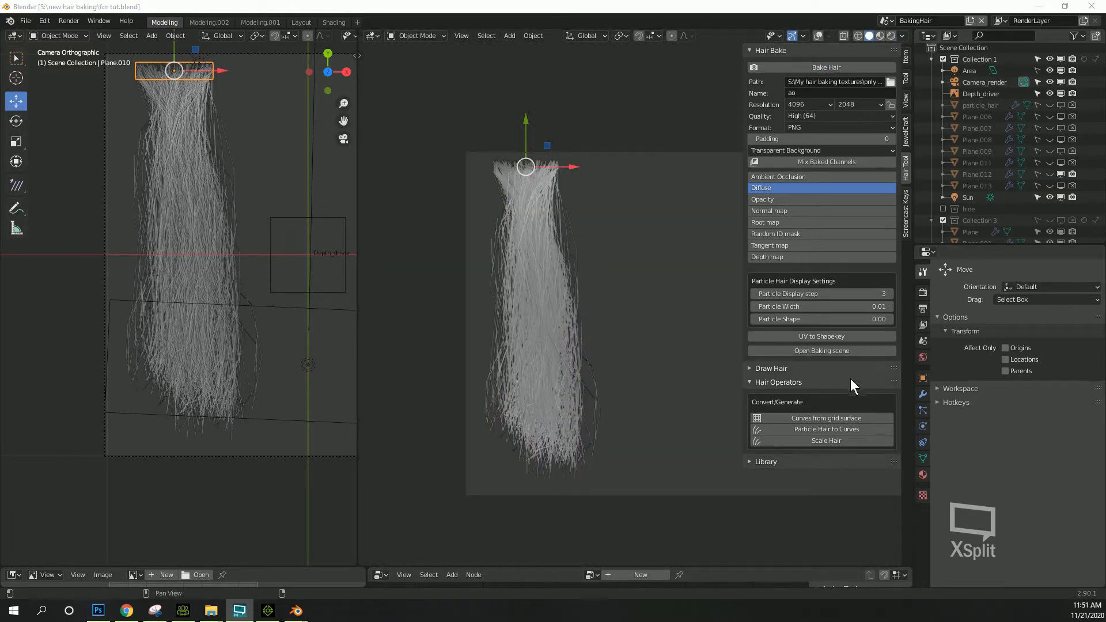
# - Open the Hair Tool baking scene and enlarge the outliner to list all its objects
pyautogui.click(821, 350)
pyautogui.click(820, 400)
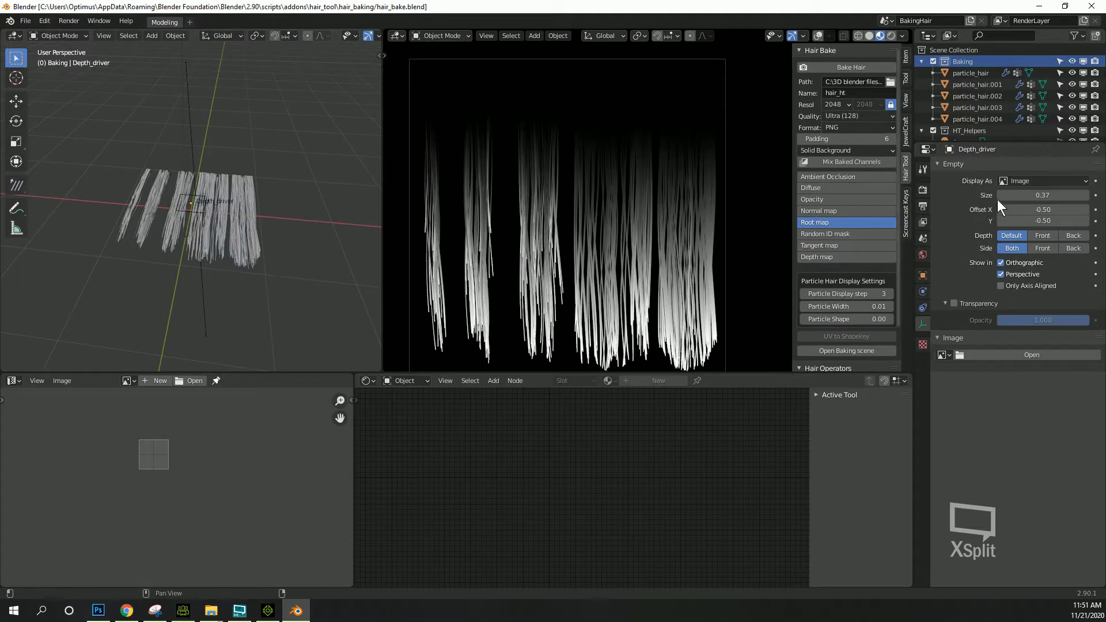
pyautogui.moveTo(1029, 140); pyautogui.dragTo(1028, 371)
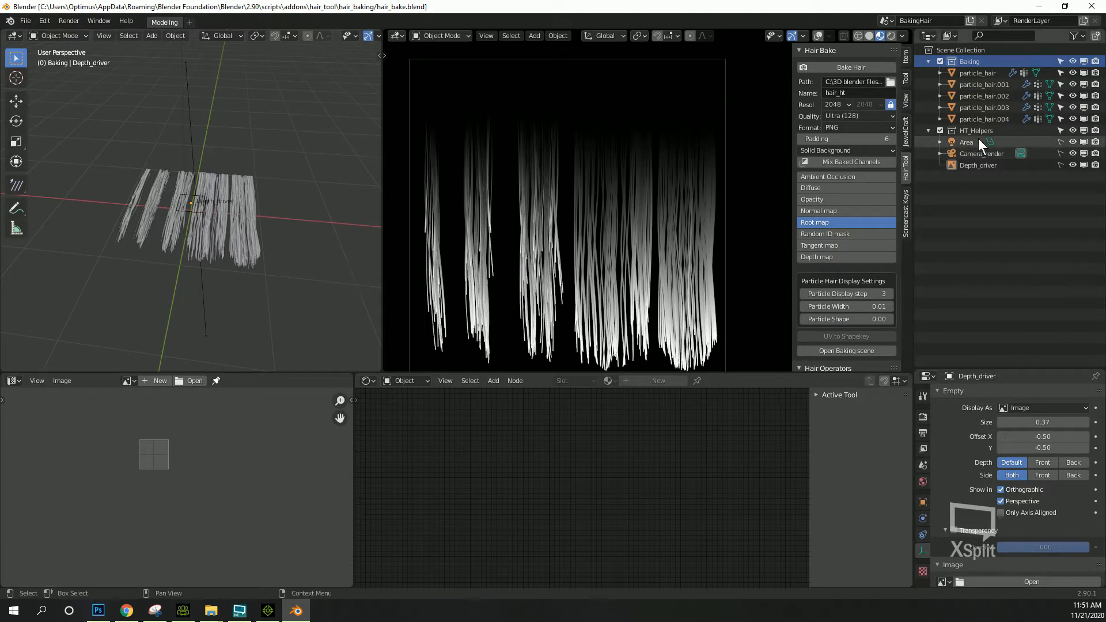
# - Delete the five particle_hair objects, particle_hair through particle_hair.004, from the Baking collection
pyautogui.click(982, 118)
pyautogui.keyDown('shift'); pyautogui.click(983, 80); pyautogui.keyUp('shift')
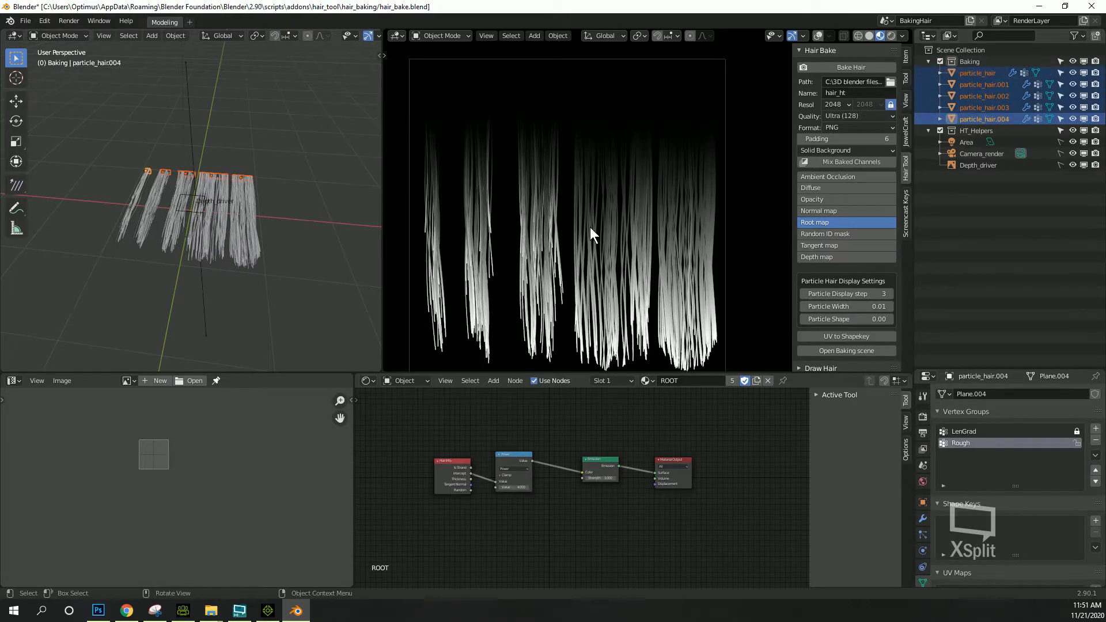
pyautogui.press('Delete')
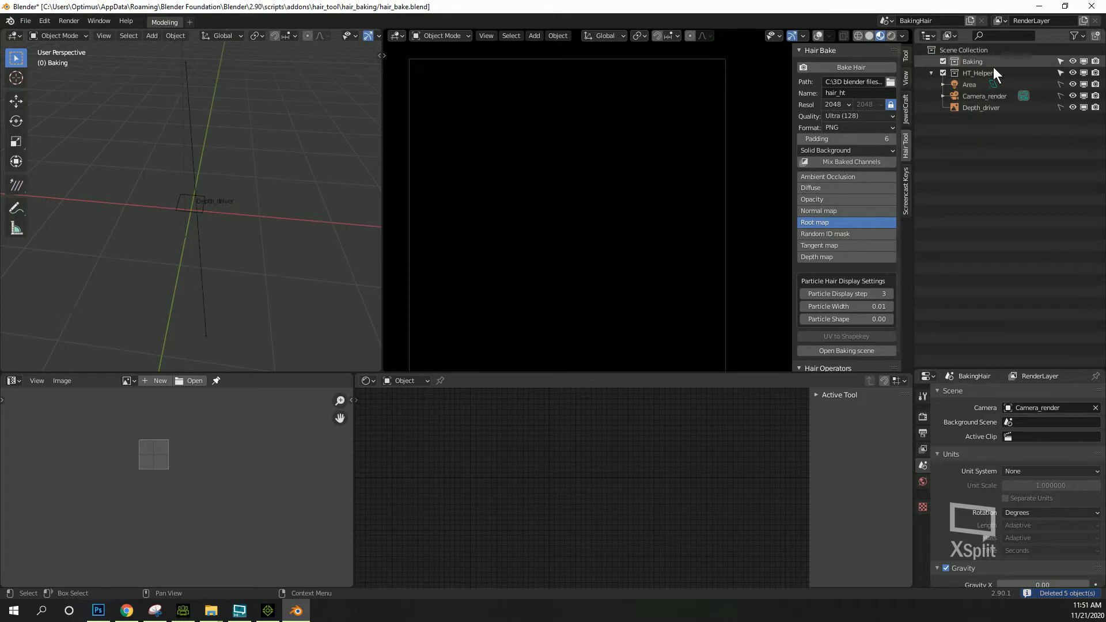
# - Delete the emptied Baking collection and collapse the HT_Helpers collection
pyautogui.click(941, 61)
pyautogui.click(942, 60)
pyautogui.click(968, 62)
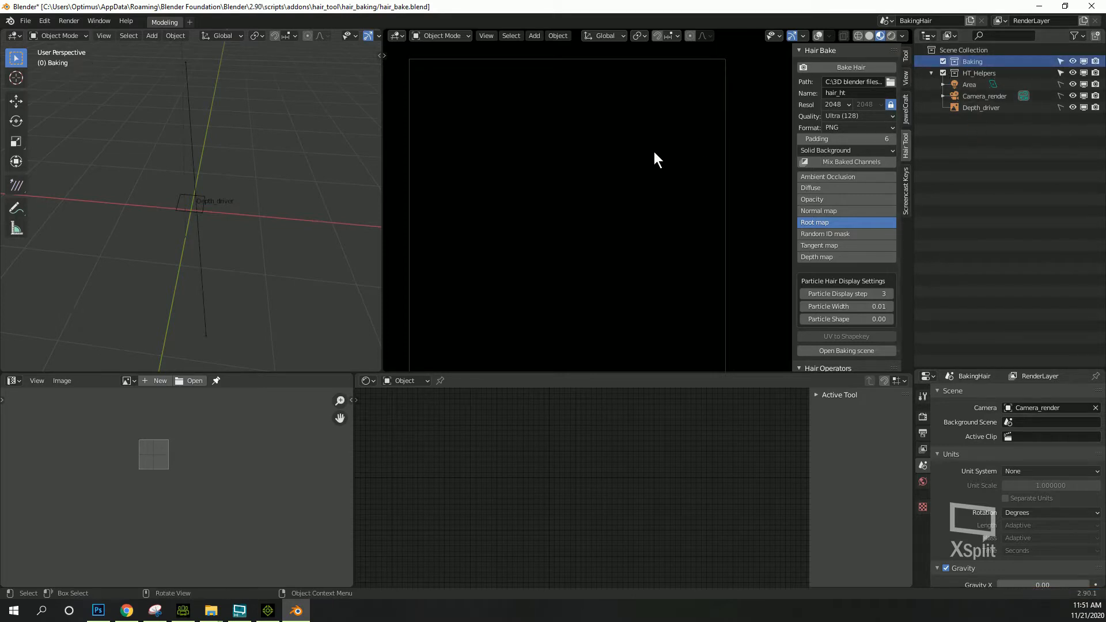
pyautogui.press('Delete')
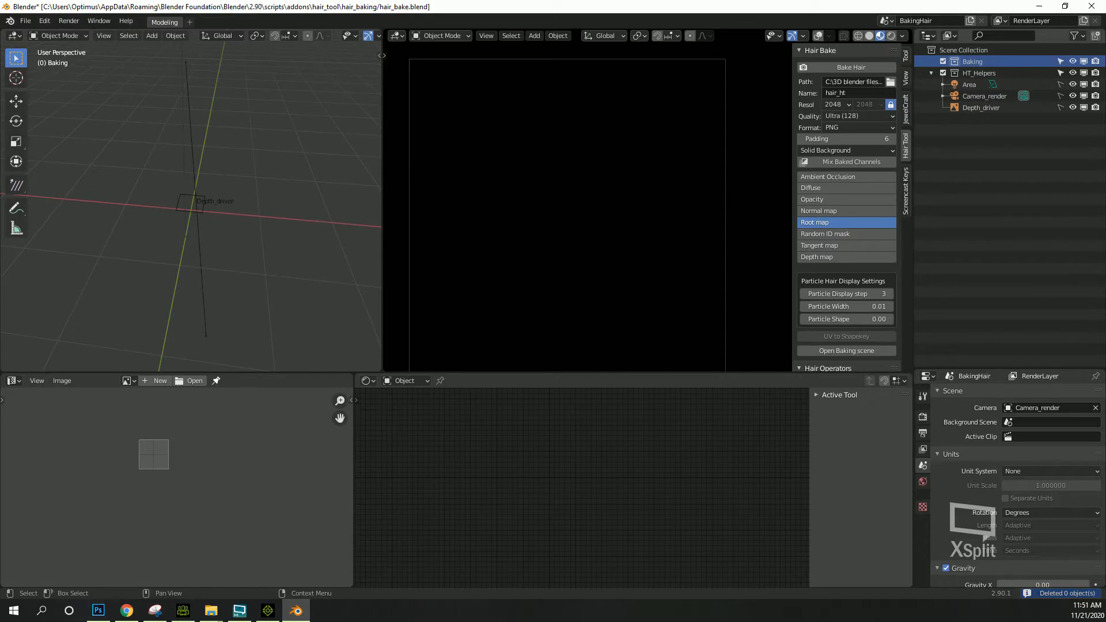
pyautogui.press('Delete')
pyautogui.click(931, 61)
# - Add a mesh plane to the scene and open the Screencast Keys settings
pyautogui.scroll(-2, 151, 48)
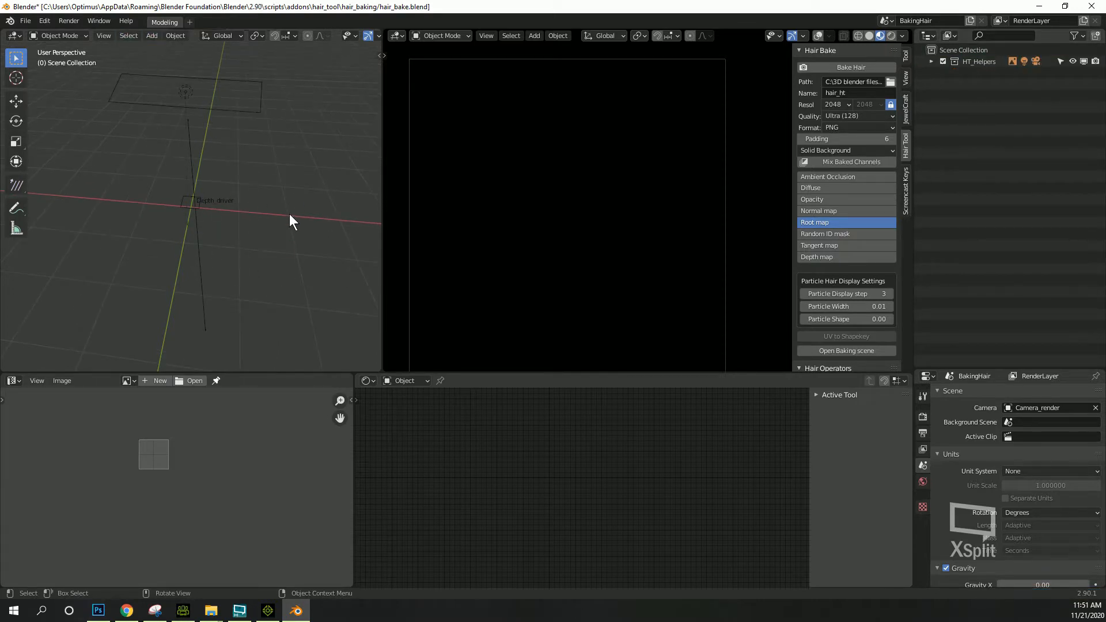
pyautogui.hotkey('shift', 'a')
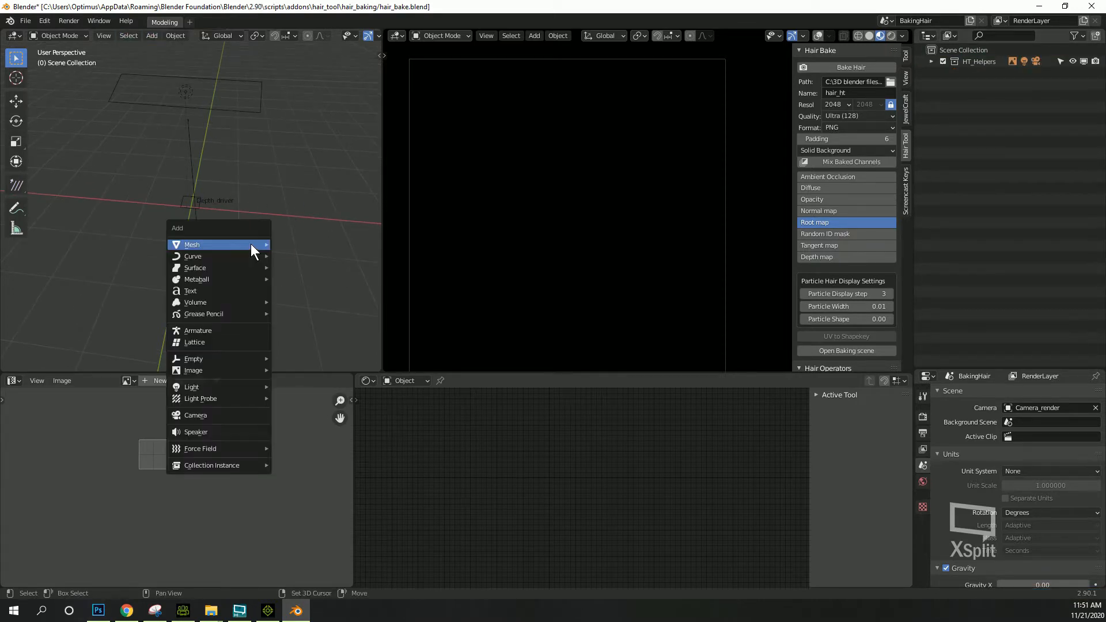
pyautogui.moveTo(251, 243)
pyautogui.click(310, 244)
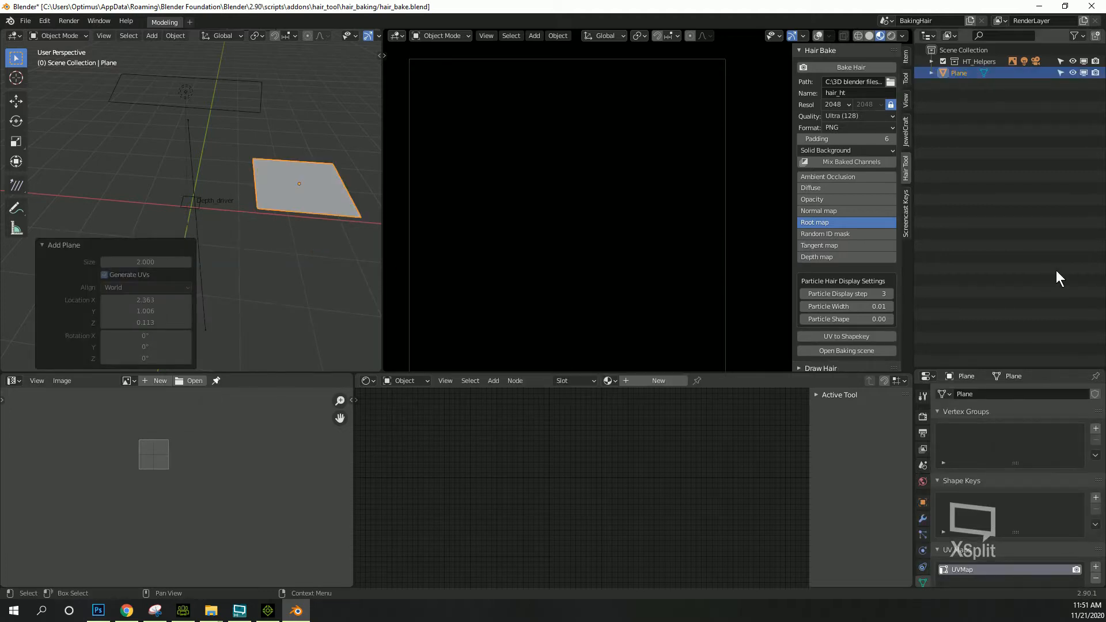
pyautogui.click(906, 213)
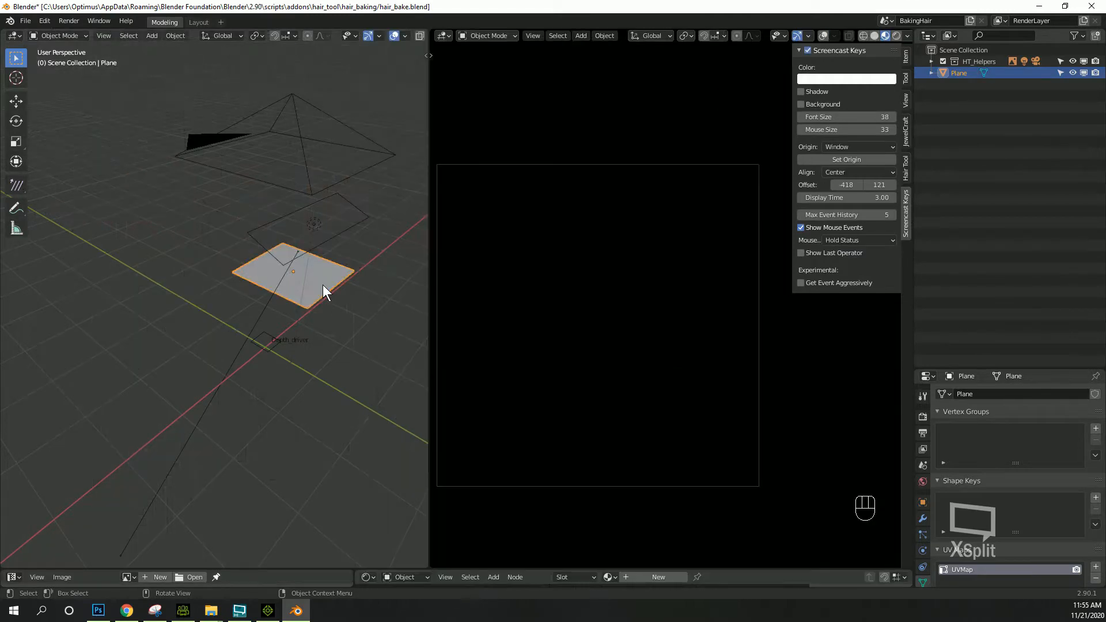
# - Shrink the plane, move it inside the camera frame's upper-left area, and scale it down further to about 0.3
pyautogui.press('s')
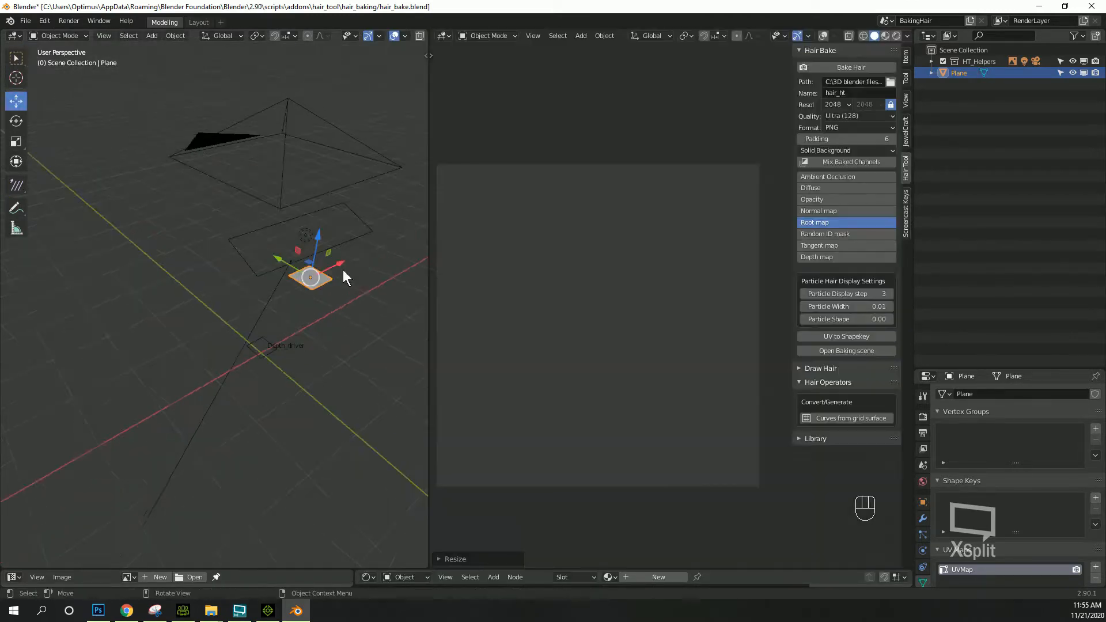
pyautogui.moveTo(343, 275); pyautogui.dragTo(214, 299)
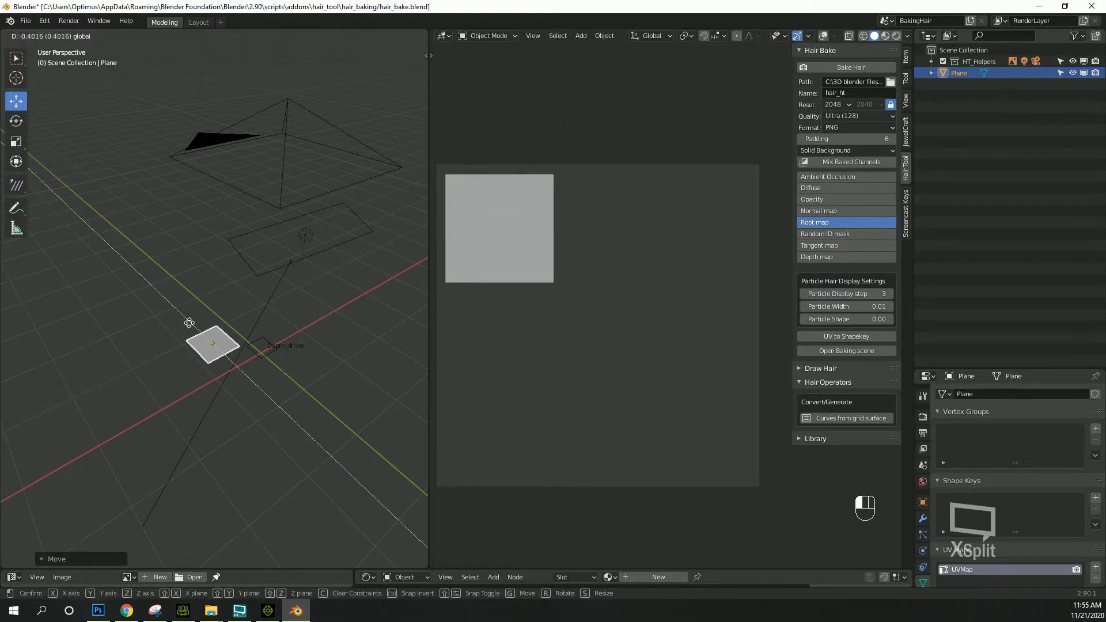
pyautogui.press('s')
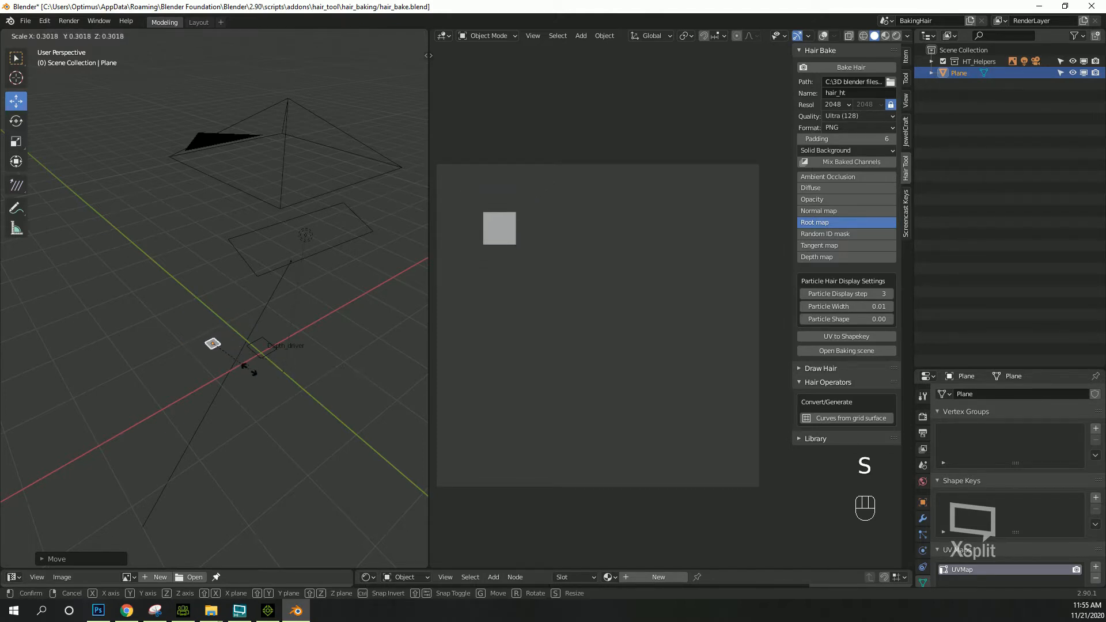
pyautogui.click(249, 370)
# - Stretch the plane along X to nearly twice its width and move it to the camera frame's upper-left corner
pyautogui.press('s')
pyautogui.press('x')
pyautogui.press('z')
pyautogui.press('x')
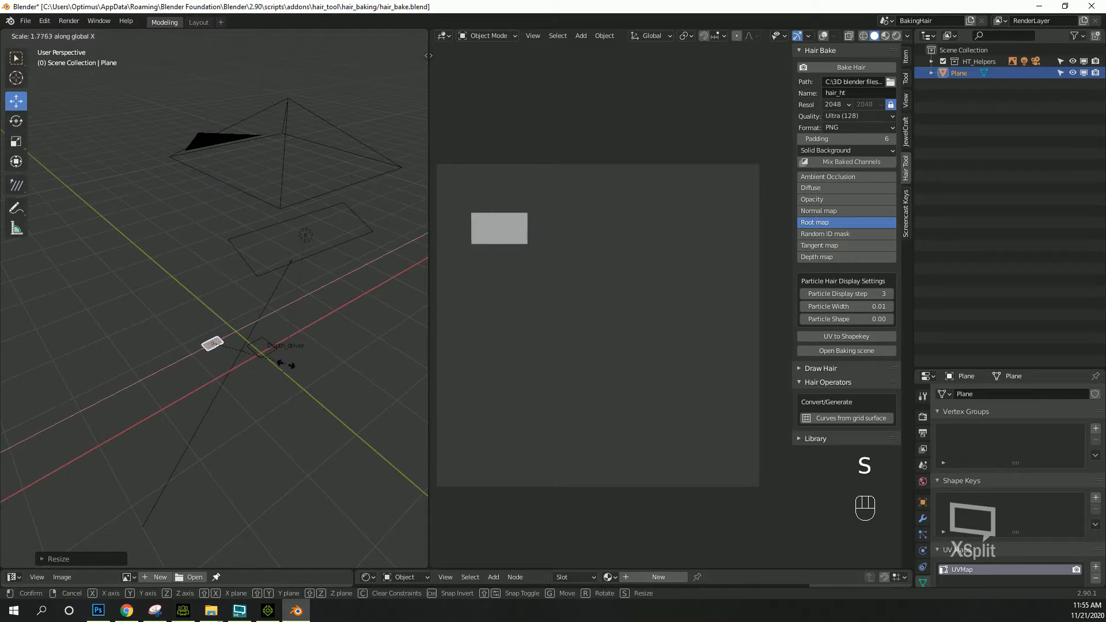
pyautogui.click(303, 369)
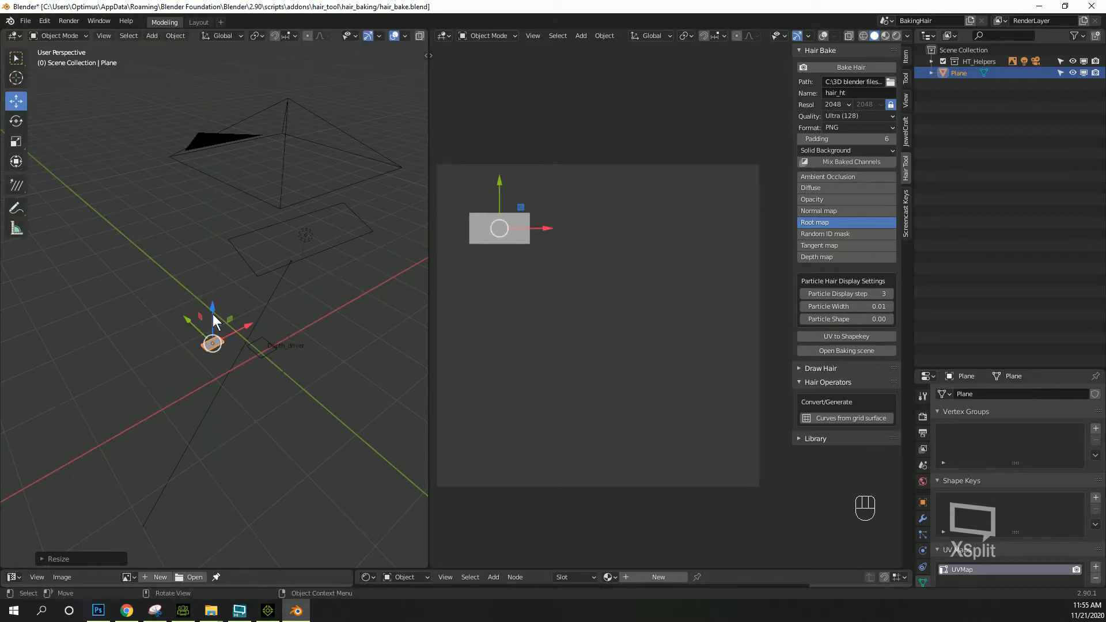
pyautogui.moveTo(186, 319); pyautogui.dragTo(225, 317)
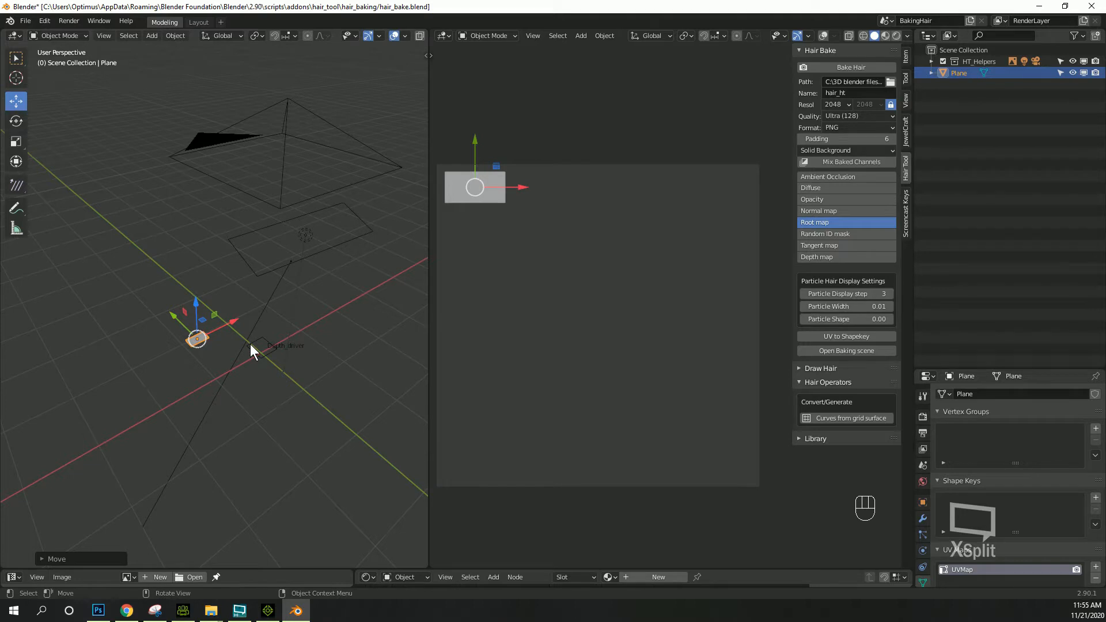
# - Tilt the plane steeply around the X axis, and nudge it slightly along Y and about 0.09 along X
pyautogui.press('r')
pyautogui.press('x')
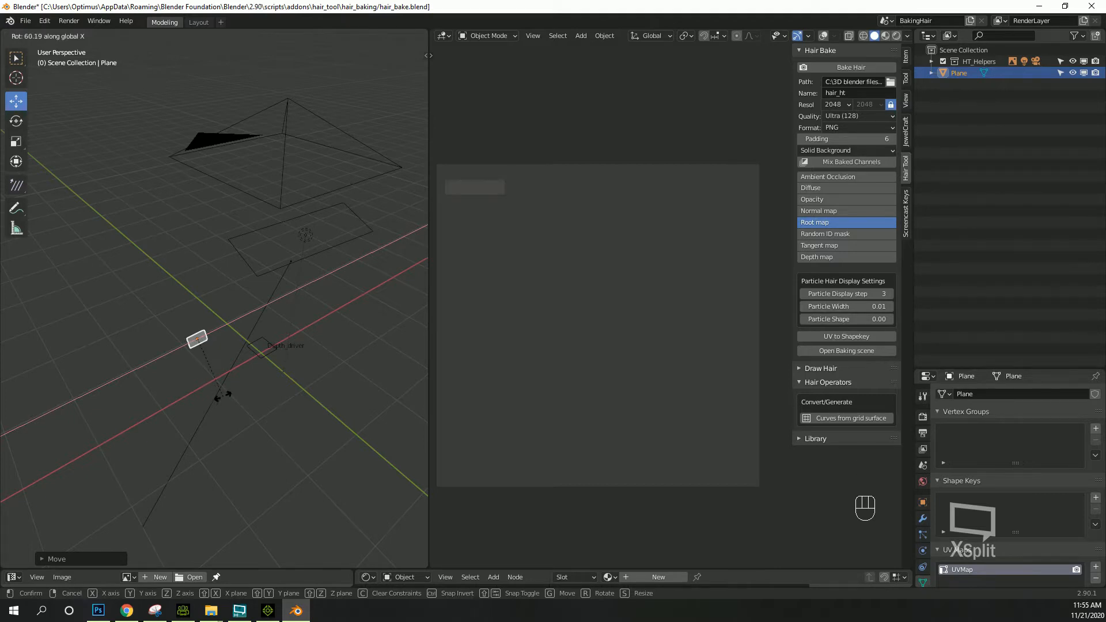
pyautogui.click(213, 395)
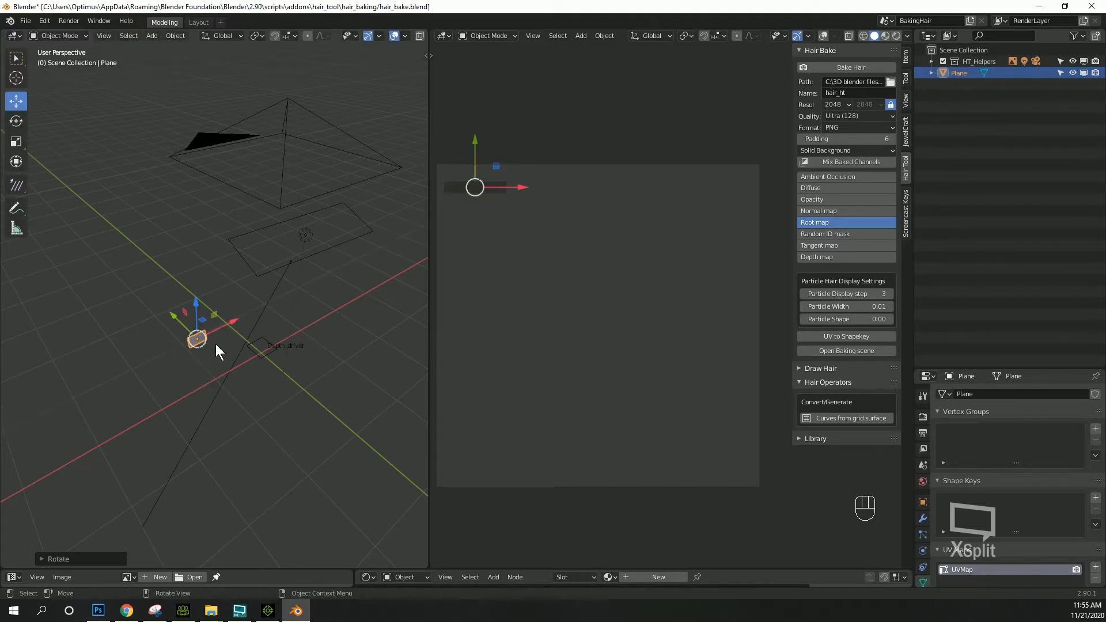
pyautogui.press('g')
pyautogui.press('y')
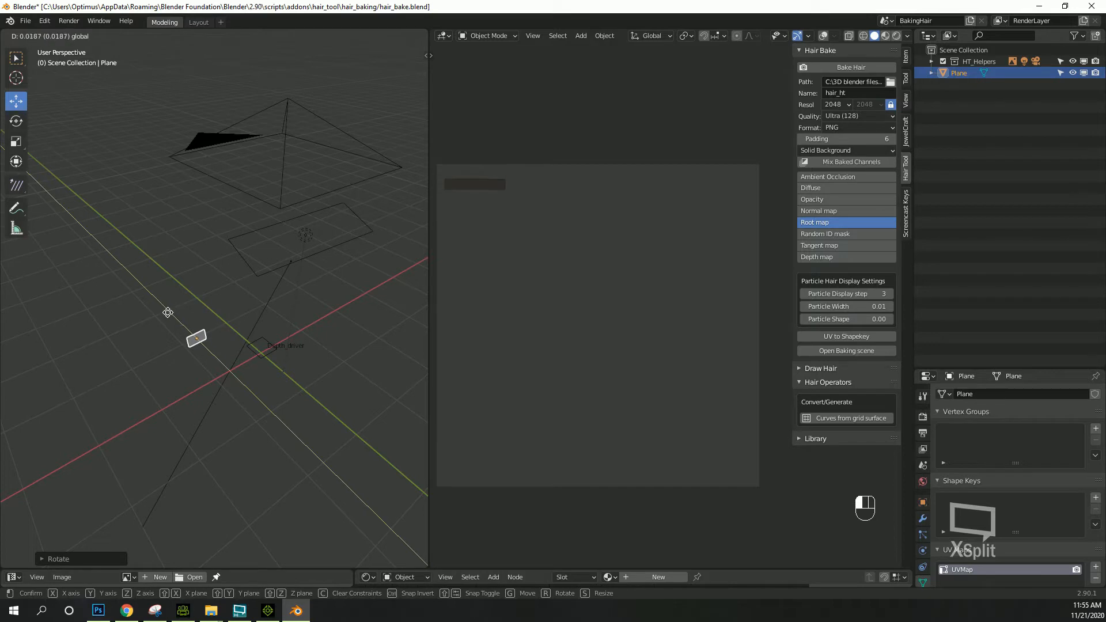
pyautogui.click(170, 317)
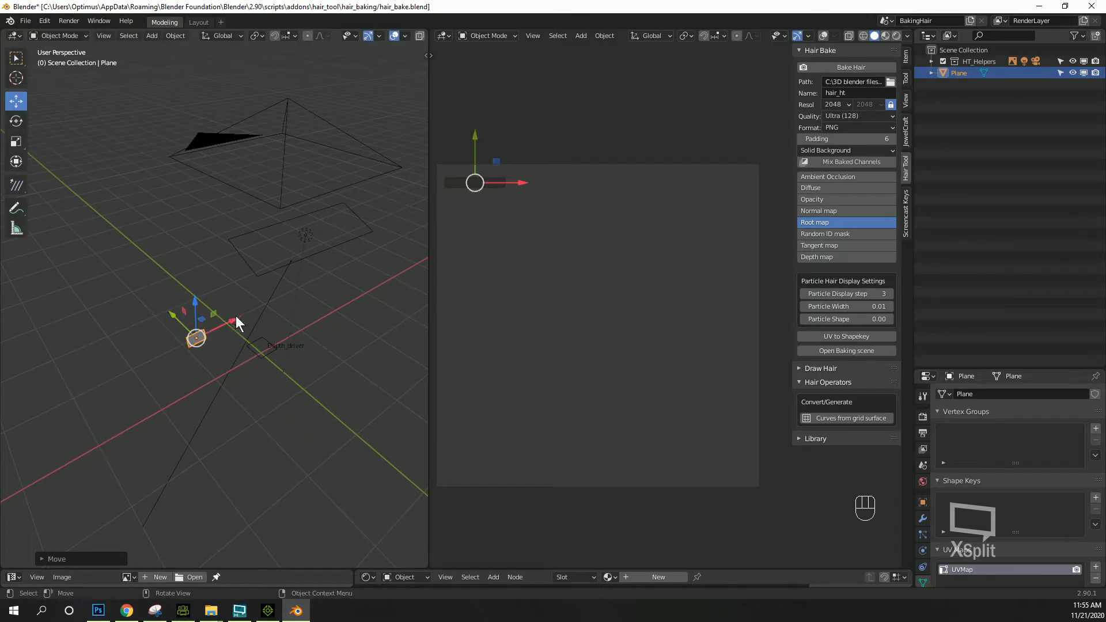
pyautogui.press('g')
pyautogui.press('x')
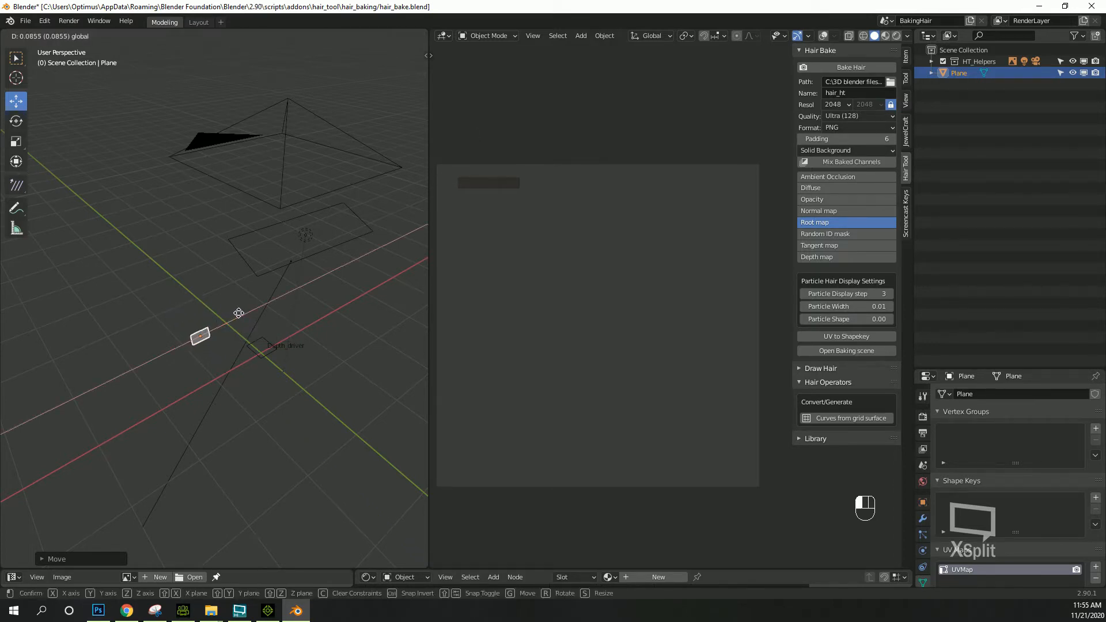
pyautogui.click(238, 315)
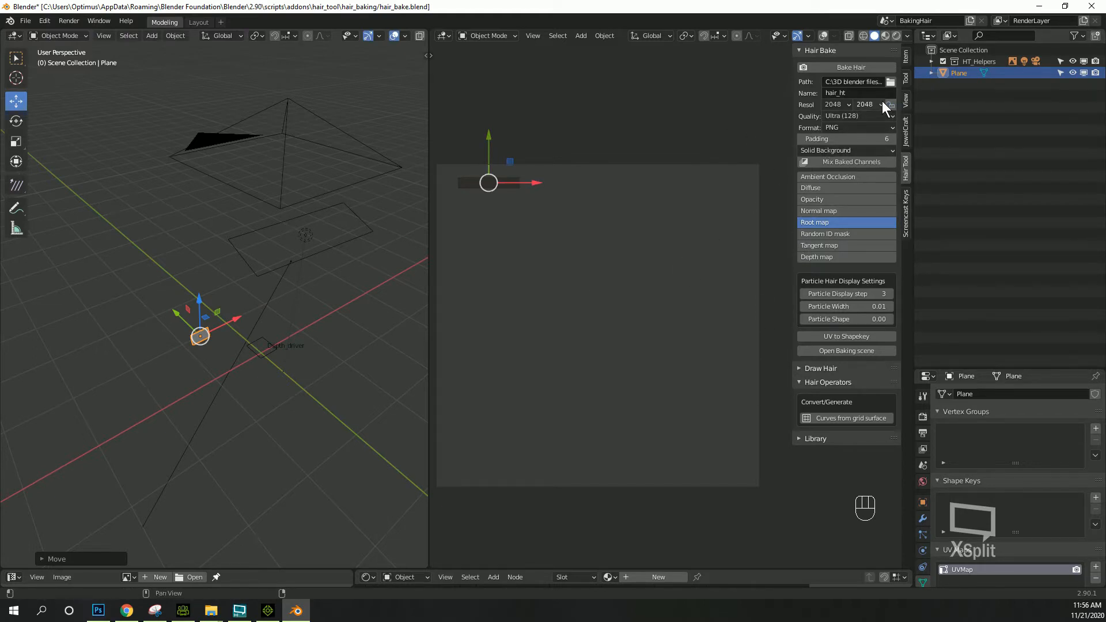
# - Set the bake resolution to 4096 by 2048 and shift the plane along X to the camera frame's upper-left corner
pyautogui.click(882, 106)
pyautogui.click(879, 166)
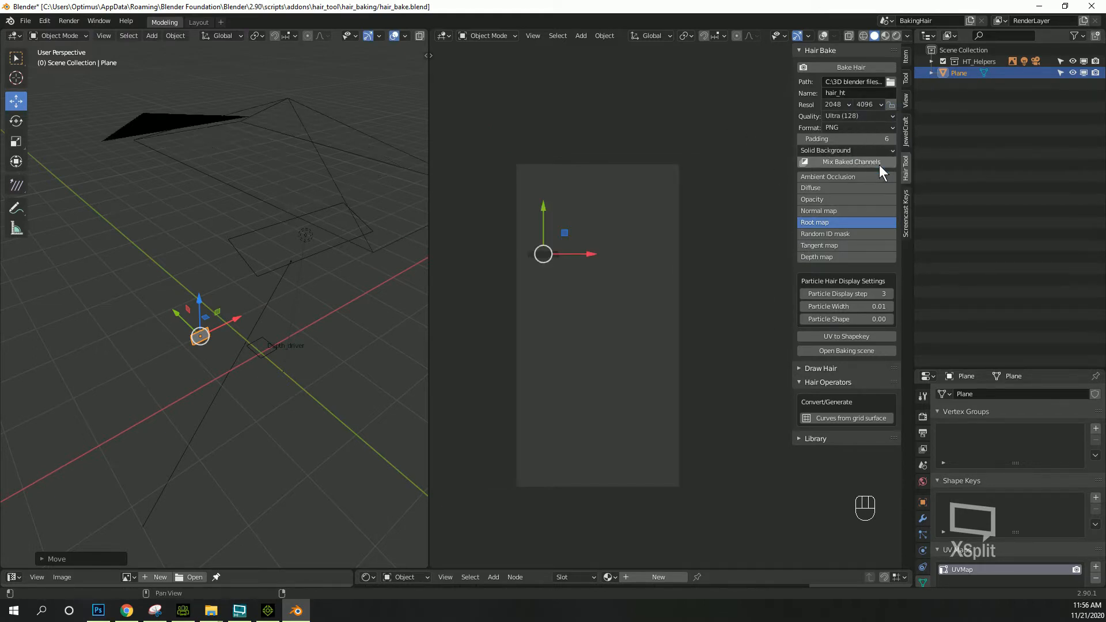
pyautogui.click(845, 104)
pyautogui.click(842, 168)
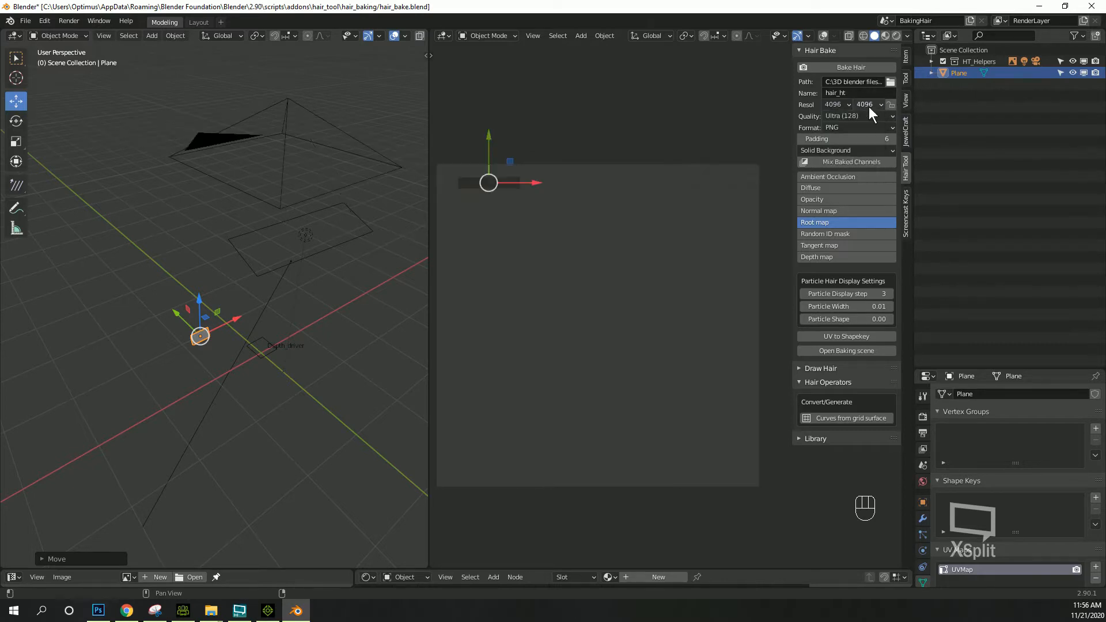
pyautogui.click(880, 105)
pyautogui.click(876, 157)
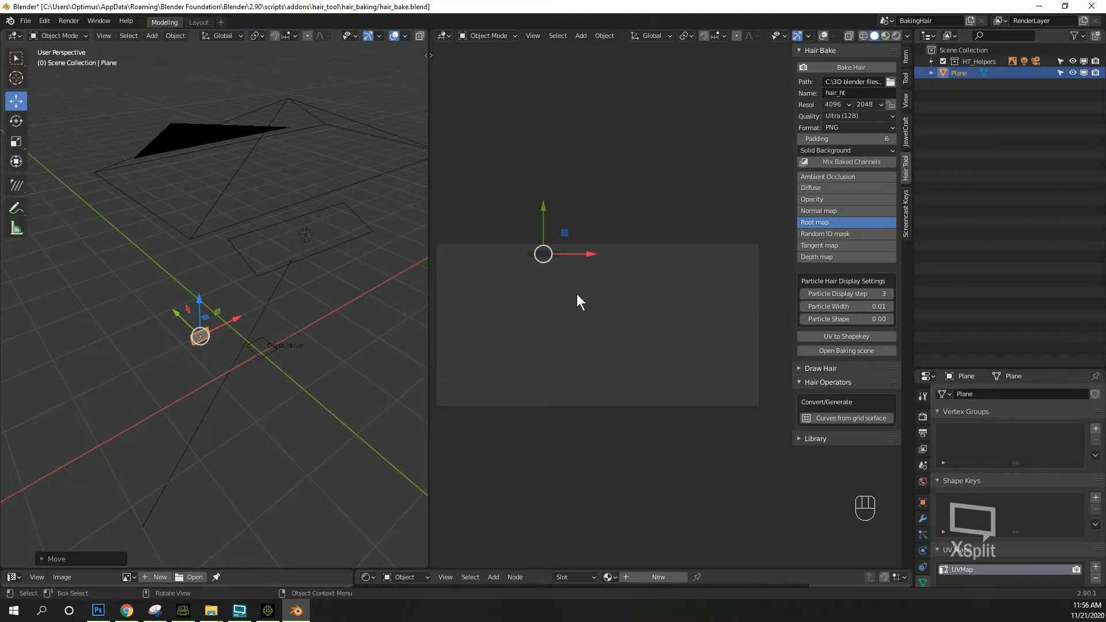
pyautogui.moveTo(593, 254); pyautogui.dragTo(508, 255)
# - Add a particle system to the plane and set its type to Hair
pyautogui.keyDown('shift'); pyautogui.moveTo(298, 343); pyautogui.dragTo(360, 282, button='middle'); pyautogui.keyUp('shift')
pyautogui.scroll(3, 295, 264)
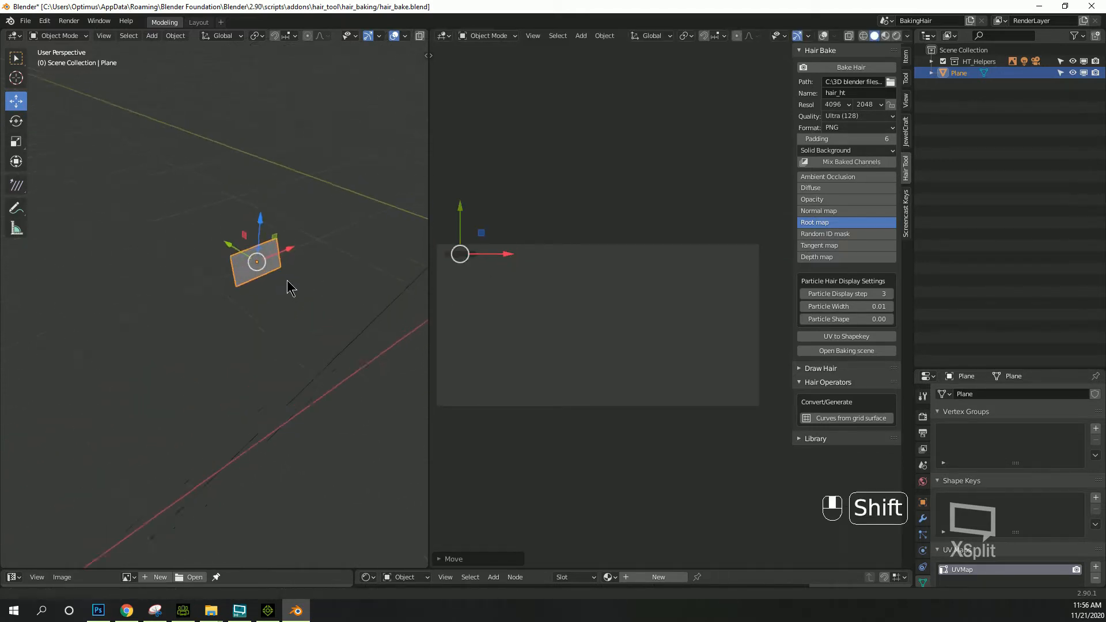
pyautogui.keyDown('shift'); pyautogui.moveTo(291, 269); pyautogui.dragTo(234, 320, button='middle'); pyautogui.keyUp('shift')
pyautogui.scroll(3, 233, 320)
pyautogui.keyDown('shift'); pyautogui.moveTo(276, 356); pyautogui.dragTo(236, 317, button='middle'); pyautogui.keyUp('shift')
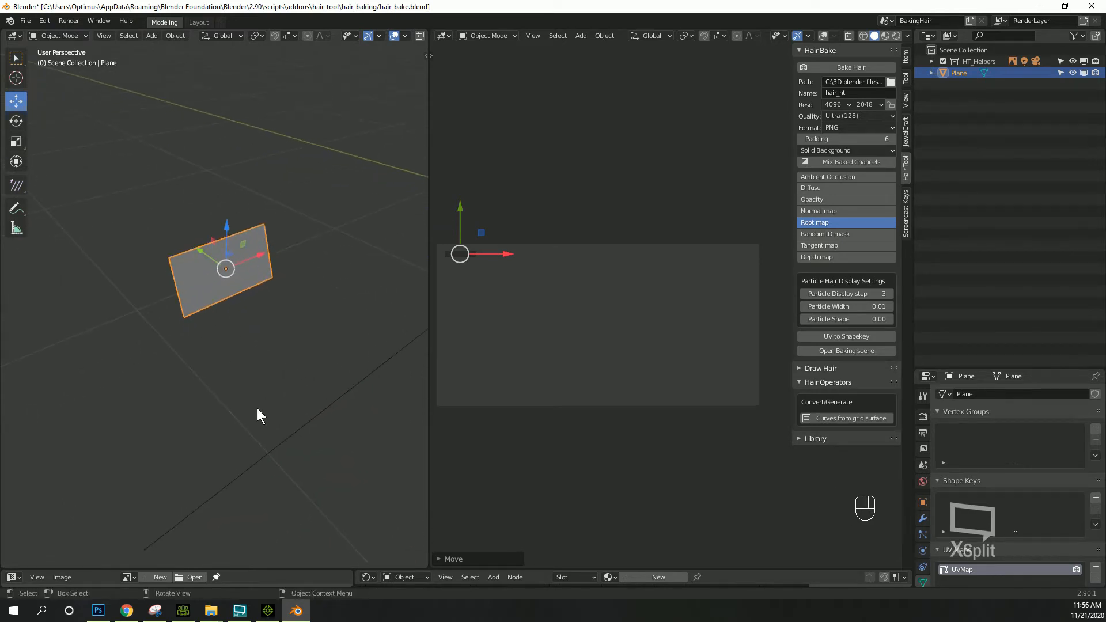
pyautogui.scroll(1, 251, 333)
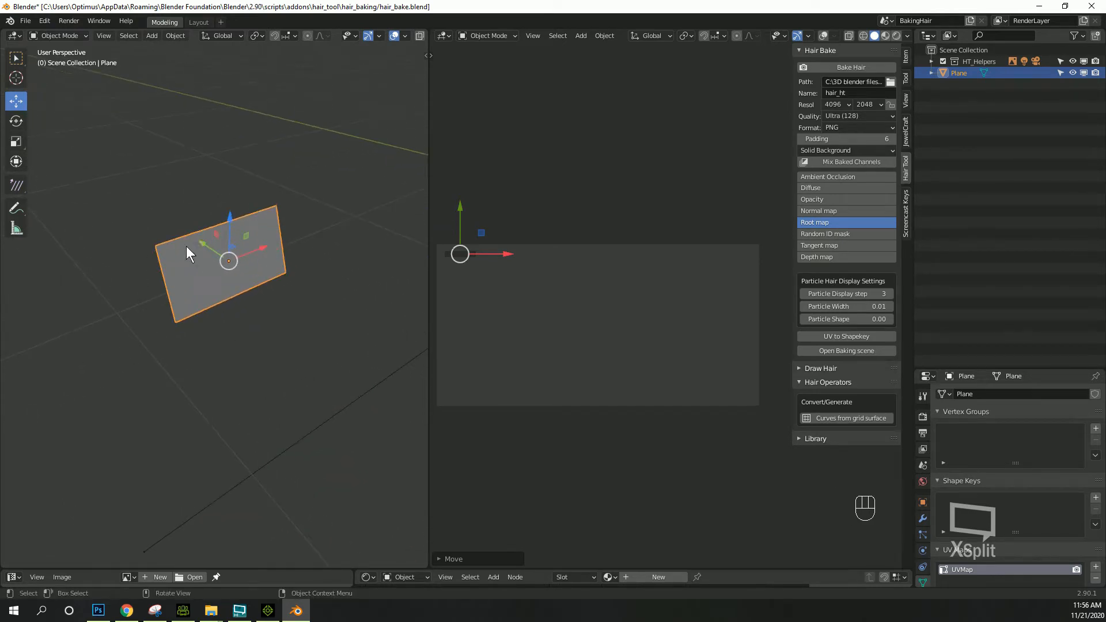
pyautogui.moveTo(1078, 371); pyautogui.dragTo(1078, 179)
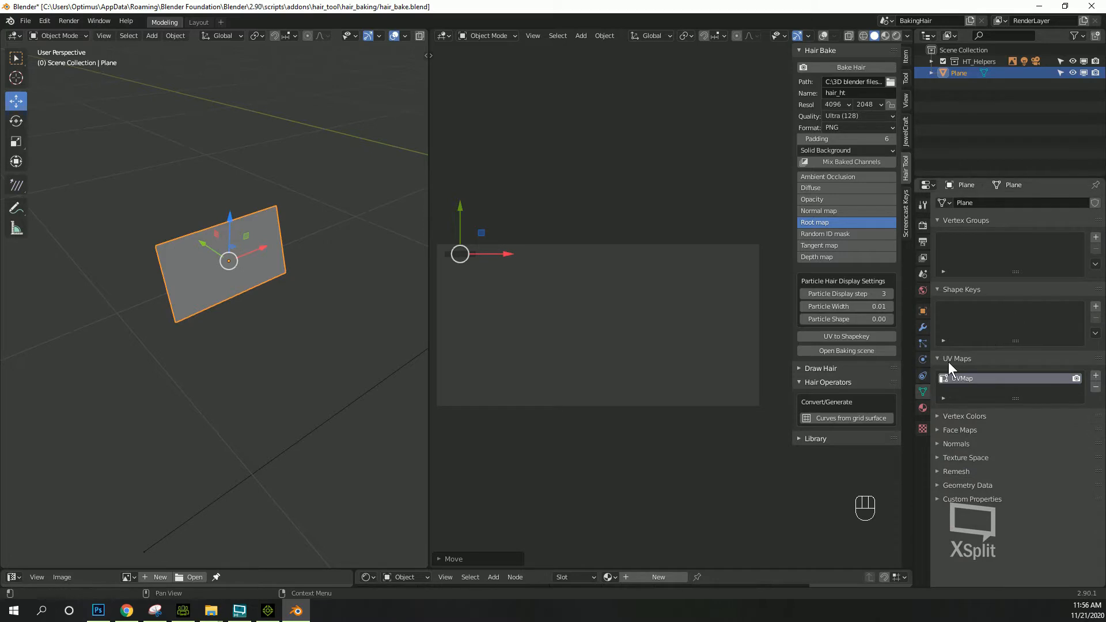
pyautogui.click(922, 343)
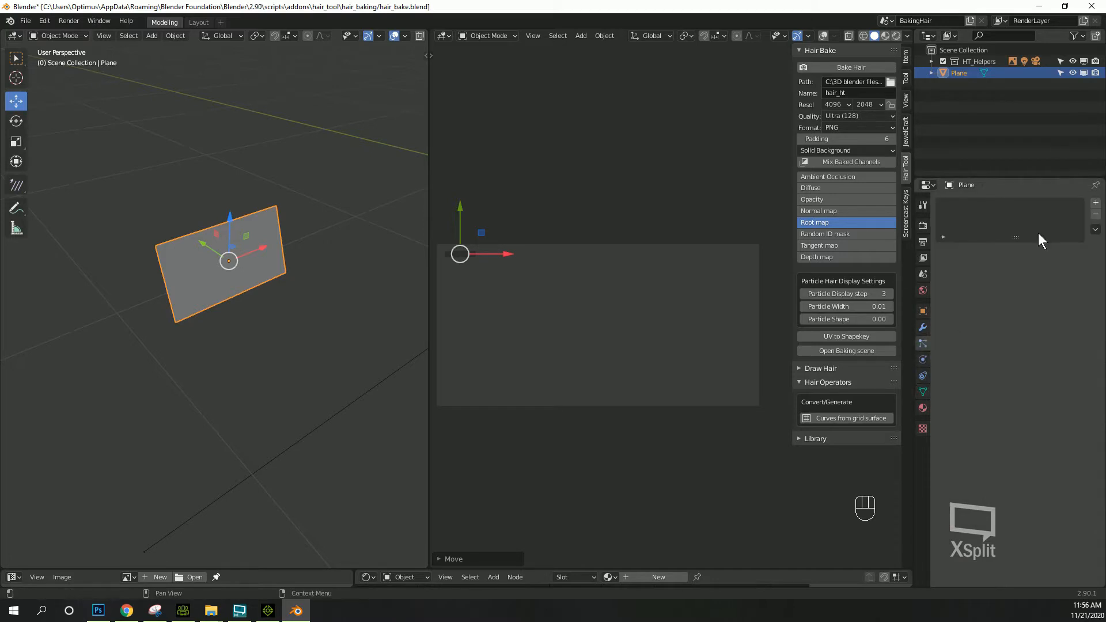
pyautogui.click(1096, 203)
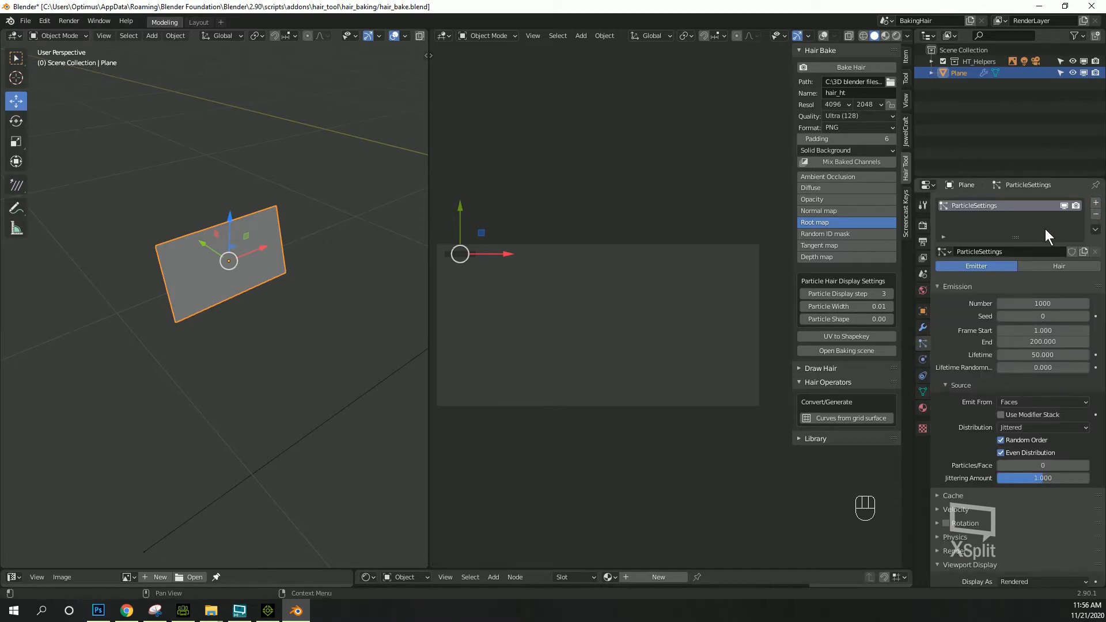
pyautogui.click(1059, 266)
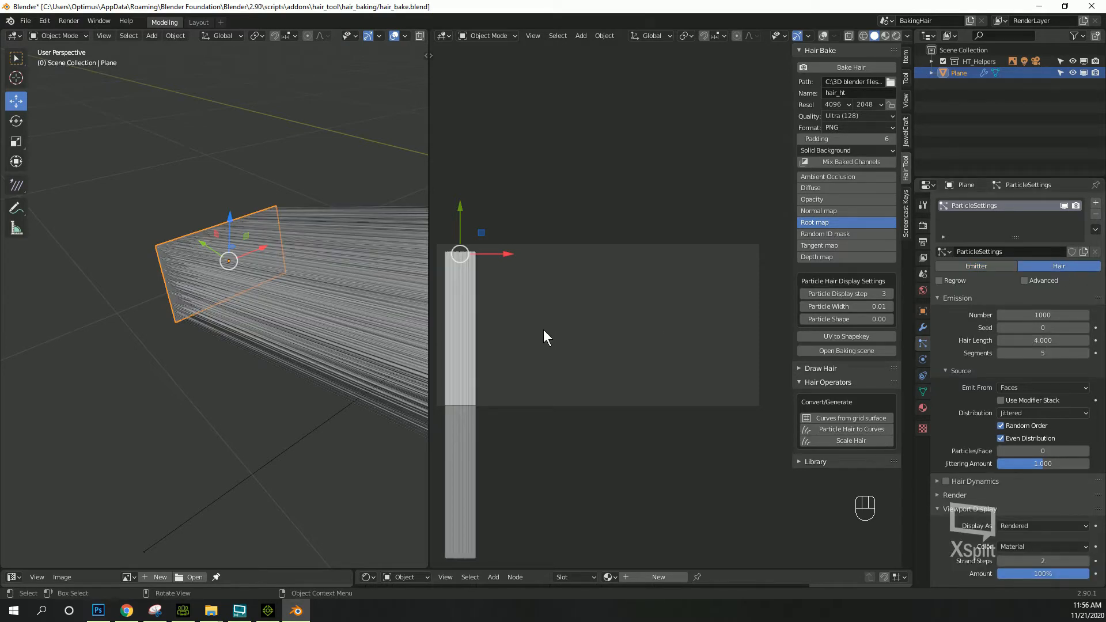
# - Set the particle hair length to 1.610 and the number of segments to 7
pyautogui.moveTo(1049, 340); pyautogui.dragTo(911, 341)
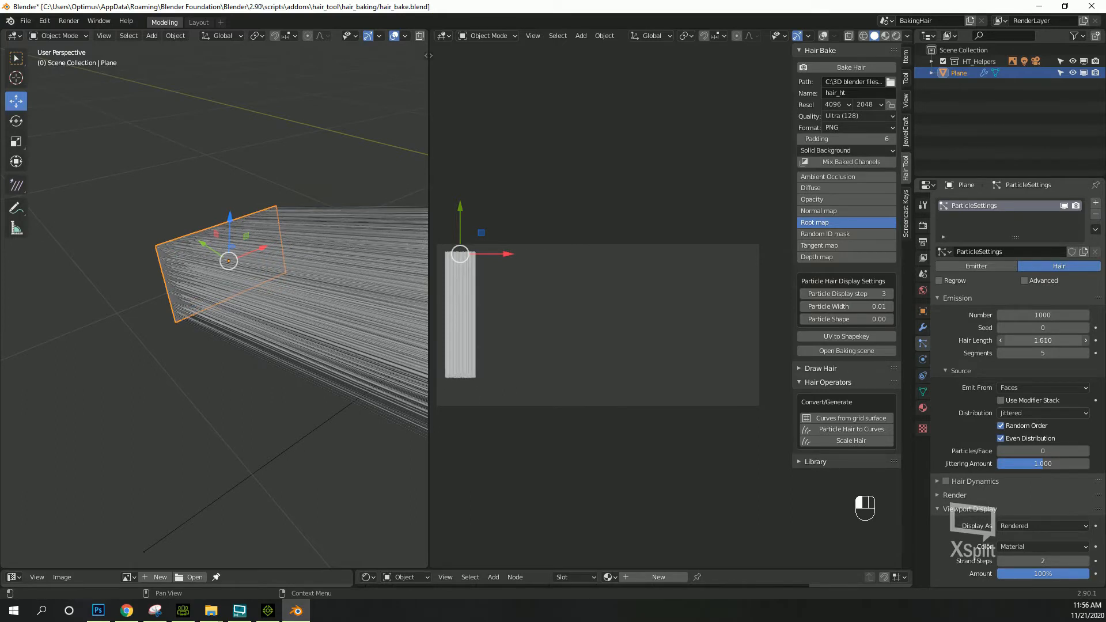
pyautogui.click(1047, 354)
pyautogui.press('Return')
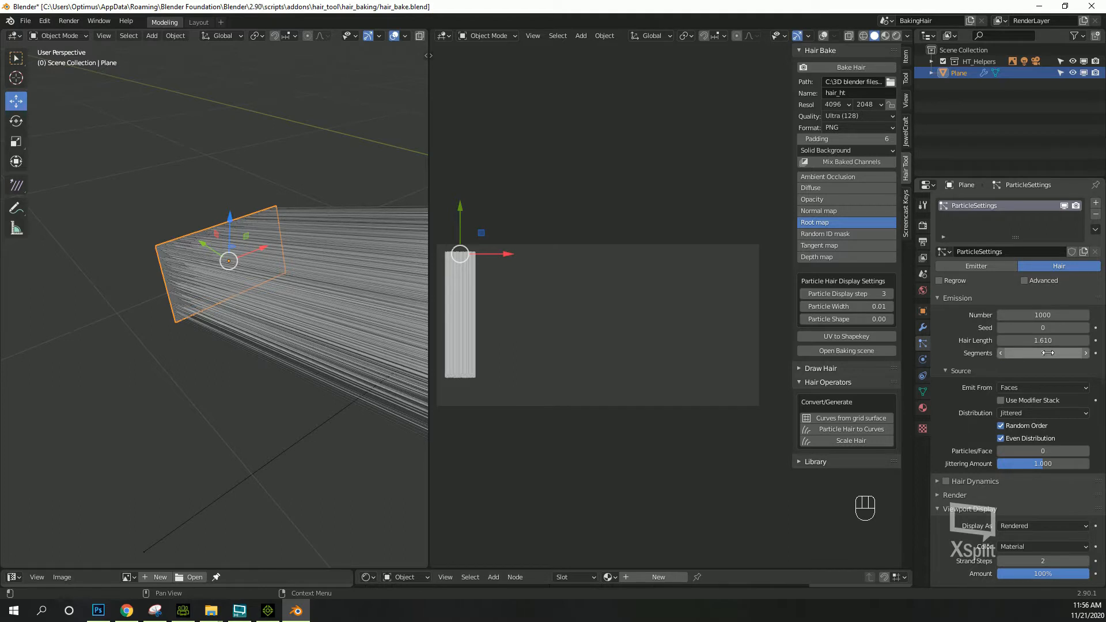
pyautogui.scroll(-5, 1023, 377)
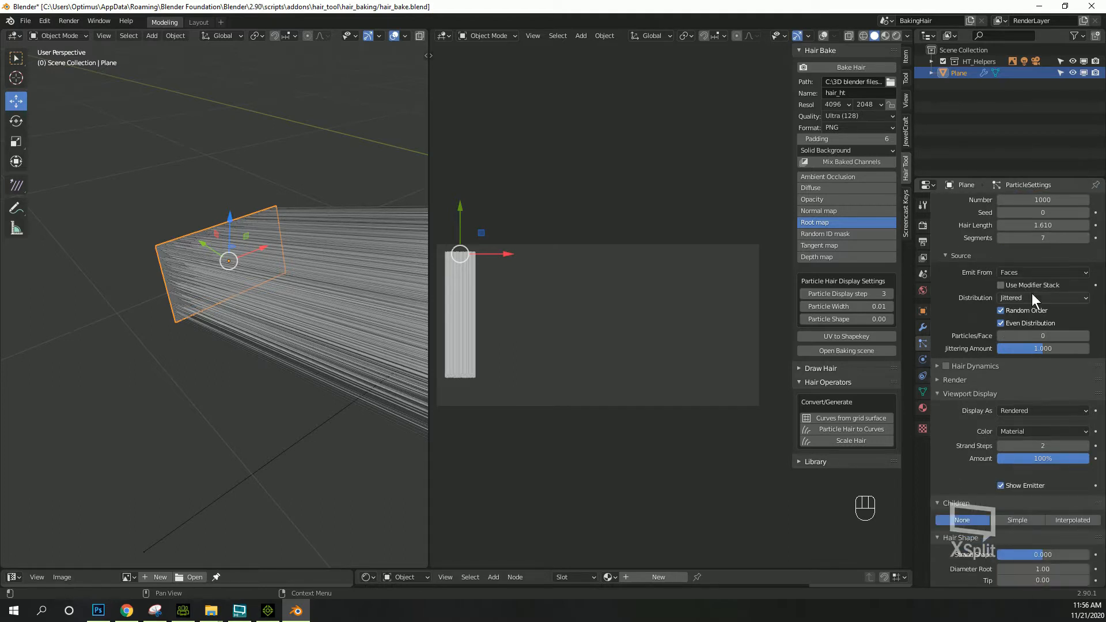
# - Set the hair particles' viewport strand steps to 3 and enable Interpolated children
pyautogui.scroll(-6, 973, 388)
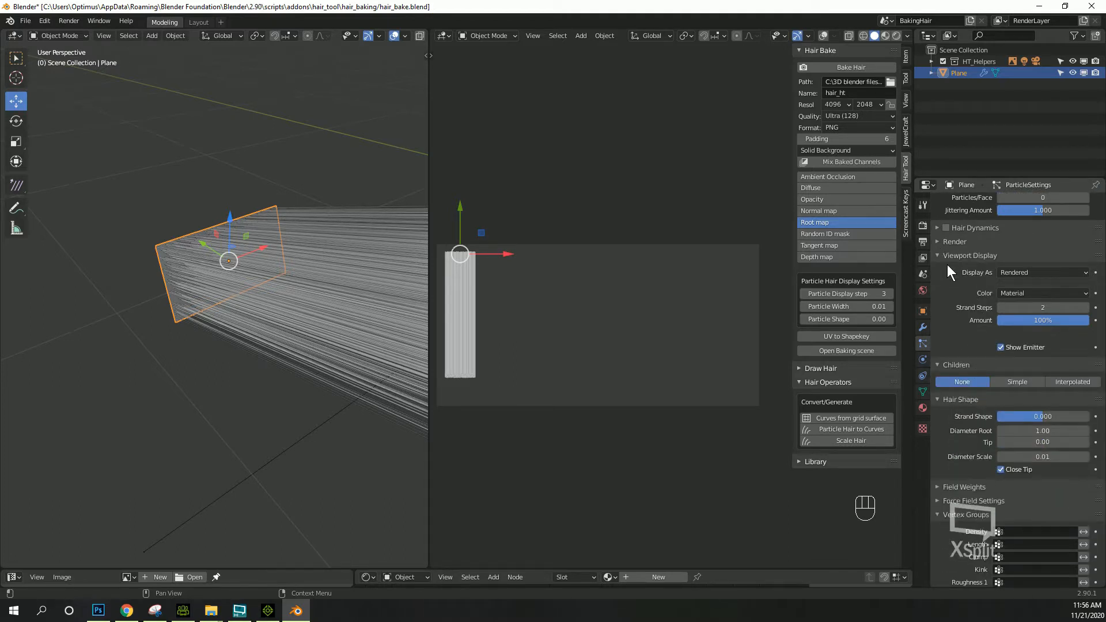
pyautogui.click(1037, 309)
pyautogui.press('Return')
pyautogui.scroll(-2, 990, 348)
pyautogui.click(1064, 337)
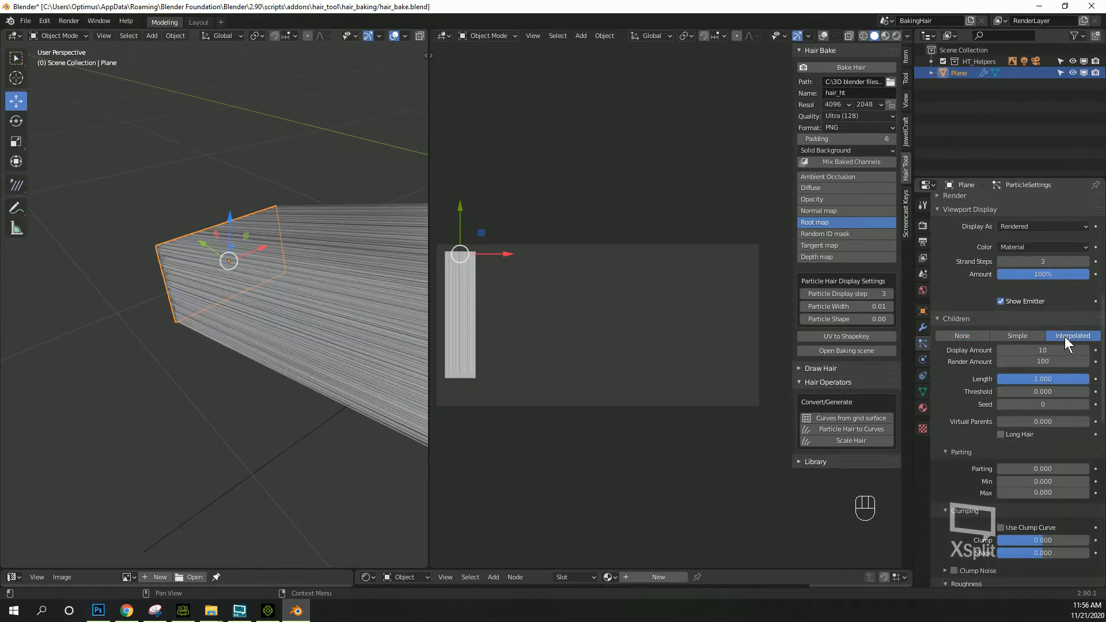
# - Set the number of emitted parent hairs to 5
pyautogui.scroll(-1, 993, 365)
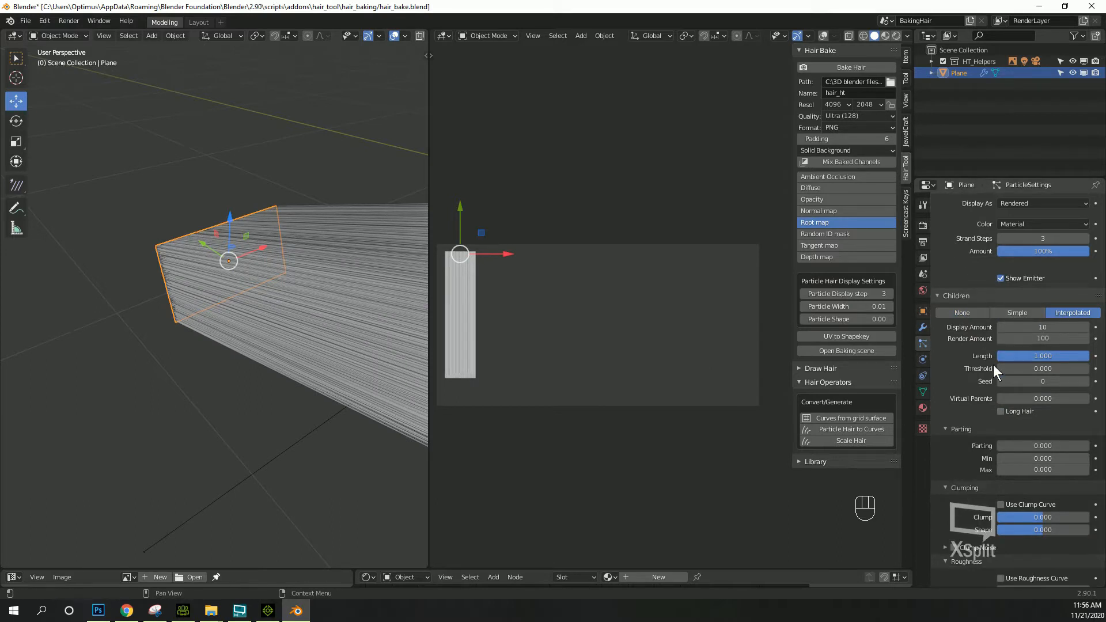
pyautogui.scroll(-1, 993, 368)
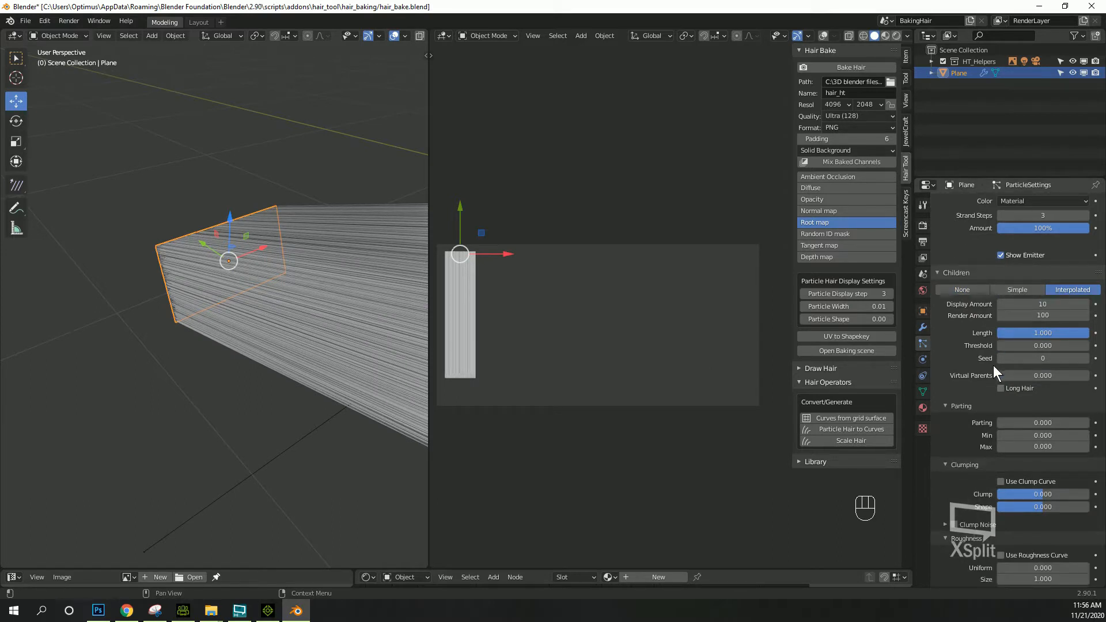
pyautogui.scroll(15, 993, 366)
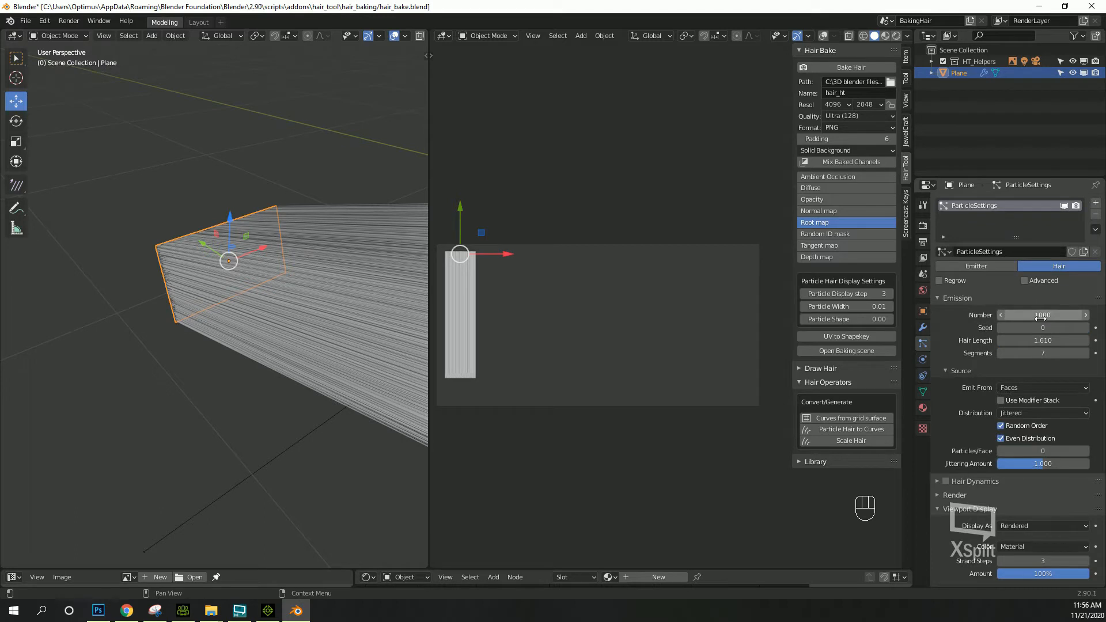
pyautogui.click(1043, 317)
pyautogui.write('5')
pyautogui.press('Return')
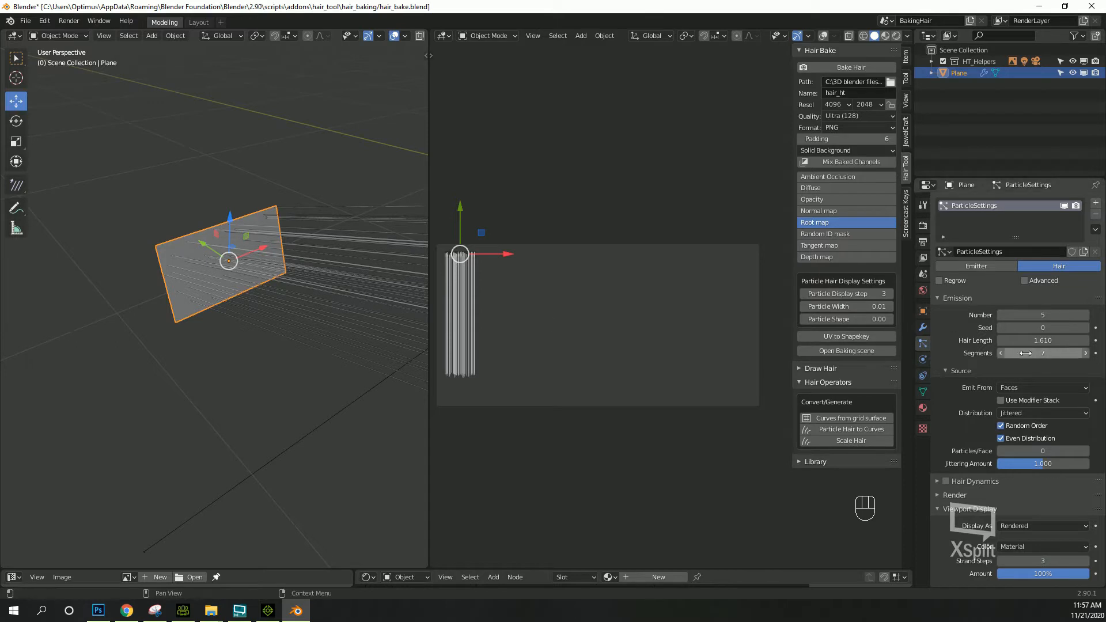
# - Set the children's roughness to Uniform 1.391 with size 0.461, Endpoint 0.306, and Random 1.391 with size 0.673 and threshold 0.025
pyautogui.scroll(-10, 982, 386)
pyautogui.scroll(-8, 983, 386)
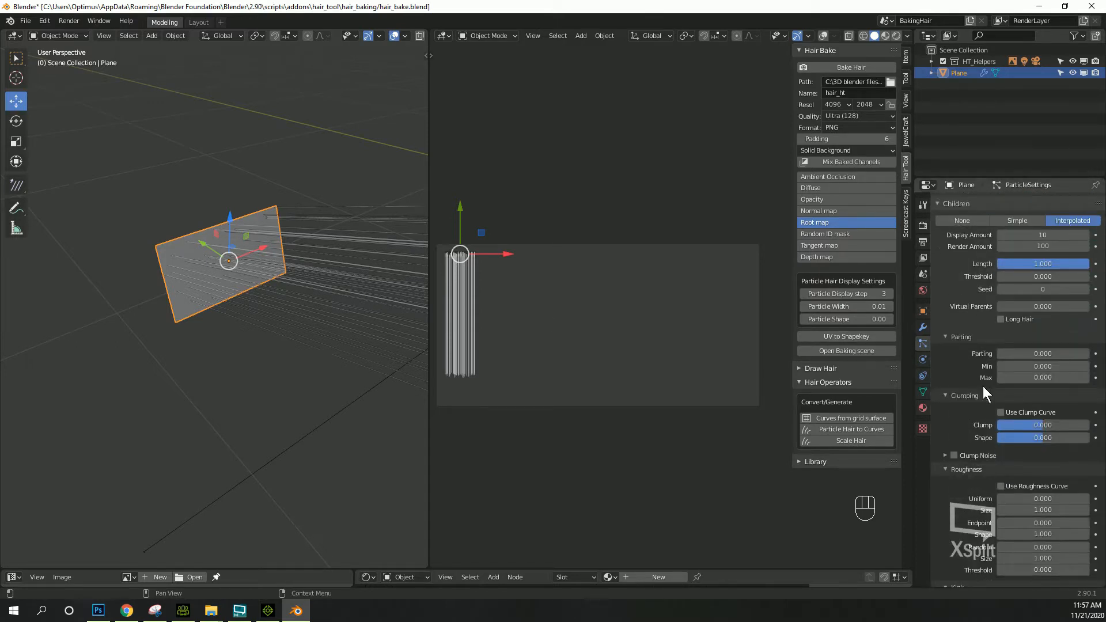
pyautogui.scroll(-3, 983, 386)
pyautogui.scroll(-3, 964, 333)
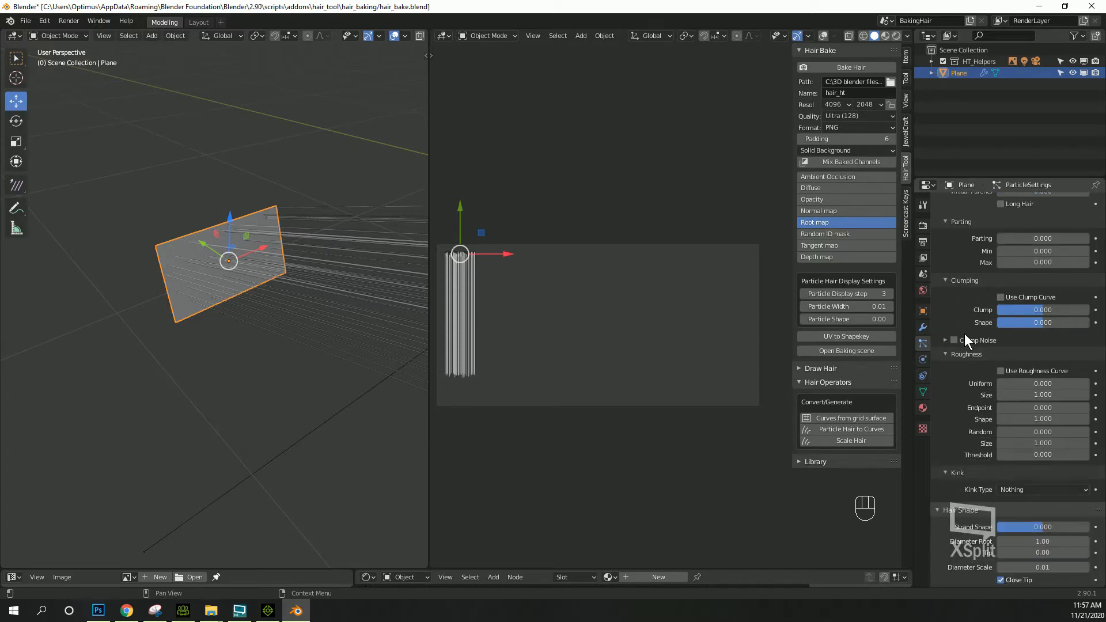
pyautogui.scroll(-3, 972, 396)
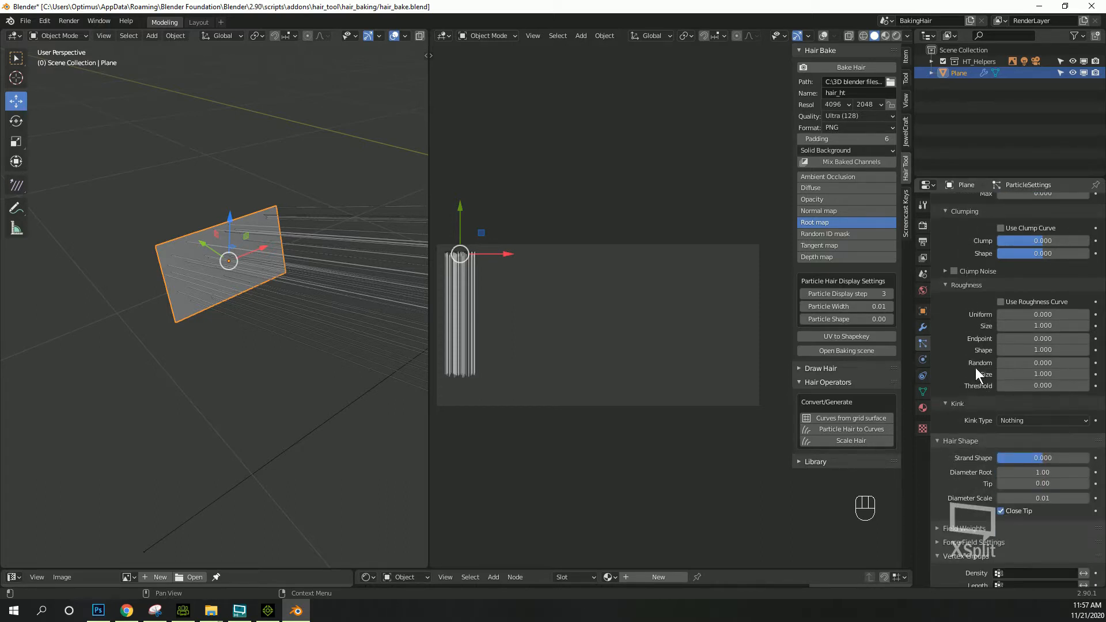
pyautogui.click(945, 285)
pyautogui.click(945, 286)
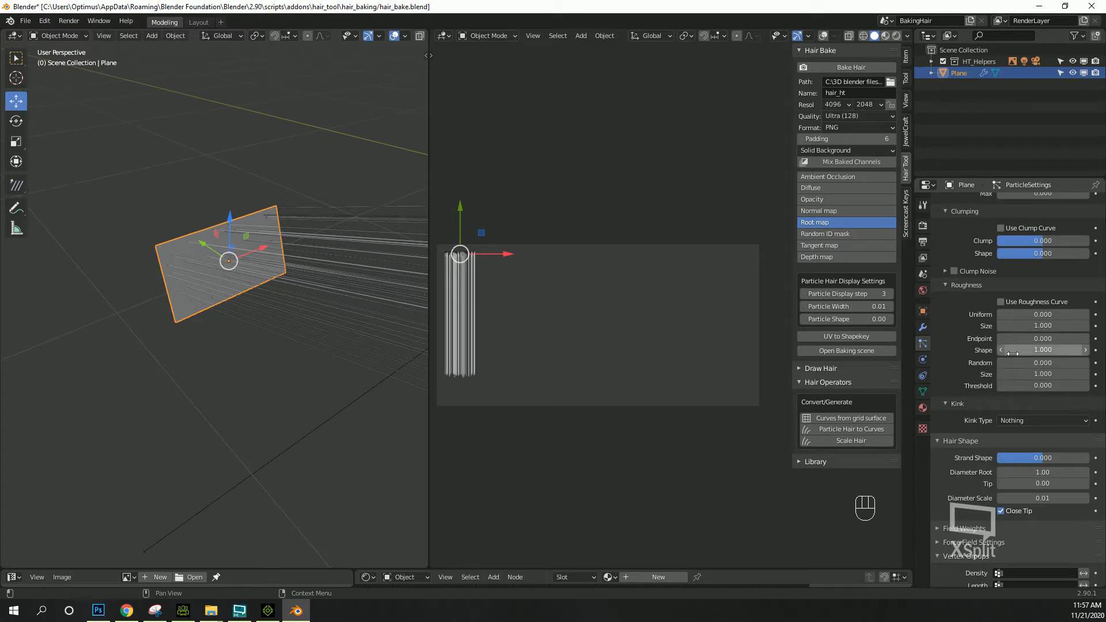
pyautogui.moveTo(1024, 362); pyautogui.dragTo(1053, 361)
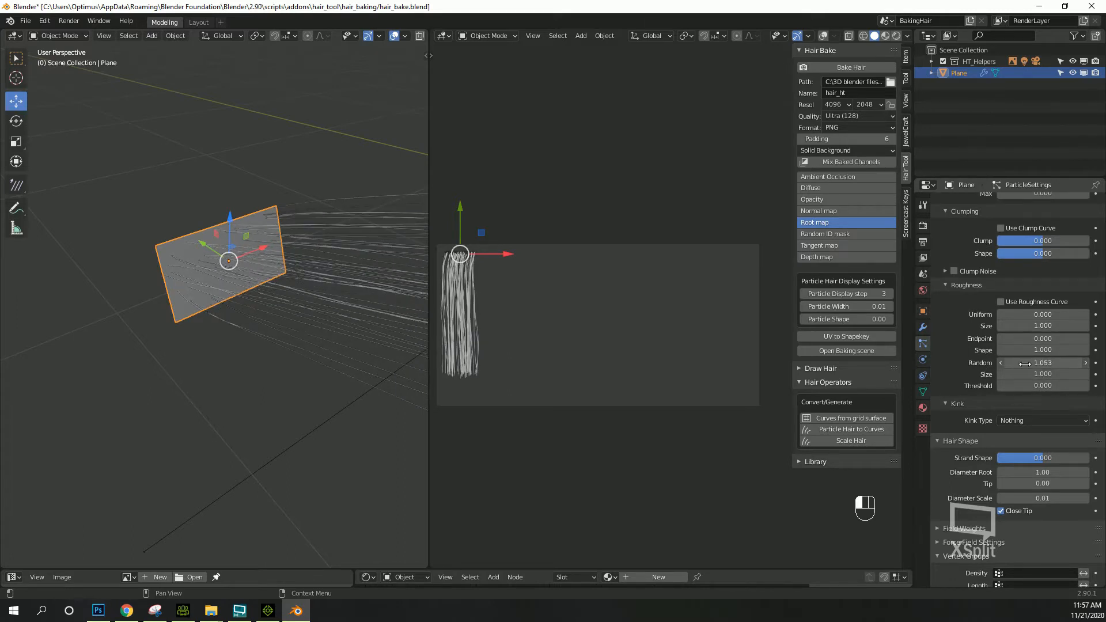
pyautogui.keyDown('shift'); pyautogui.moveTo(500, 317); pyautogui.dragTo(634, 301, button='middle'); pyautogui.keyUp('shift')
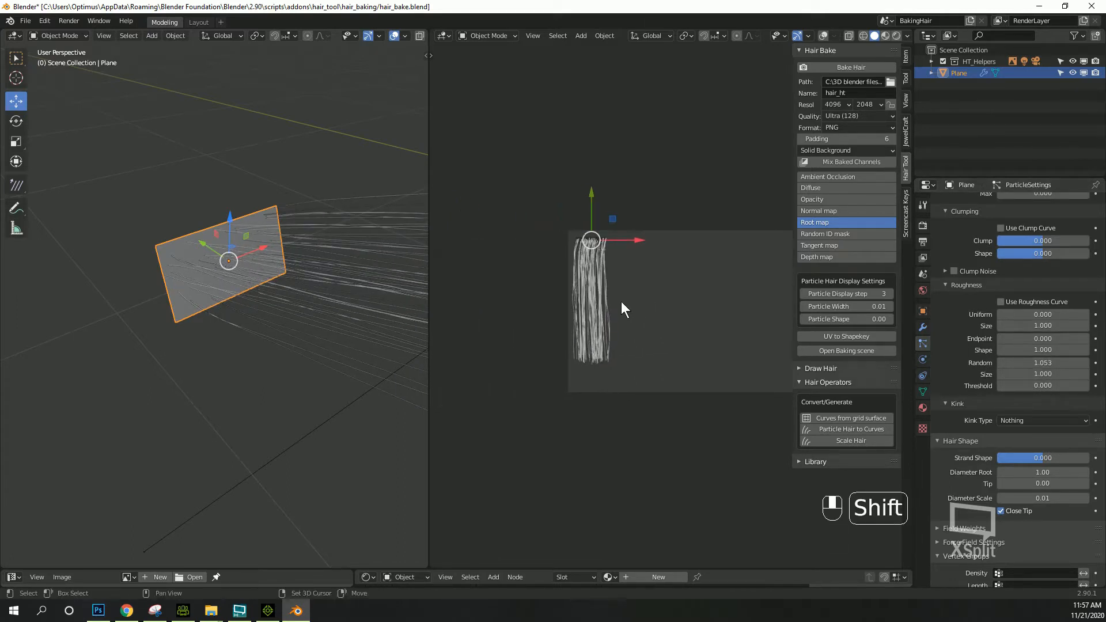
pyautogui.scroll(5, 620, 302)
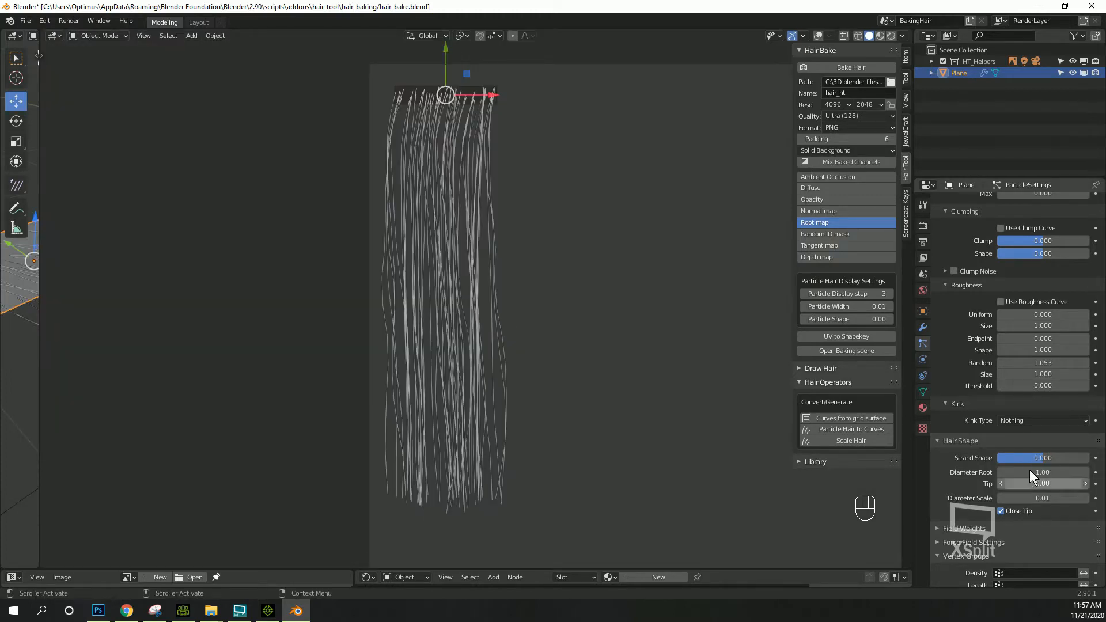
pyautogui.moveTo(1037, 362); pyautogui.dragTo(1044, 362)
pyautogui.moveTo(1042, 314); pyautogui.dragTo(1037, 363)
pyautogui.moveTo(1042, 374)
pyautogui.mouseDown()
pyautogui.moveTo(1031, 374)
pyautogui.moveTo(1055, 386)
pyautogui.moveTo(1042, 386)
pyautogui.mouseUp()
# - Set the children's display amount to 100 to match the render amount
pyautogui.scroll(10, 991, 403)
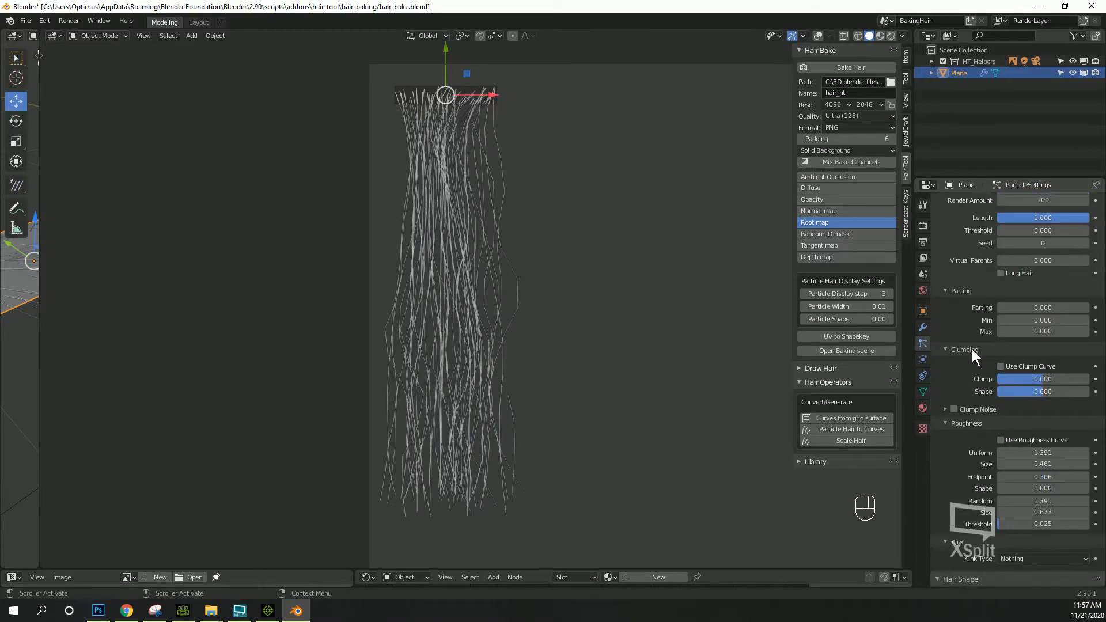
pyautogui.click(1061, 304)
pyautogui.write('10')
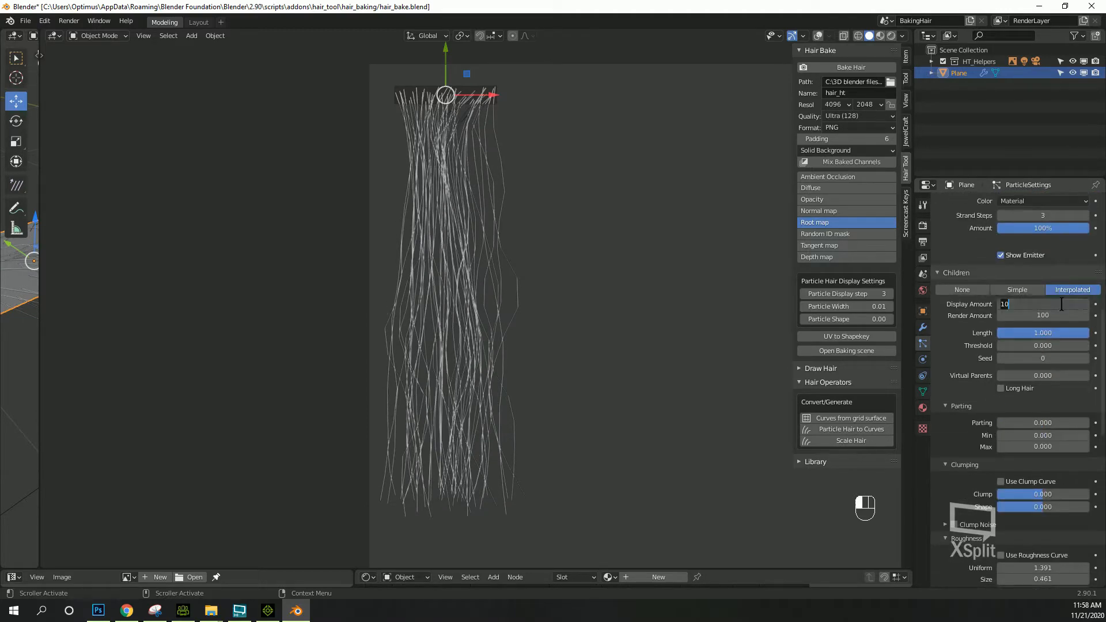
pyautogui.write('0')
pyautogui.press('Return')
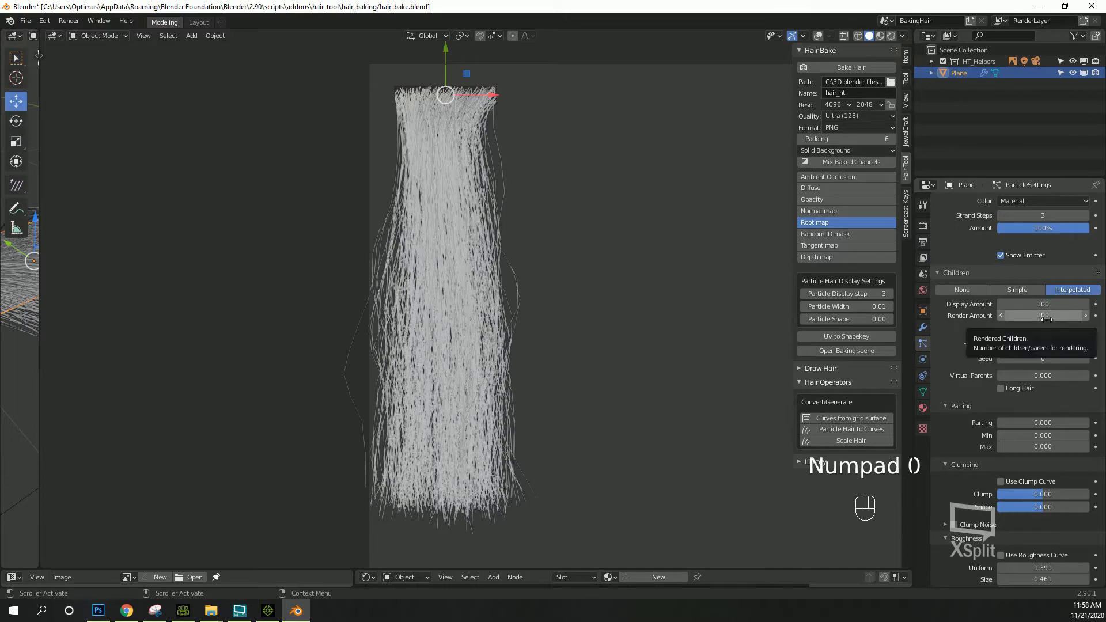
# - Move the hair plane slightly along X, away from the camera frame's left edge
pyautogui.press('g')
pyautogui.press('x')
pyautogui.click(522, 92)
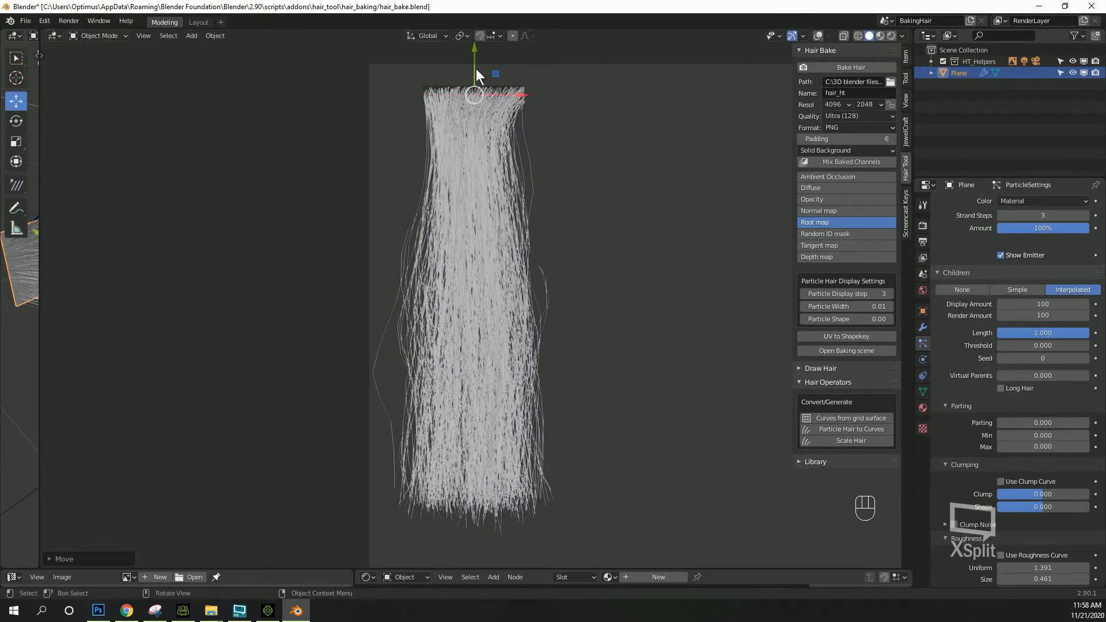
# - Set the particle hair length to 1.840
pyautogui.scroll(-2, 476, 68)
pyautogui.click(1043, 333)
pyautogui.press('Escape')
pyautogui.scroll(12, 1042, 316)
pyautogui.moveTo(1042, 340); pyautogui.dragTo(1052, 340)
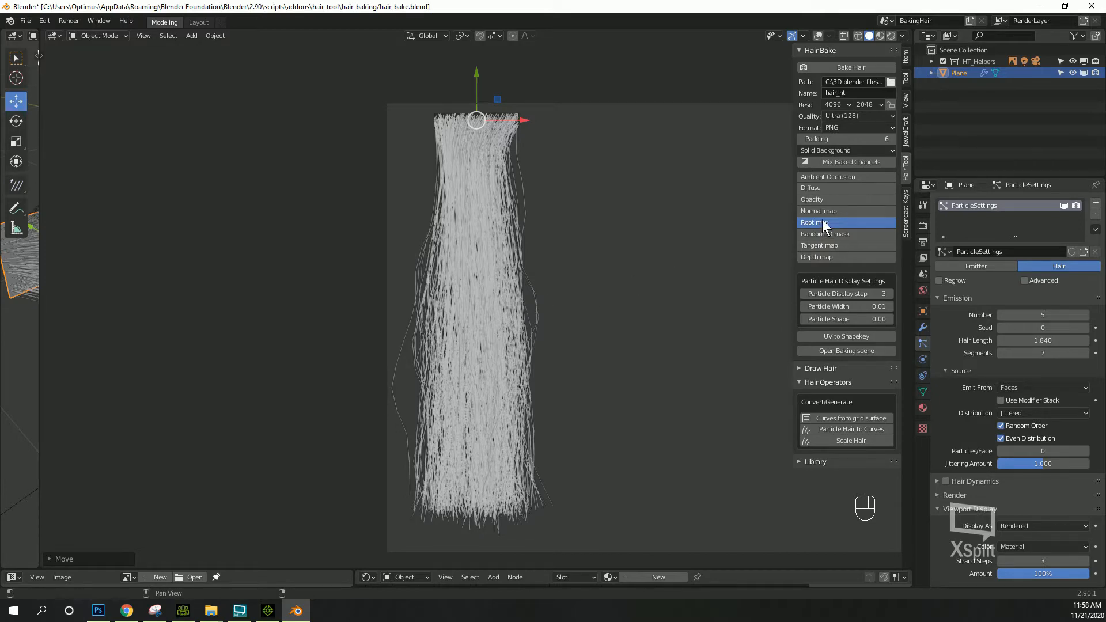
# - Show the hair strands in rendered viewport shading and examine their color up close
pyautogui.click(890, 36)
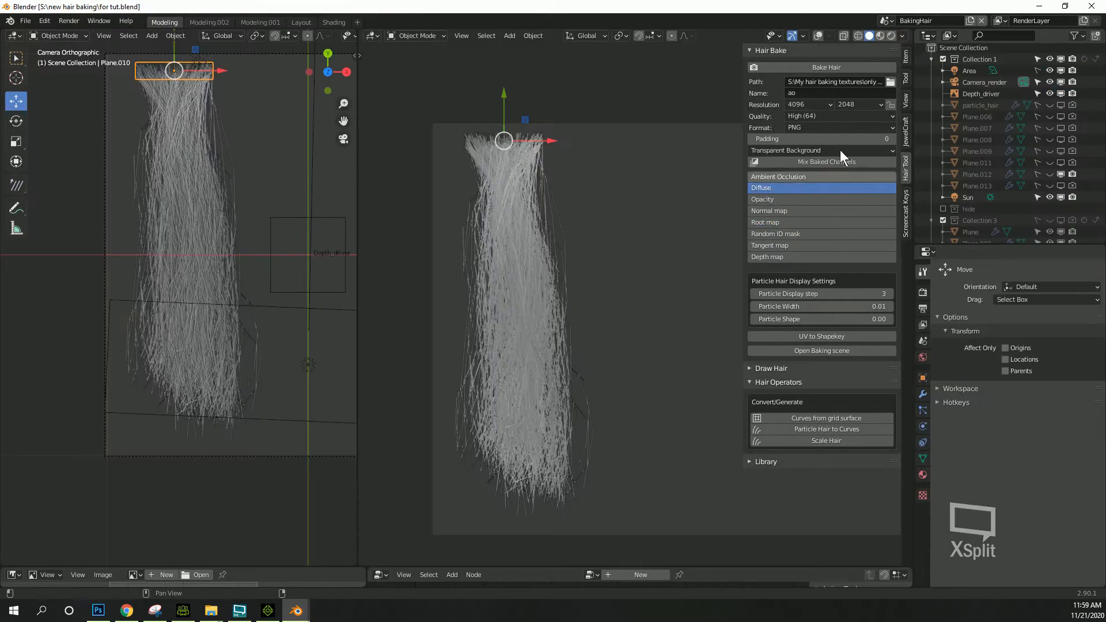
pyautogui.click(891, 35)
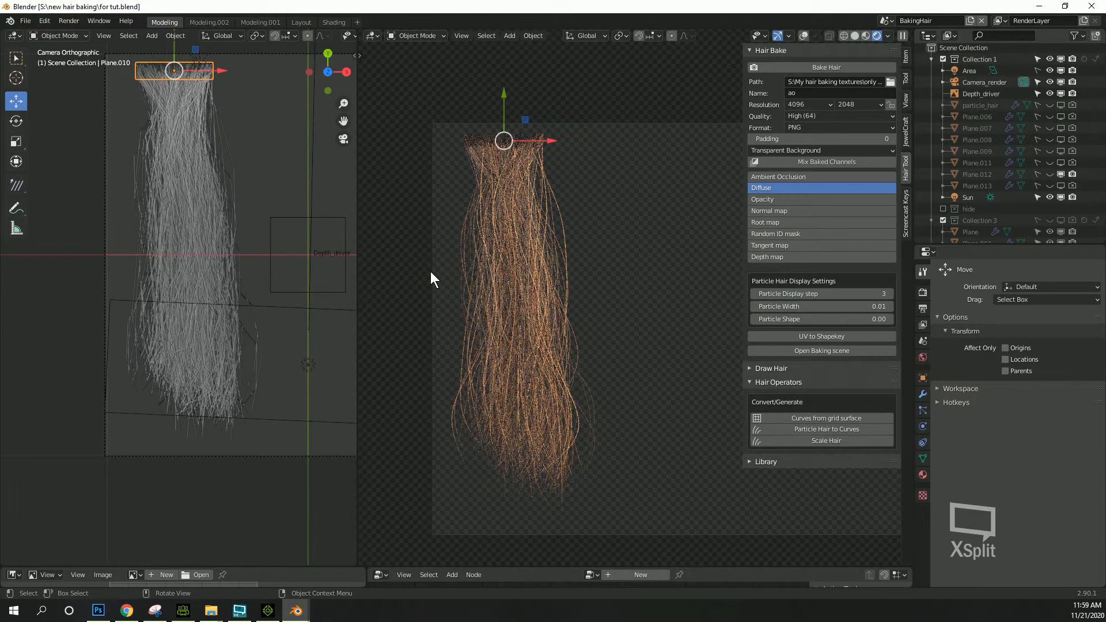
pyautogui.scroll(5, 538, 293)
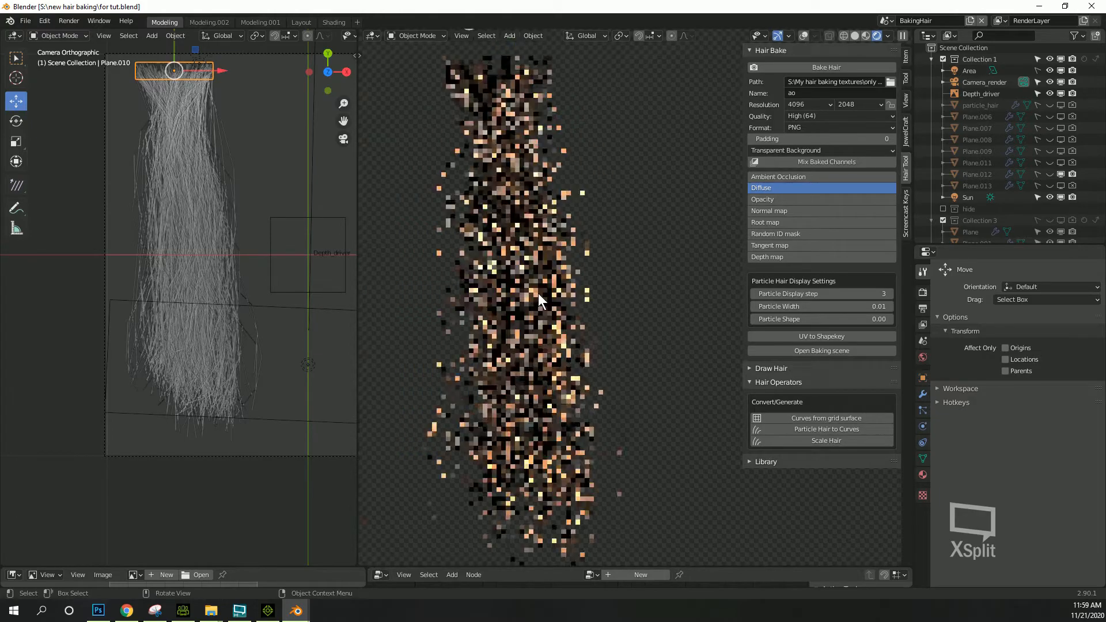
pyautogui.scroll(-4, 528, 293)
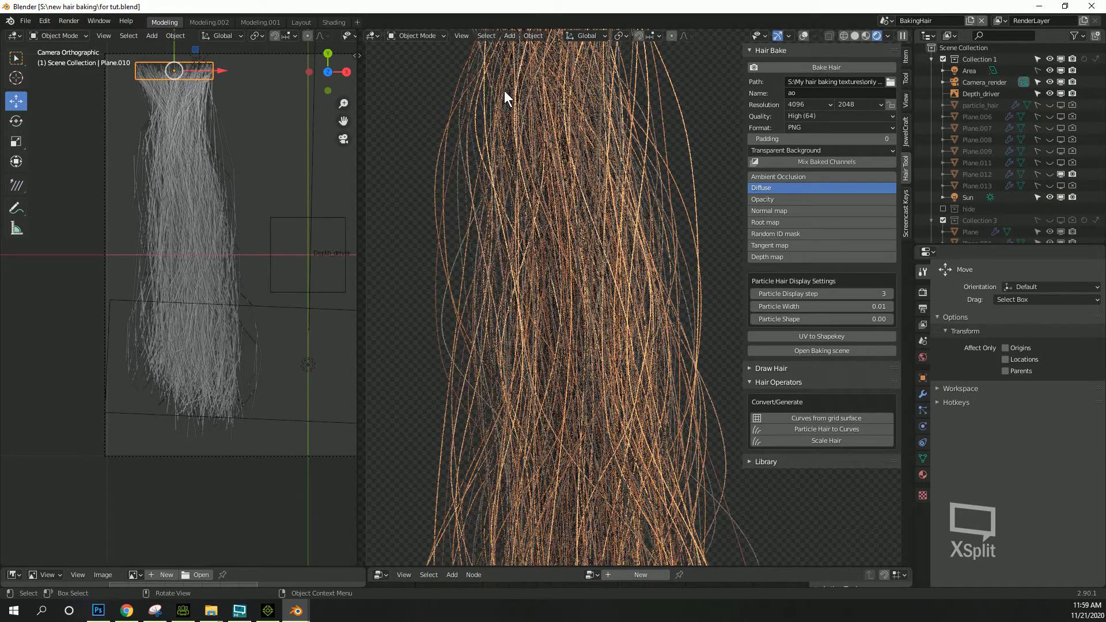
# - Open the Shading workspace and enlarge the node editor to show the DIFFUSE material's CC_Hair node setup
pyautogui.click(334, 22)
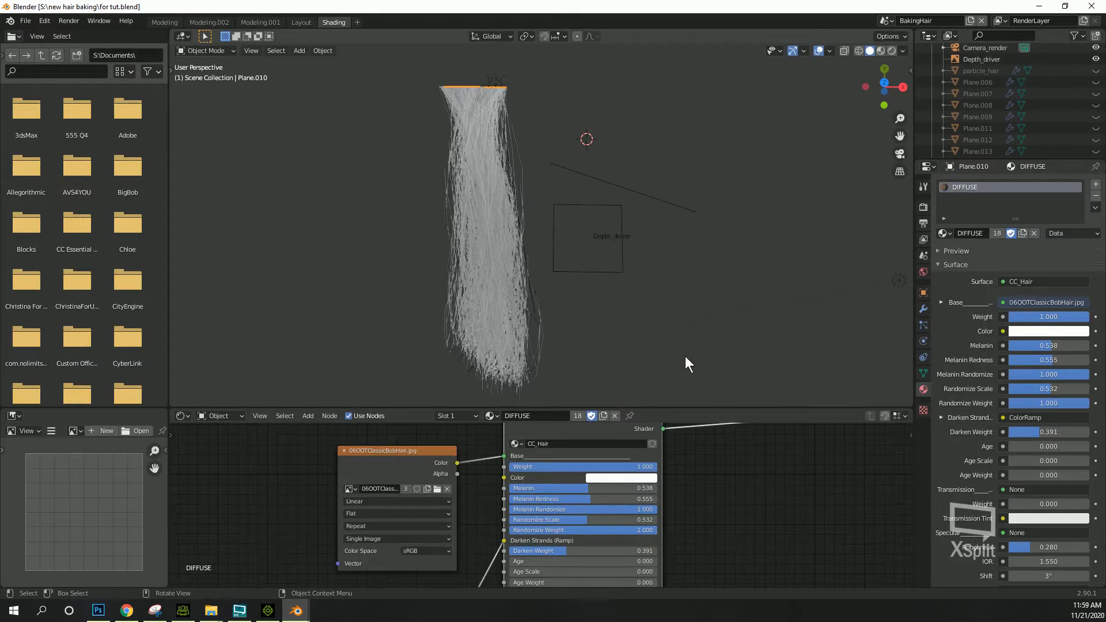
pyautogui.moveTo(764, 407); pyautogui.dragTo(764, 39)
pyautogui.moveTo(731, 479); pyautogui.dragTo(722, 332, button='middle')
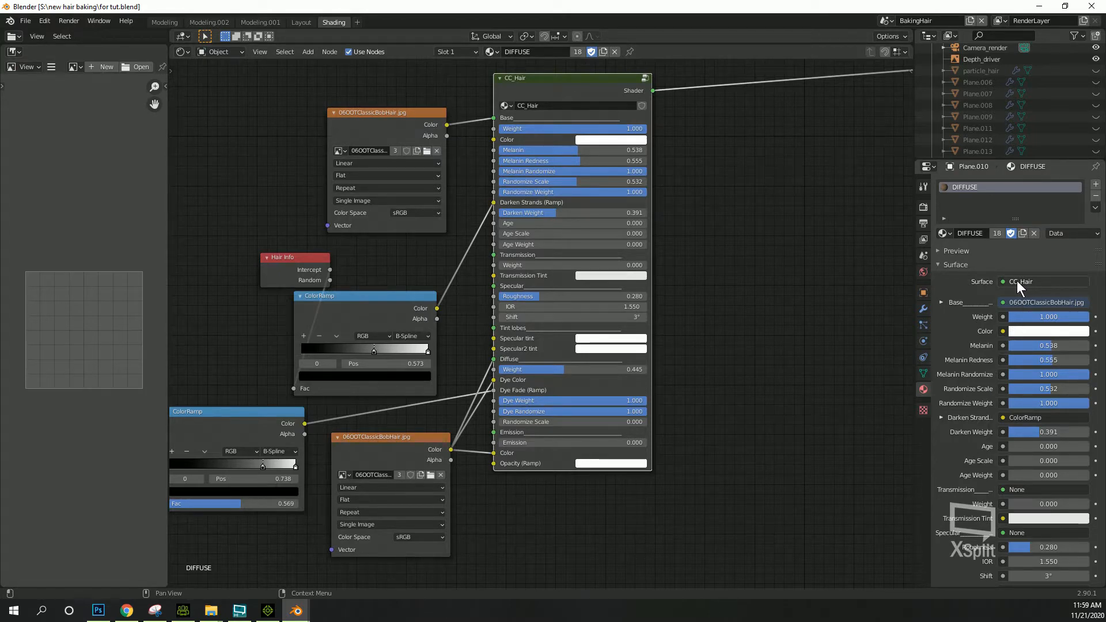
pyautogui.scroll(-1, 786, 296)
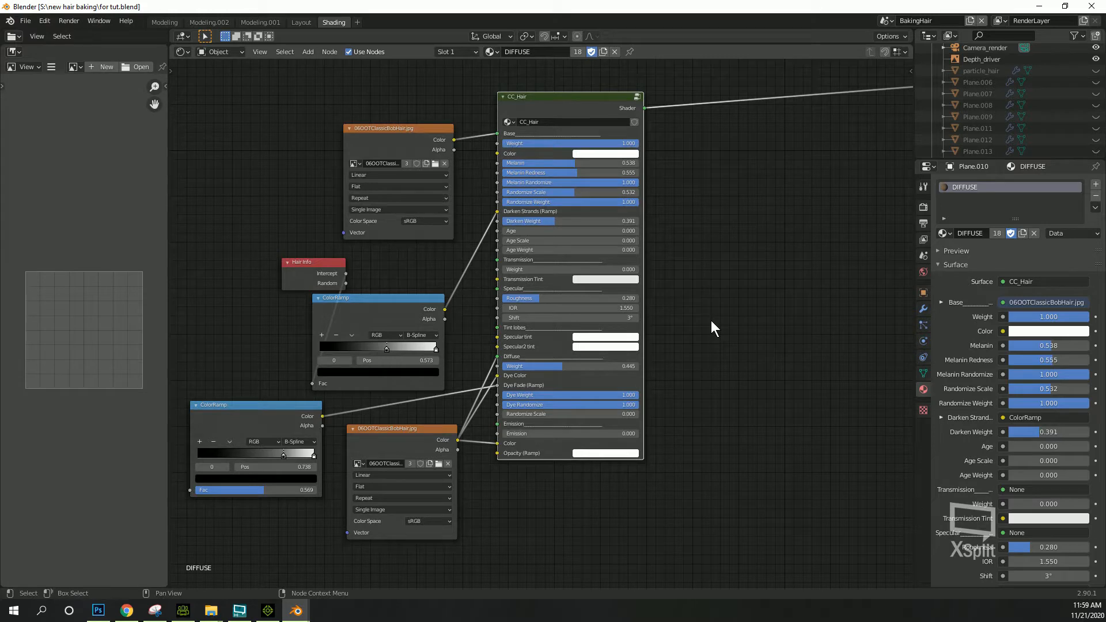
pyautogui.moveTo(699, 361); pyautogui.dragTo(761, 370, button='middle')
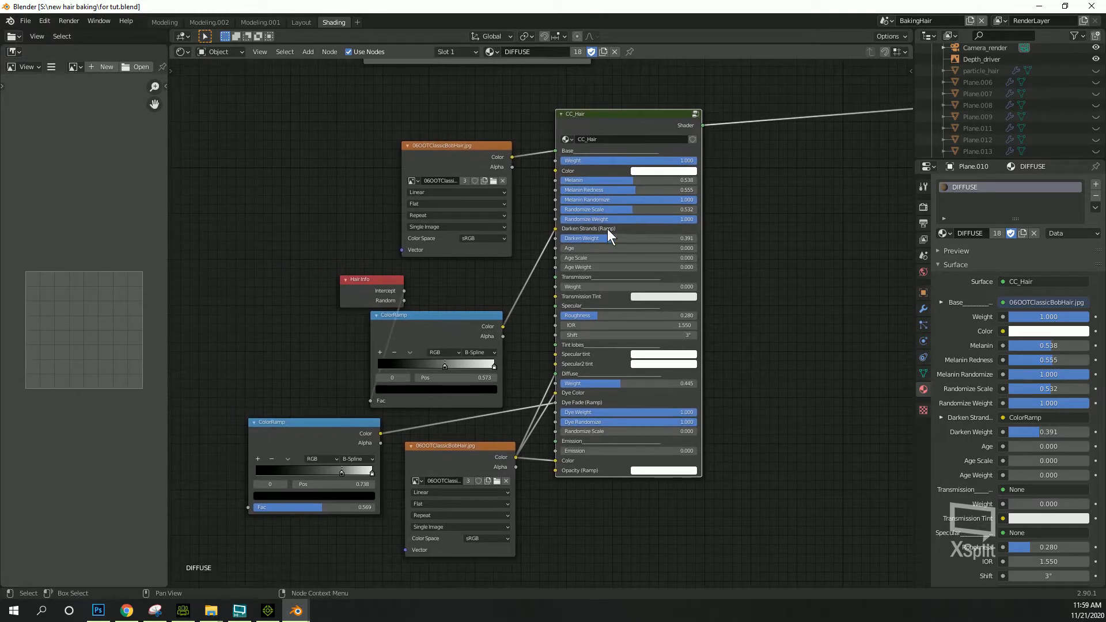
# - Move the 06OOTClassicBobHair.jpg image node that feeds the CC_Hair Base input slightly up and away from the shader node
pyautogui.scroll(2, 582, 230)
pyautogui.scroll(2, 592, 258)
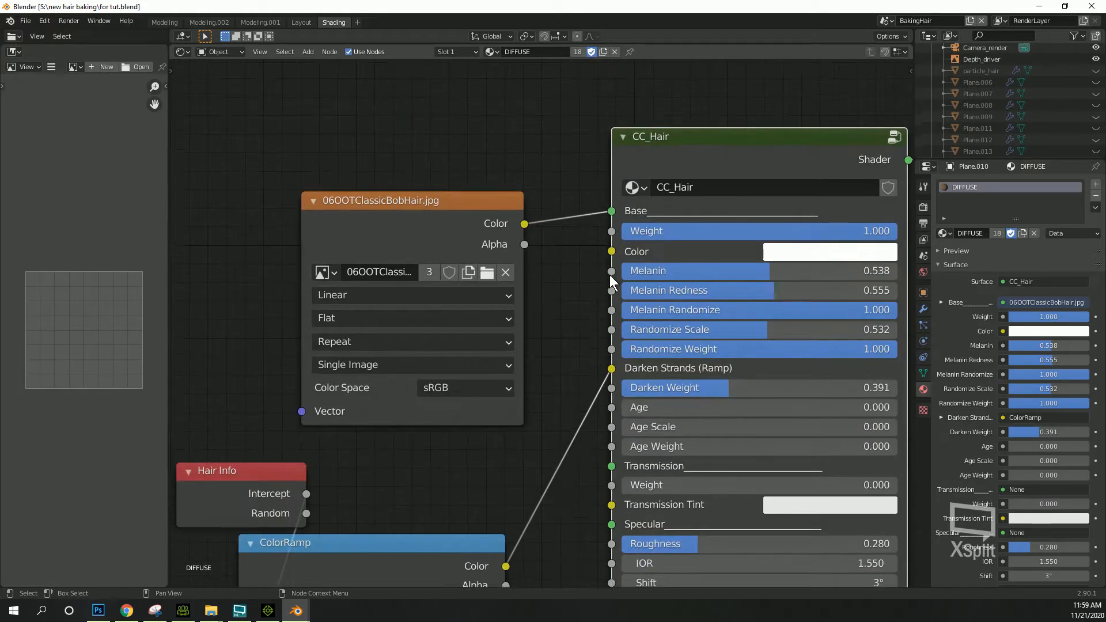
pyautogui.scroll(-1, 640, 302)
pyautogui.scroll(-1, 640, 302)
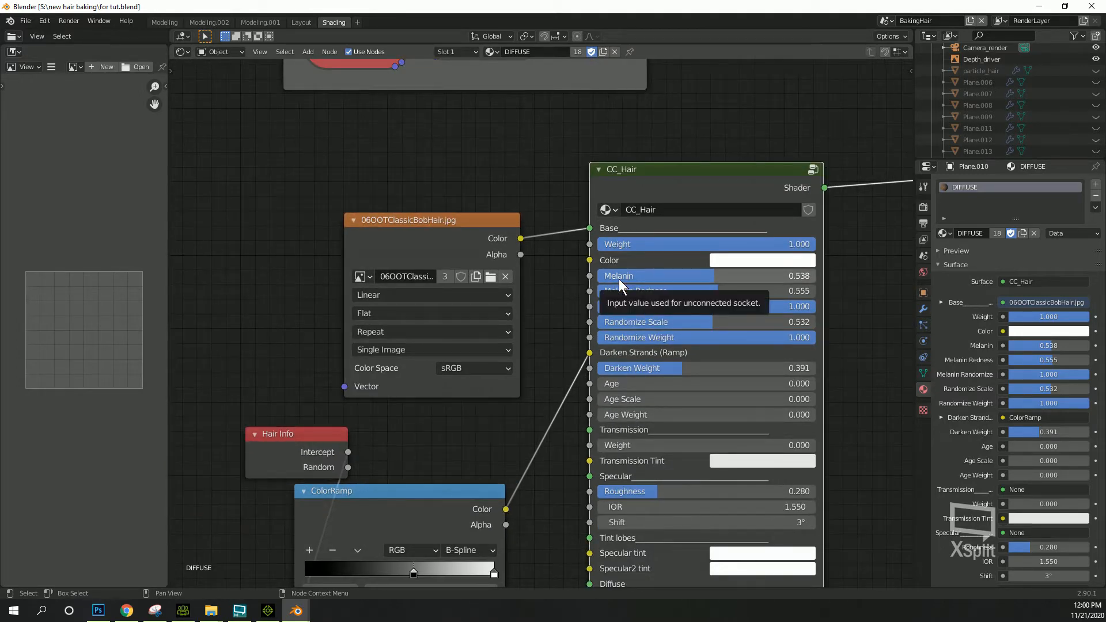
pyautogui.moveTo(722, 384); pyautogui.dragTo(654, 318, button='middle')
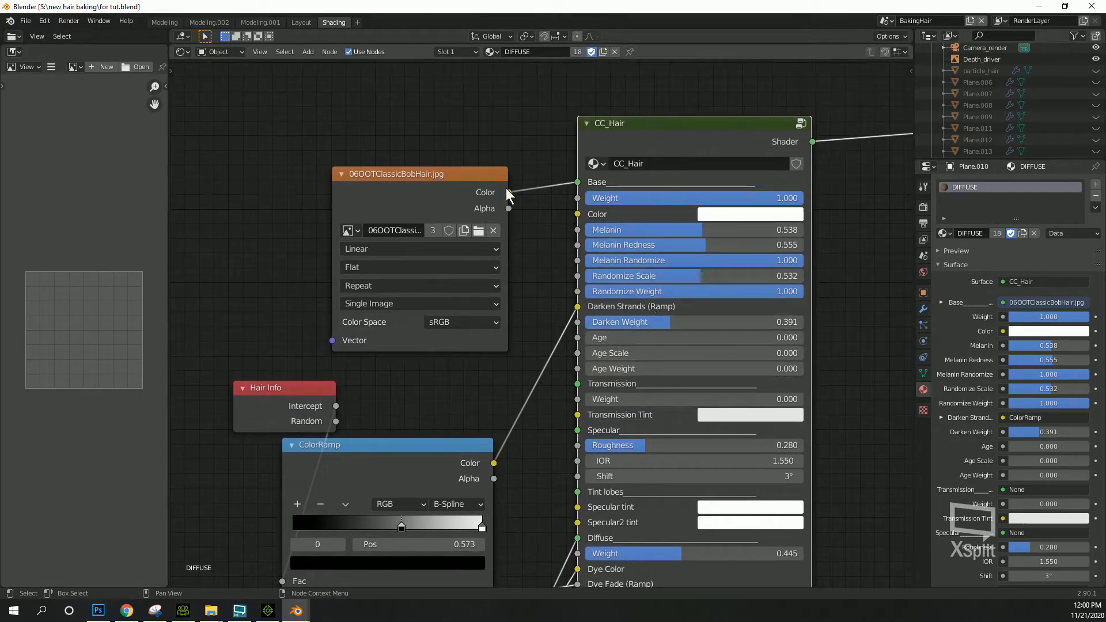
pyautogui.moveTo(495, 190); pyautogui.dragTo(472, 146)
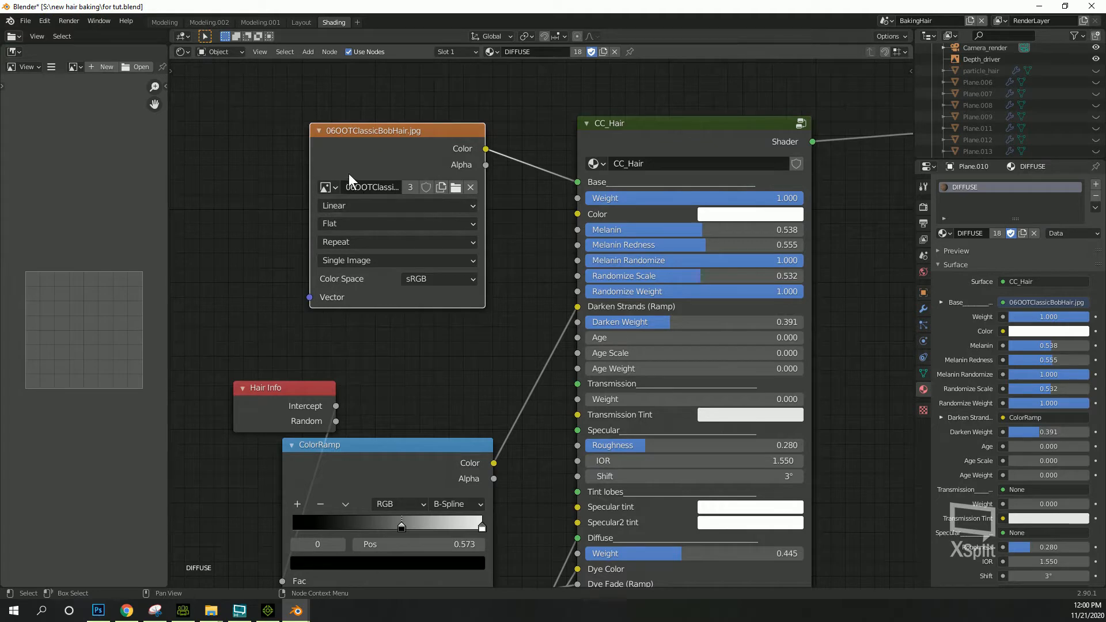
# - Switch to File Explorer and look through the hair texture images in the Natural Hair colors folder
pyautogui.hotkey('alt', 'Tab')
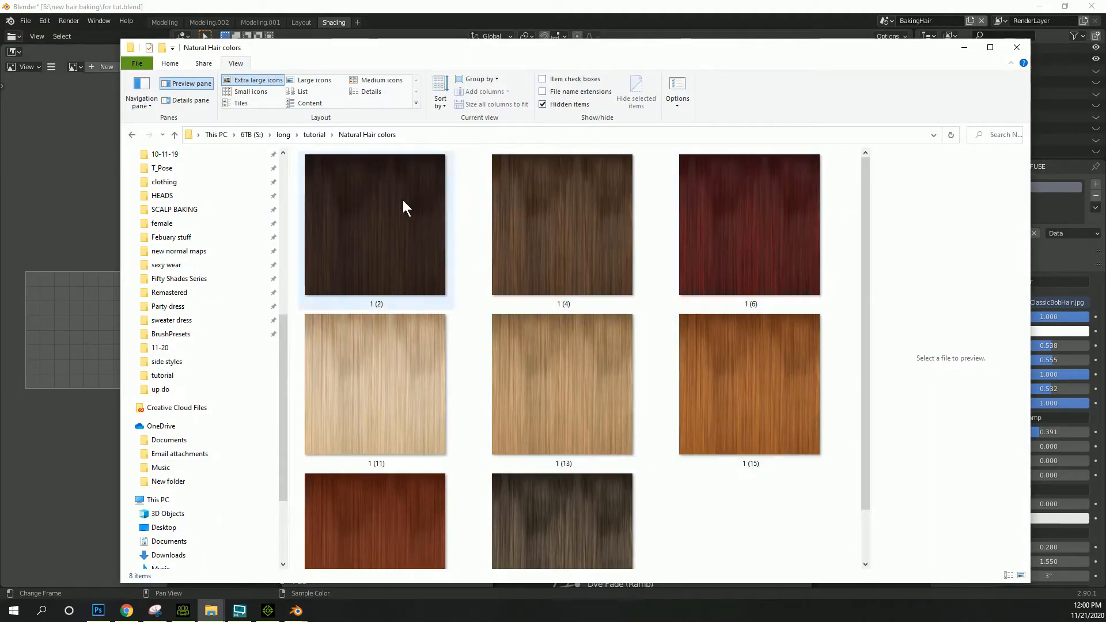
pyautogui.scroll(-2, 493, 448)
pyautogui.moveTo(853, 48); pyautogui.dragTo(802, 0)
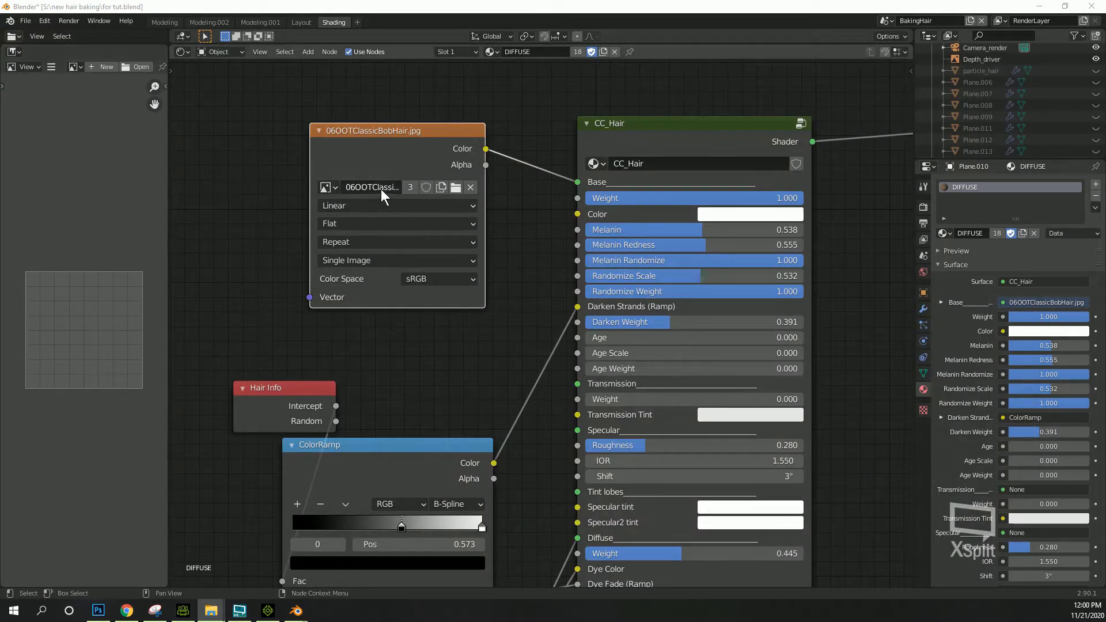
pyautogui.moveTo(0, 63); pyautogui.dragTo(714, 39)
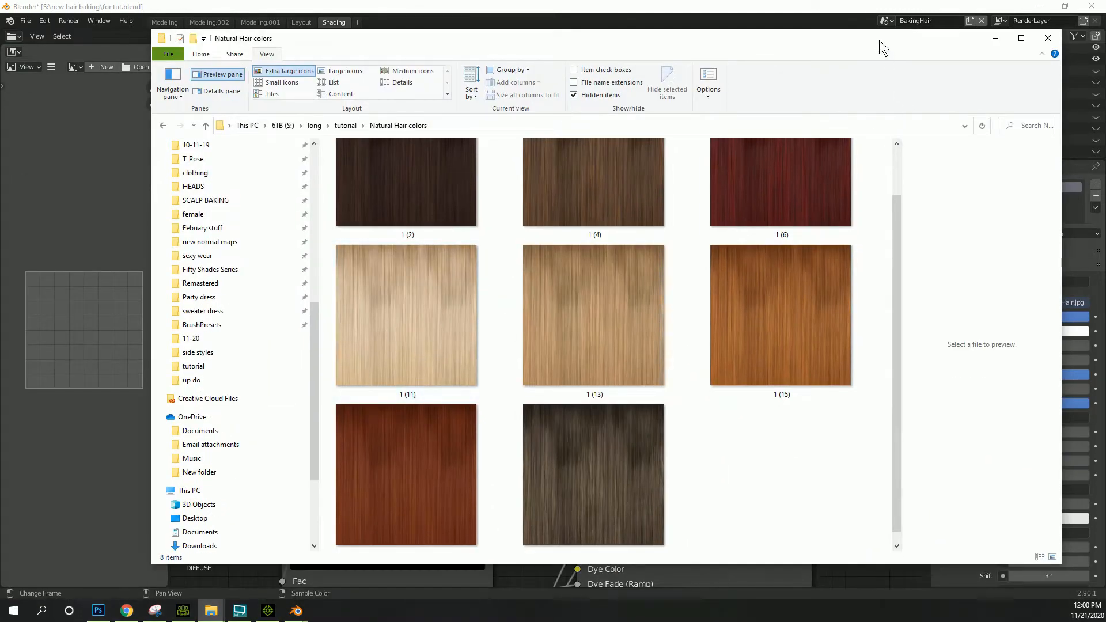
pyautogui.moveTo(879, 41); pyautogui.dragTo(879, 0)
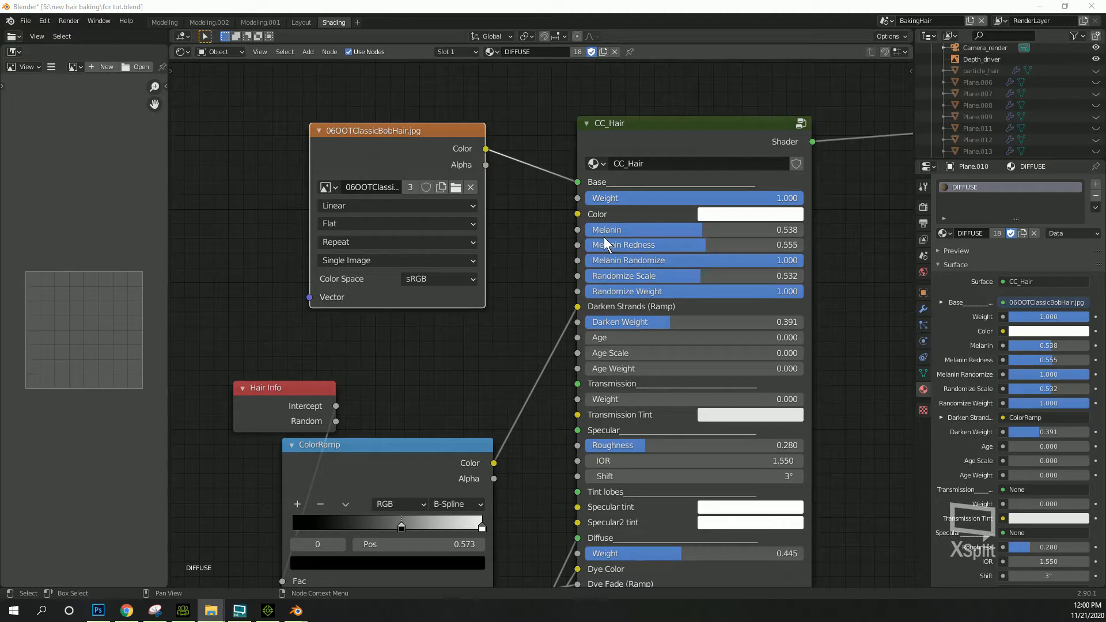
# - Restore the 3D viewport above the node editor with the hair strands in rendered shading
pyautogui.hotkey('ctrl', 'space')
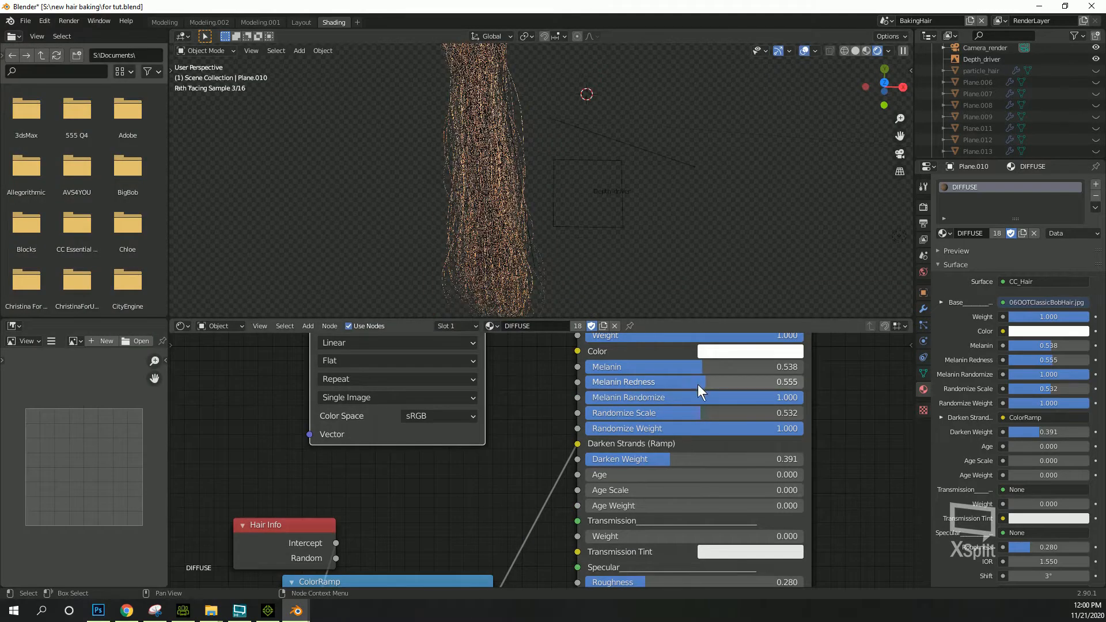
# - Tune the CC_Hair node's color variation with Melanin 0.552, Melanin Redness 0.502, Melanin Randomize 1.000 and Randomize Scale 0.522
pyautogui.moveTo(703, 383)
pyautogui.mouseDown()
pyautogui.moveTo(803, 384)
pyautogui.moveTo(585, 367)
pyautogui.moveTo(803, 367)
pyautogui.moveTo(585, 367)
pyautogui.moveTo(705, 367)
pyautogui.mouseUp()
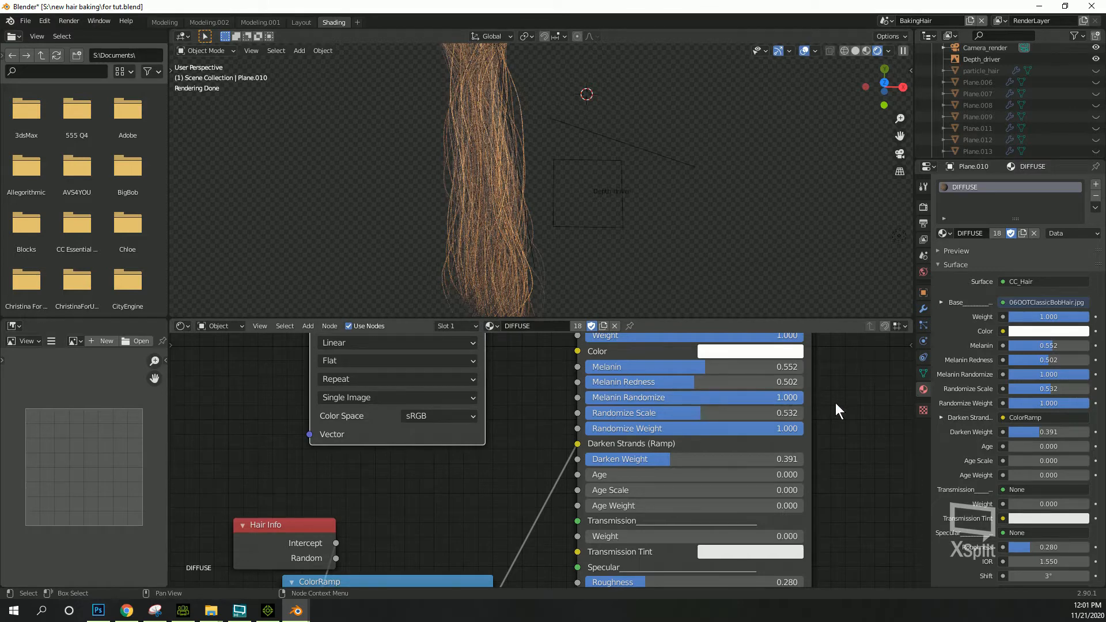
pyautogui.moveTo(786, 398); pyautogui.dragTo(567, 399)
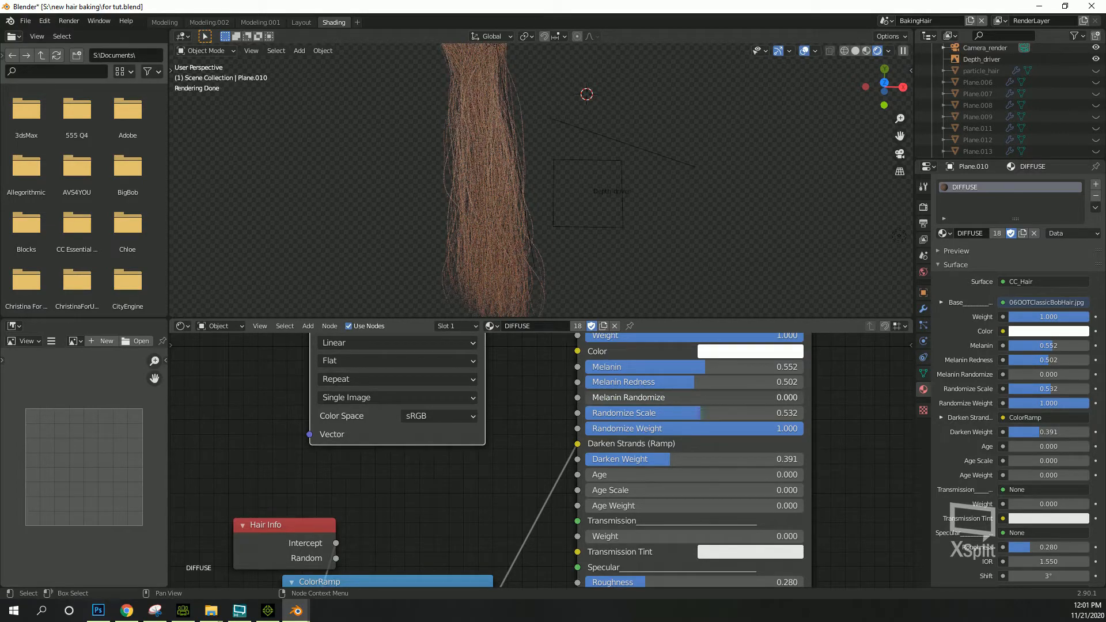
pyautogui.moveTo(568, 398); pyautogui.dragTo(800, 398)
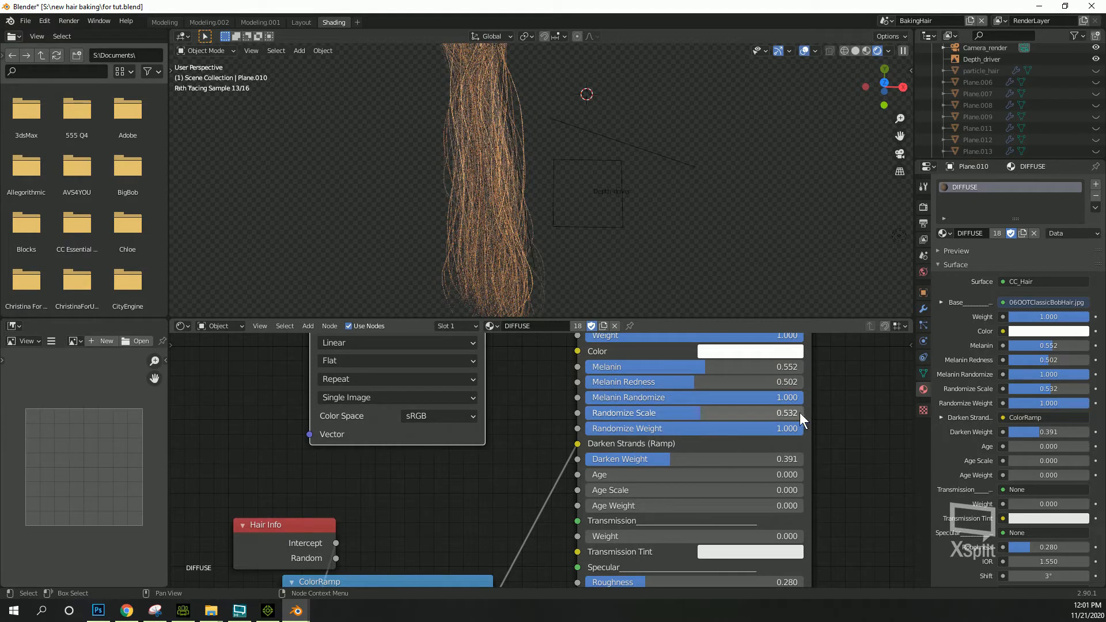
pyautogui.moveTo(694, 412); pyautogui.dragTo(801, 412)
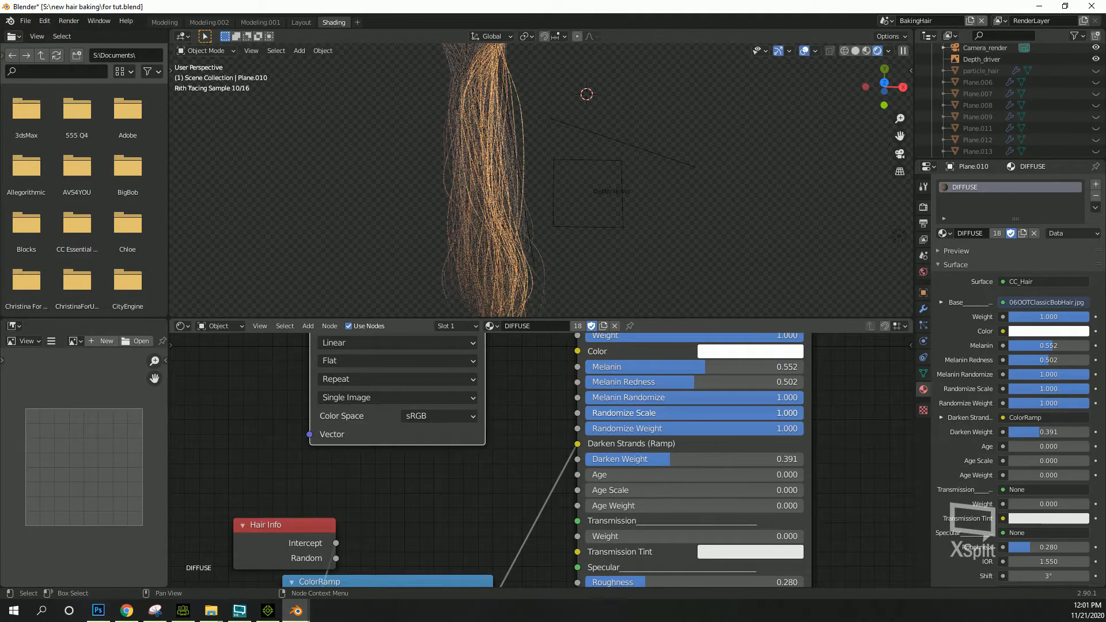
pyautogui.moveTo(800, 412); pyautogui.dragTo(700, 414)
# - Set the Darken Weight under Darken Strands (Ramp) on the CC_Hair node to 0.512
pyautogui.moveTo(501, 521); pyautogui.dragTo(453, 510, button='middle')
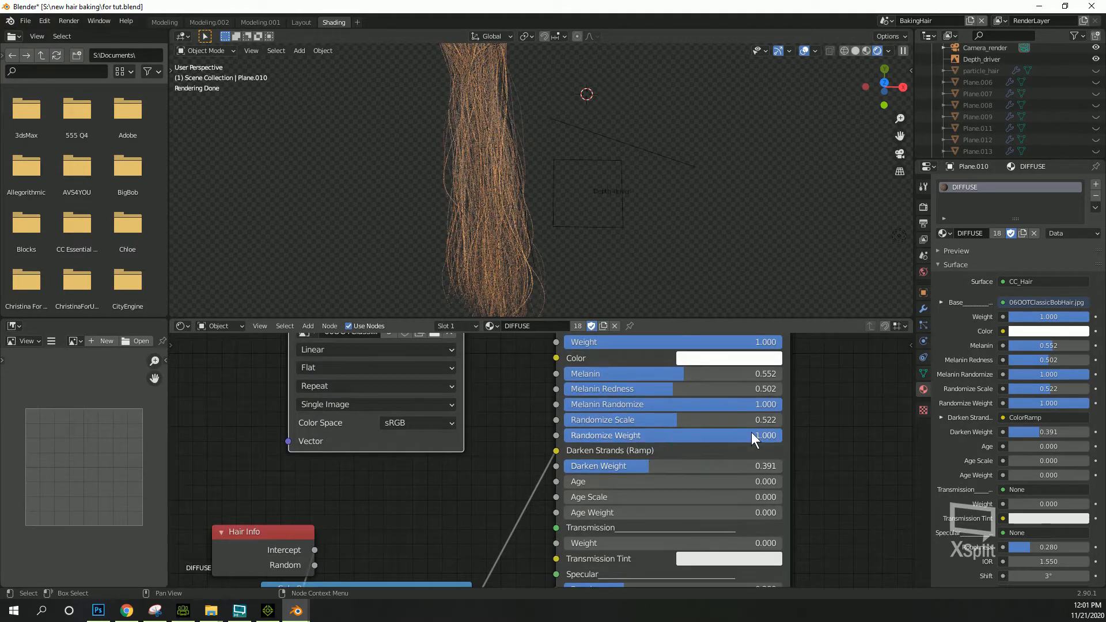
pyautogui.moveTo(632, 513); pyautogui.dragTo(633, 419, button='middle')
pyautogui.moveTo(578, 488); pyautogui.dragTo(578, 507, button='middle')
pyautogui.scroll(-1, 496, 266)
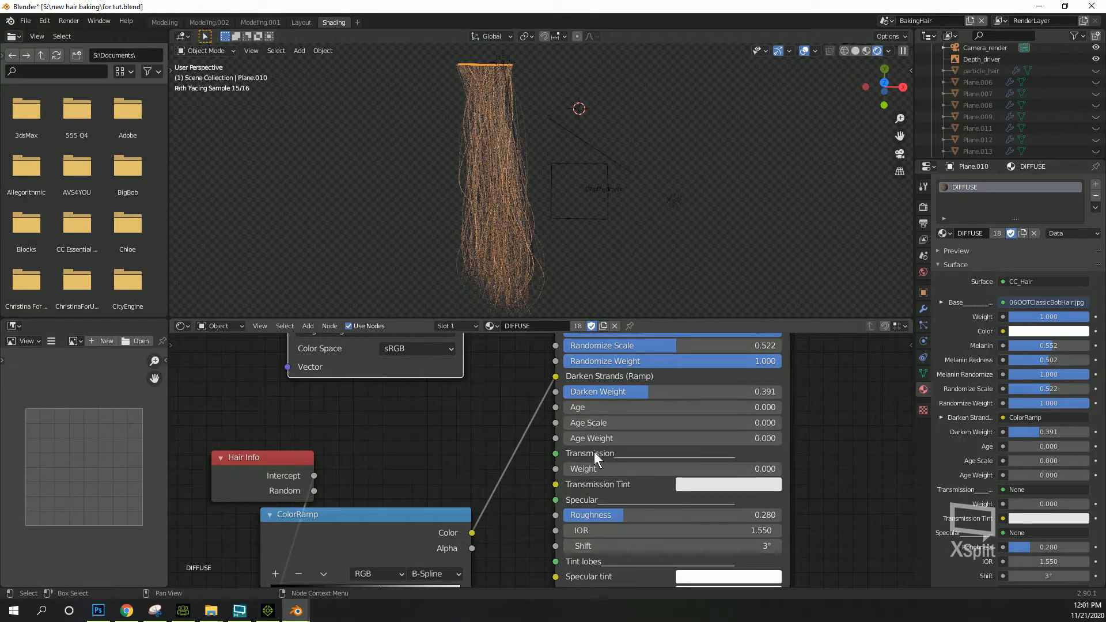
pyautogui.moveTo(641, 390)
pyautogui.mouseDown()
pyautogui.moveTo(774, 391)
pyautogui.moveTo(617, 391)
pyautogui.moveTo(675, 391)
pyautogui.mouseUp()
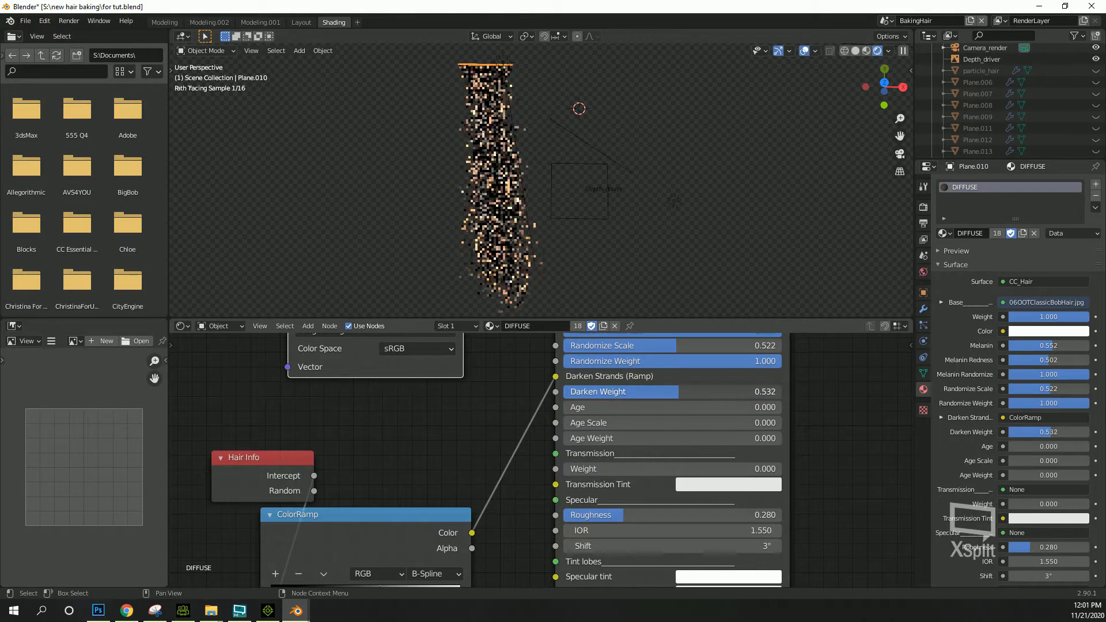
pyautogui.moveTo(579, 409)
pyautogui.mouseDown()
pyautogui.moveTo(781, 409)
pyautogui.moveTo(563, 408)
pyautogui.mouseUp()
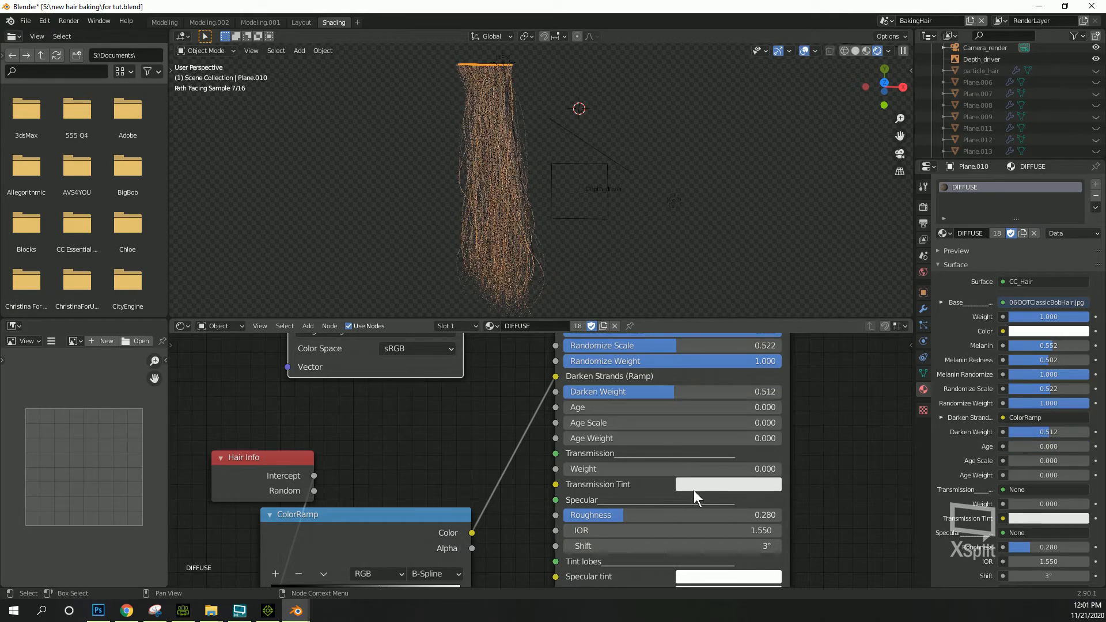
# - Examine the specular, diffuse, dye and emission inputs of the CC_Hair node and the ramp and image nodes feeding them
pyautogui.scroll(-1, 693, 493)
pyautogui.moveTo(681, 520); pyautogui.dragTo(672, 378, button='middle')
pyautogui.moveTo(637, 476); pyautogui.dragTo(630, 428, button='middle')
pyautogui.moveTo(619, 501); pyautogui.dragTo(621, 447, button='middle')
pyautogui.scroll(-3, 620, 448)
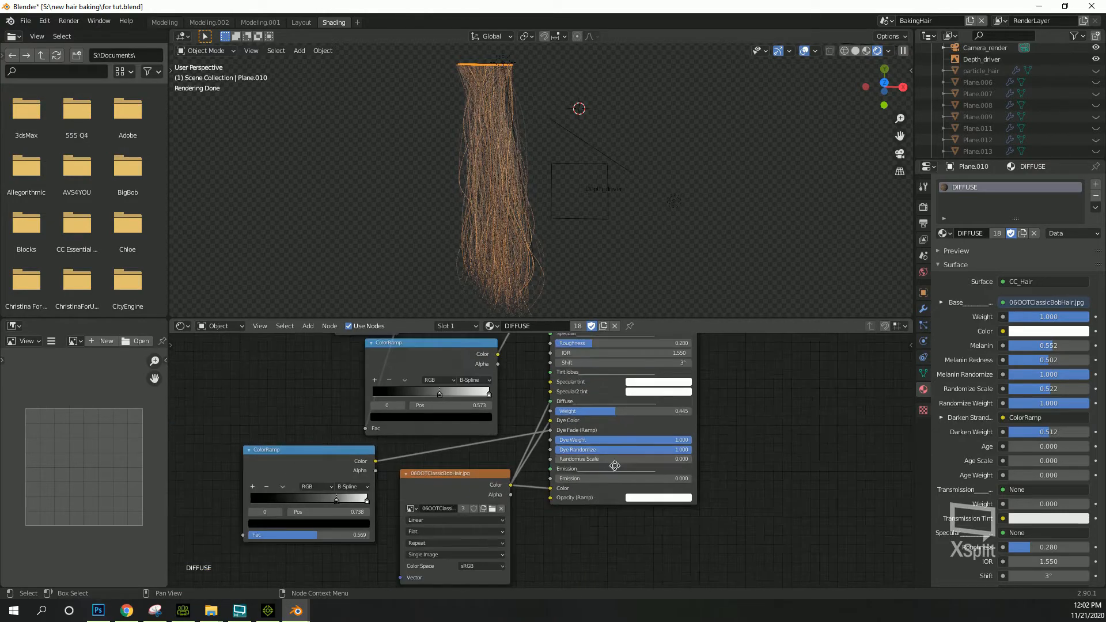
pyautogui.scroll(1, 593, 452)
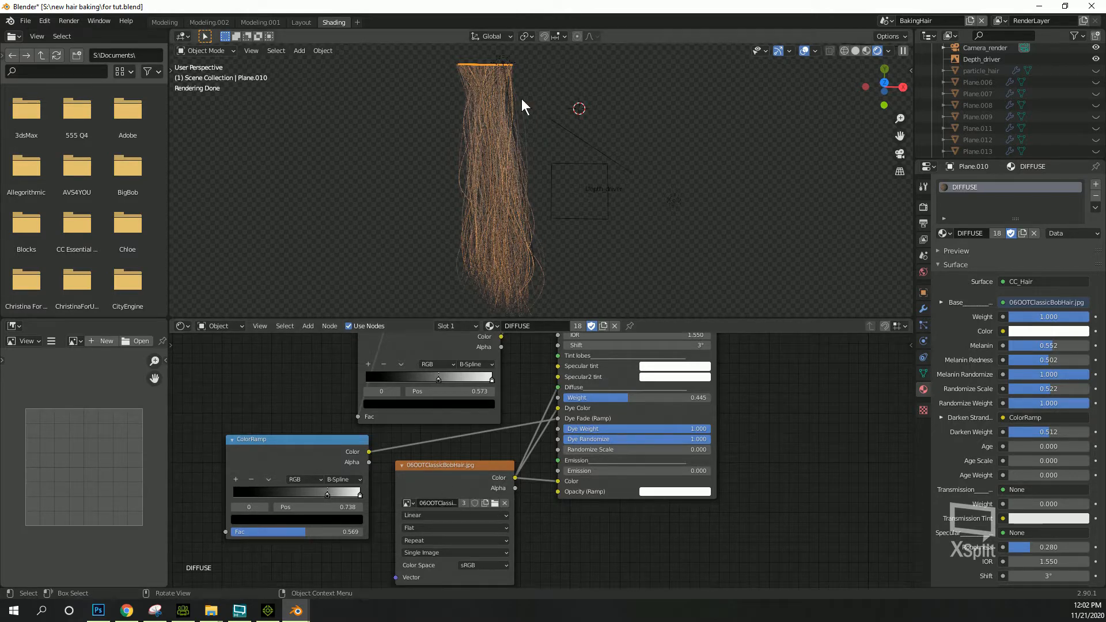
pyautogui.scroll(3, 490, 165)
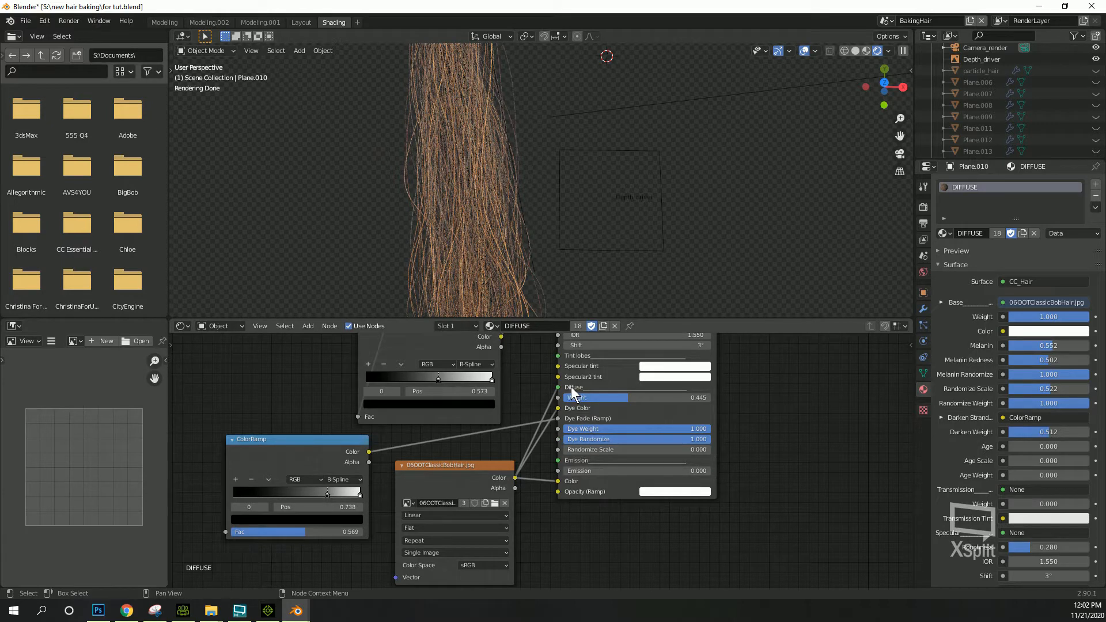
pyautogui.scroll(2, 569, 417)
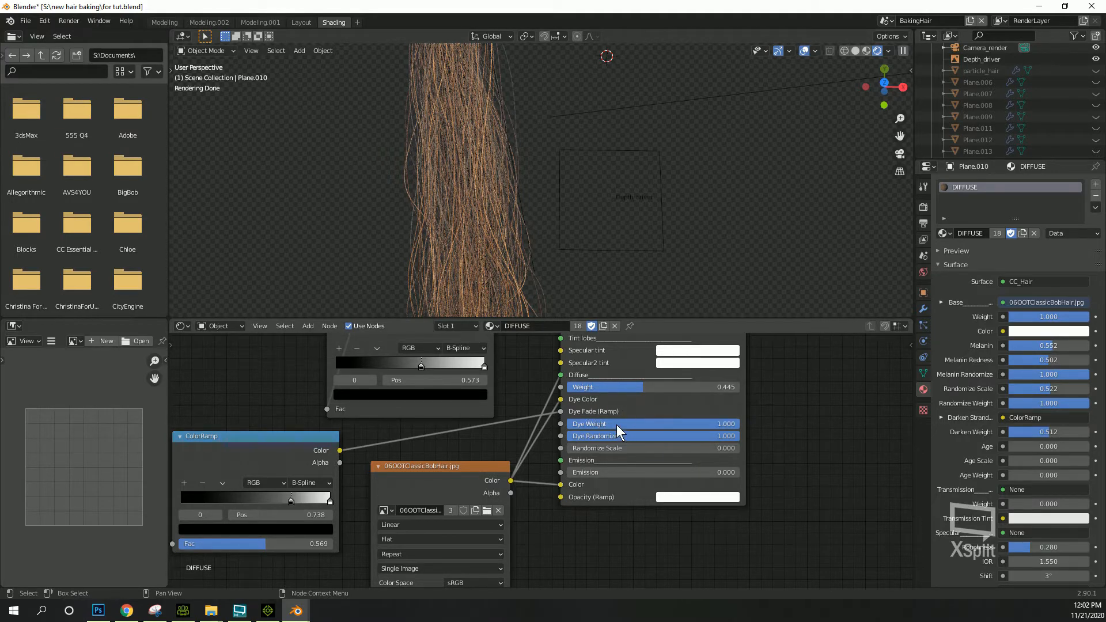
pyautogui.moveTo(726, 424)
pyautogui.mouseDown()
pyautogui.moveTo(565, 425)
pyautogui.moveTo(737, 425)
pyautogui.mouseUp()
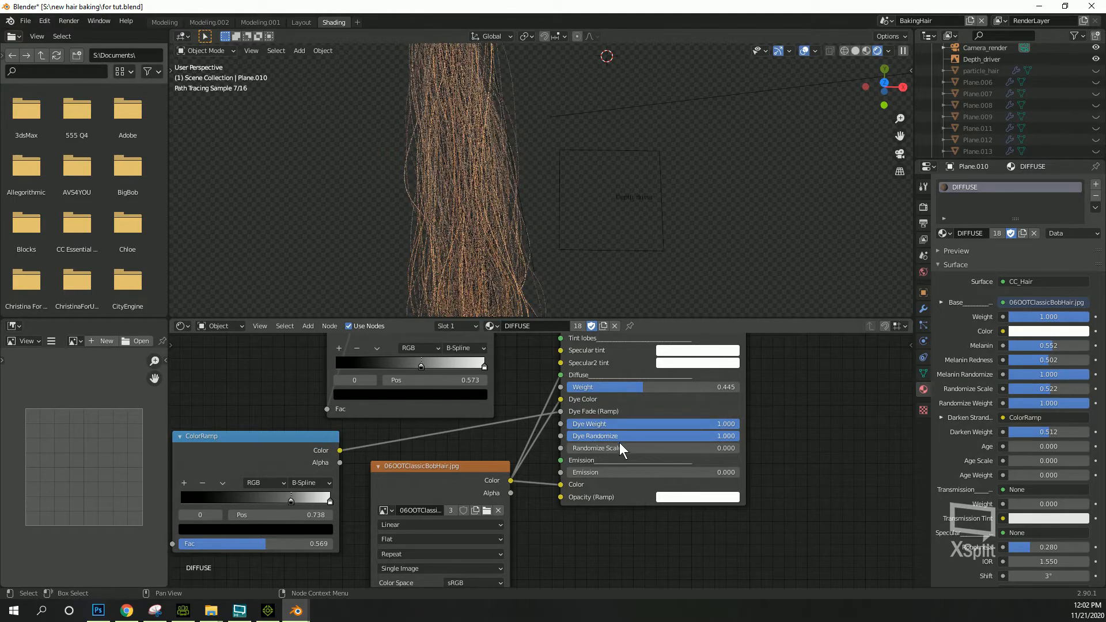
pyautogui.scroll(-4, 618, 444)
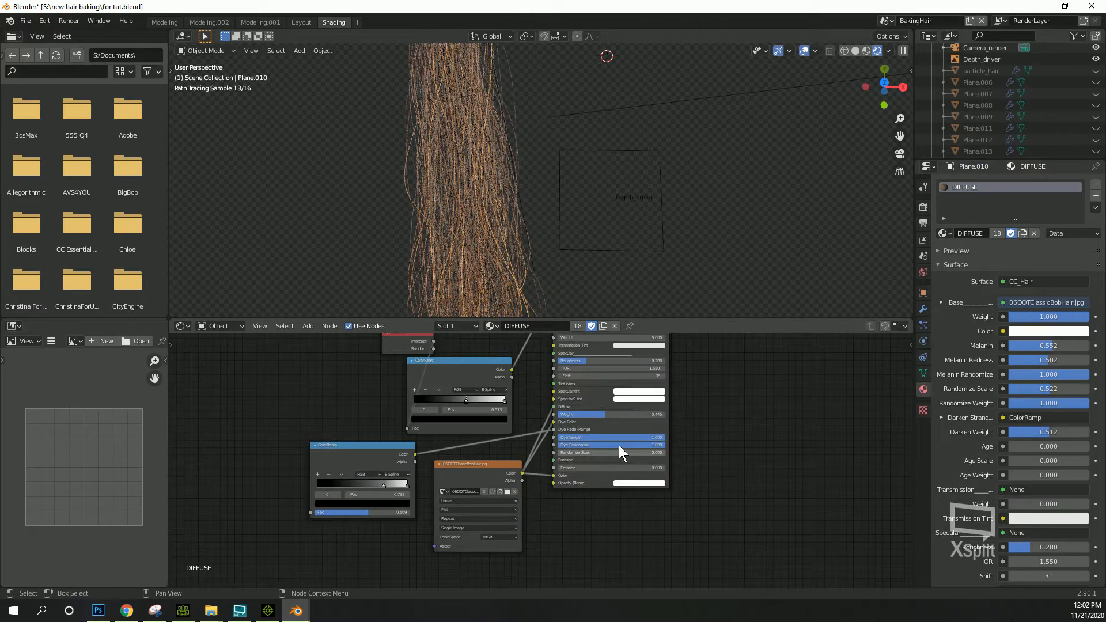
pyautogui.scroll(-3, 618, 444)
pyautogui.moveTo(582, 431); pyautogui.dragTo(586, 471, button='middle')
pyautogui.scroll(1, 579, 493)
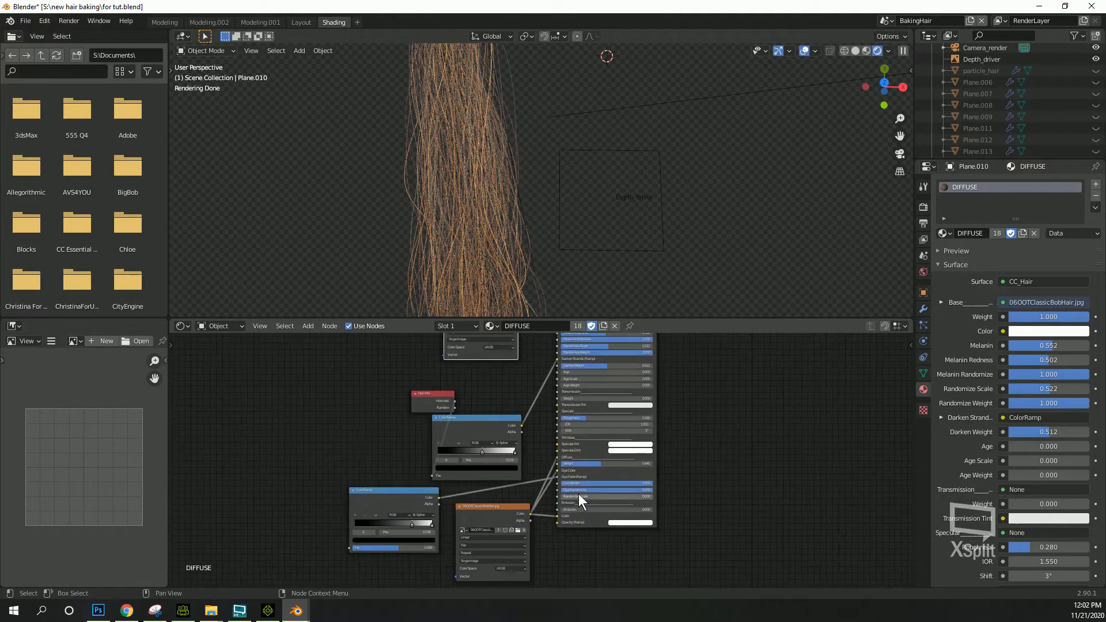
# - Open the Modeling.002 workspace and display the large camera-framed viewport of the hair in rendered shading
pyautogui.click(260, 22)
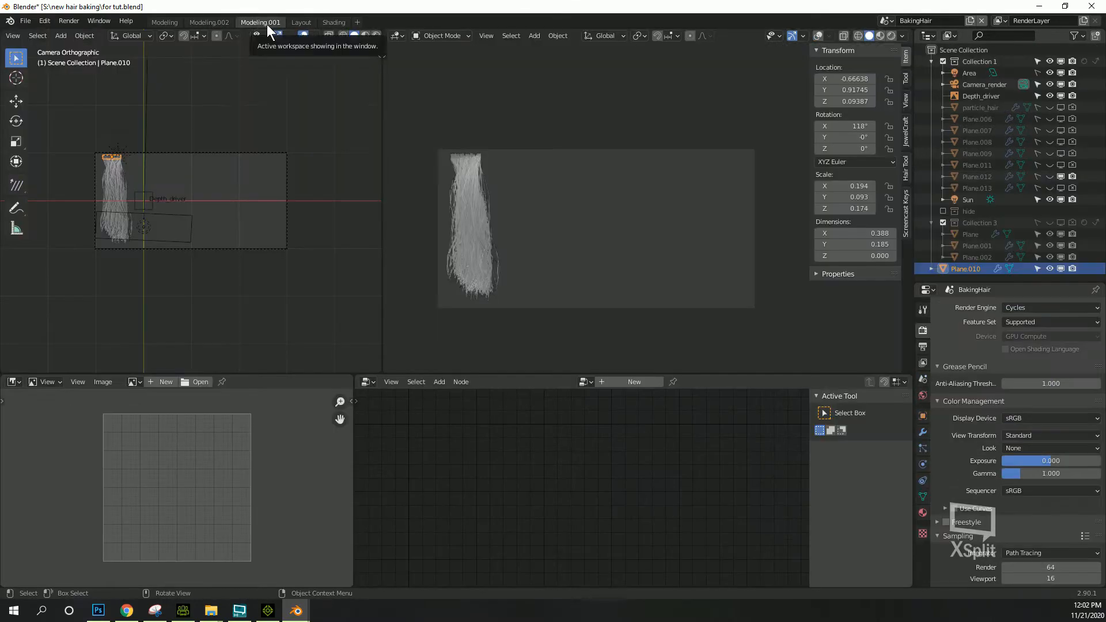
pyautogui.click(222, 21)
pyautogui.keyDown('shift'); pyautogui.moveTo(399, 296); pyautogui.dragTo(529, 292, button='middle'); pyautogui.keyUp('shift')
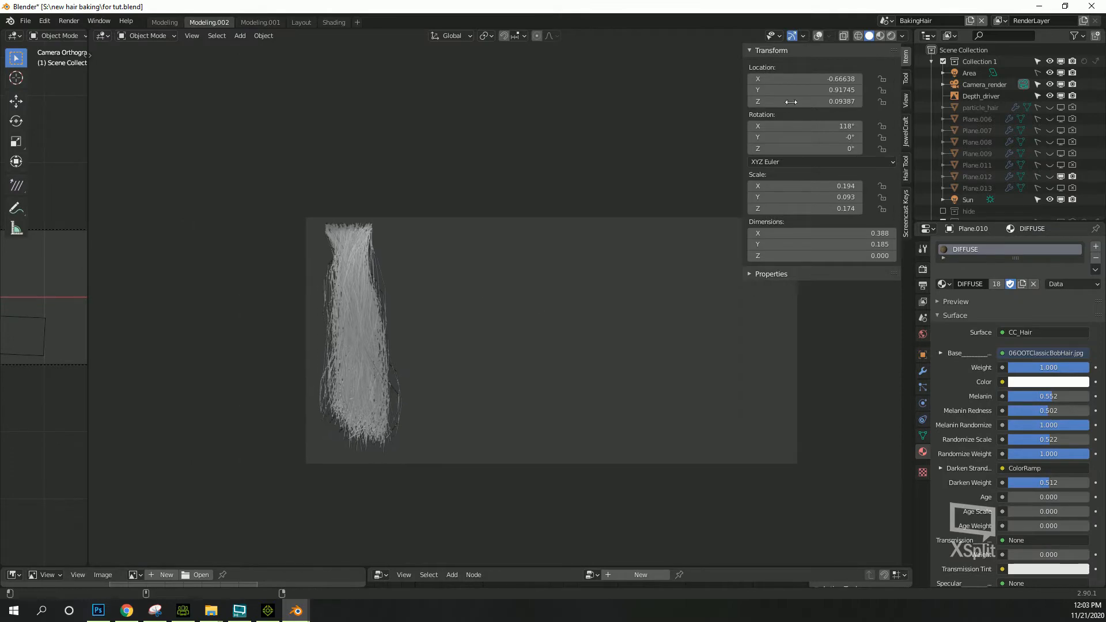
pyautogui.click(891, 36)
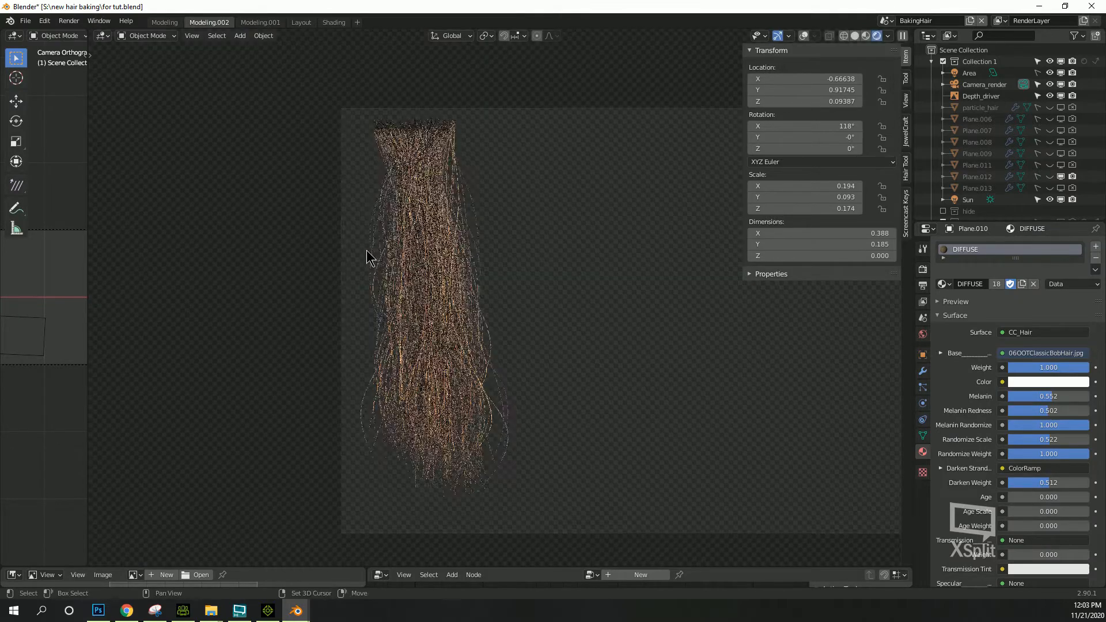
pyautogui.keyDown('shift'); pyautogui.moveTo(368, 257); pyautogui.dragTo(279, 251, button='middle'); pyautogui.keyUp('shift')
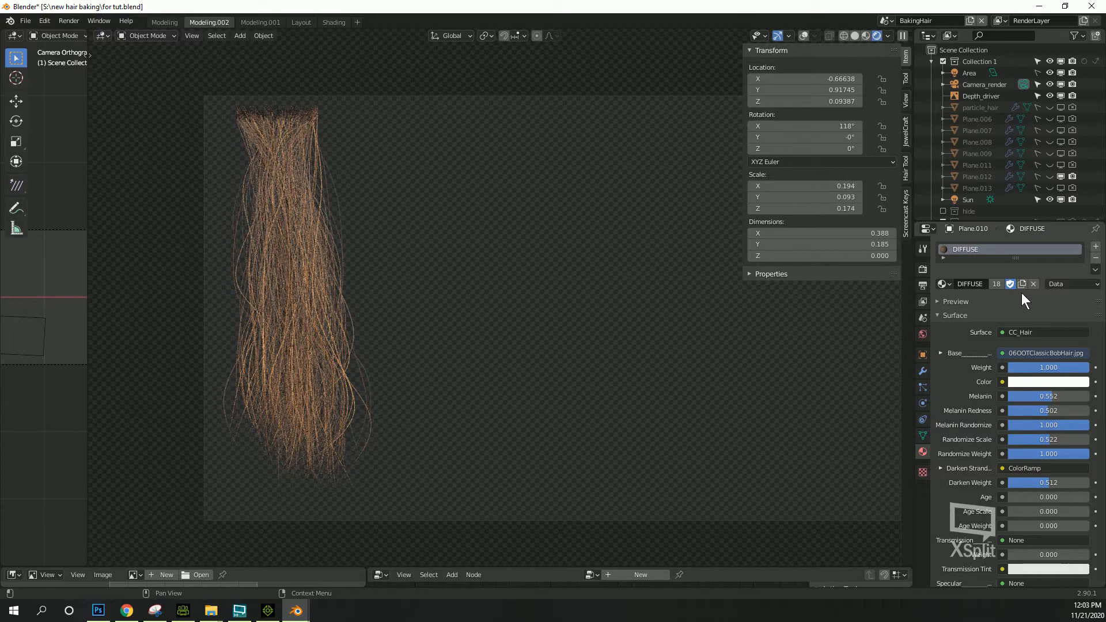
# - Set the render amount of the hair particle system's interpolated children to 100 and save the file
pyautogui.click(922, 385)
pyautogui.scroll(-12, 945, 419)
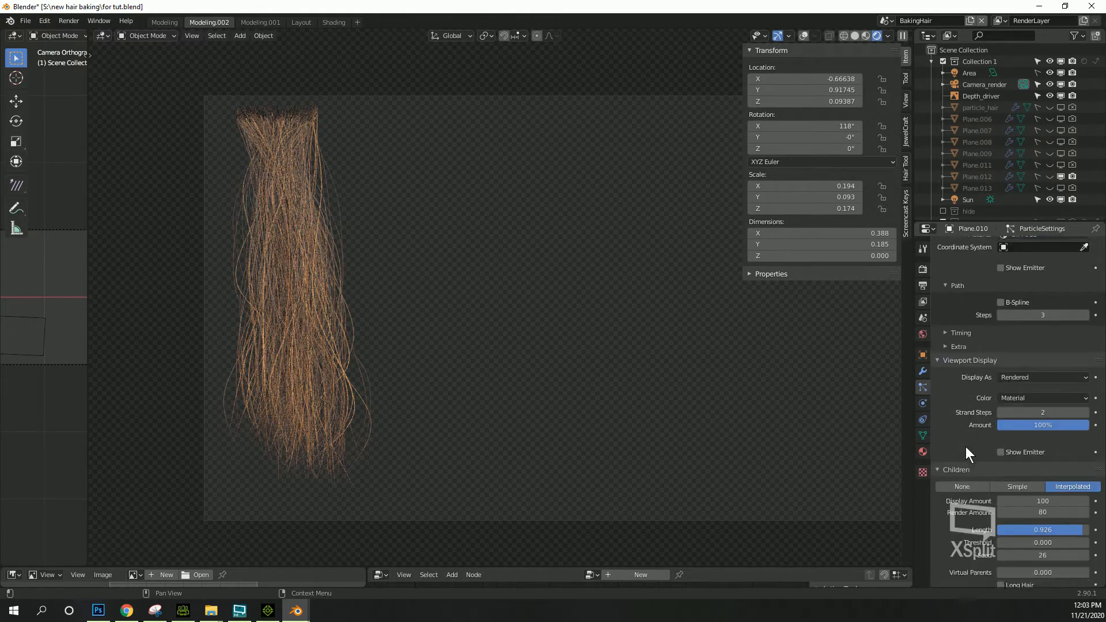
pyautogui.scroll(-3, 967, 455)
pyautogui.click(1040, 363)
pyautogui.click(1043, 375)
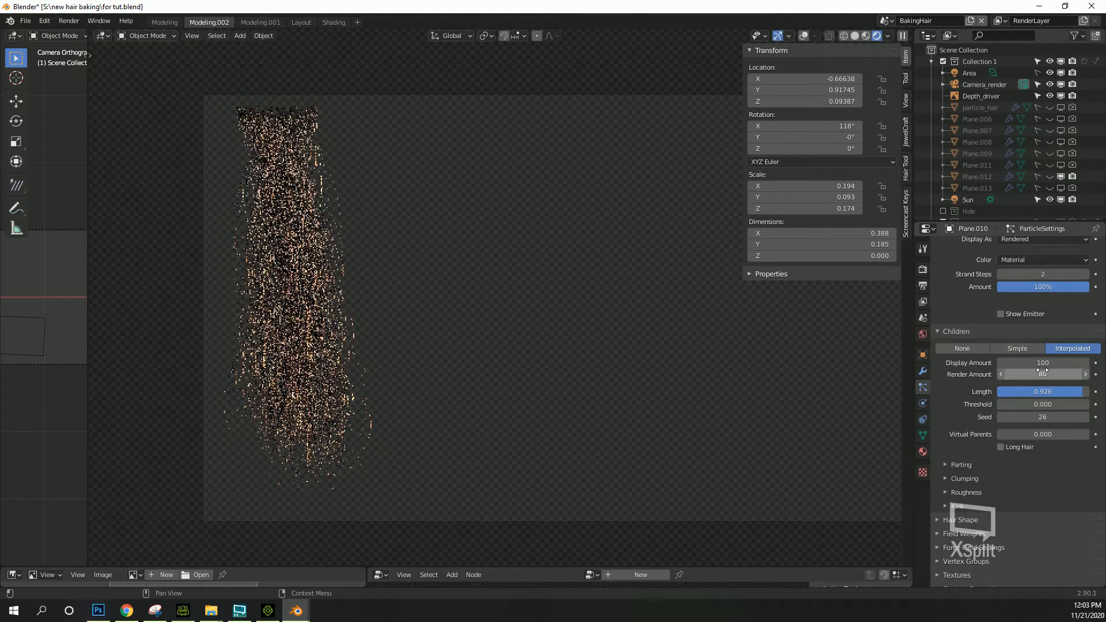
pyautogui.write('100')
pyautogui.press('Return')
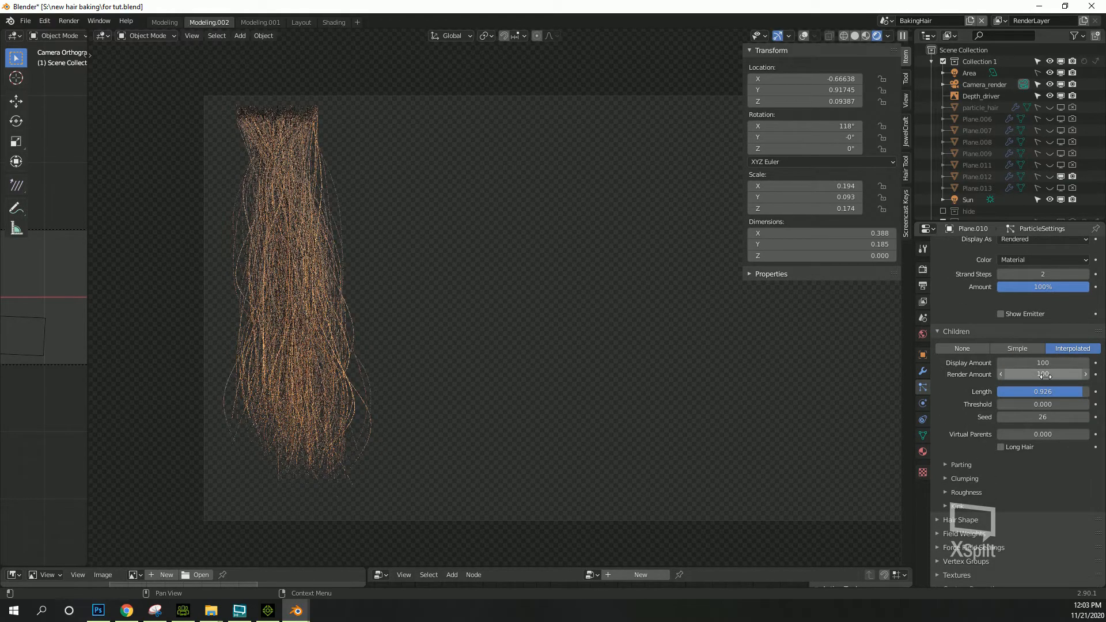
pyautogui.click(26, 21)
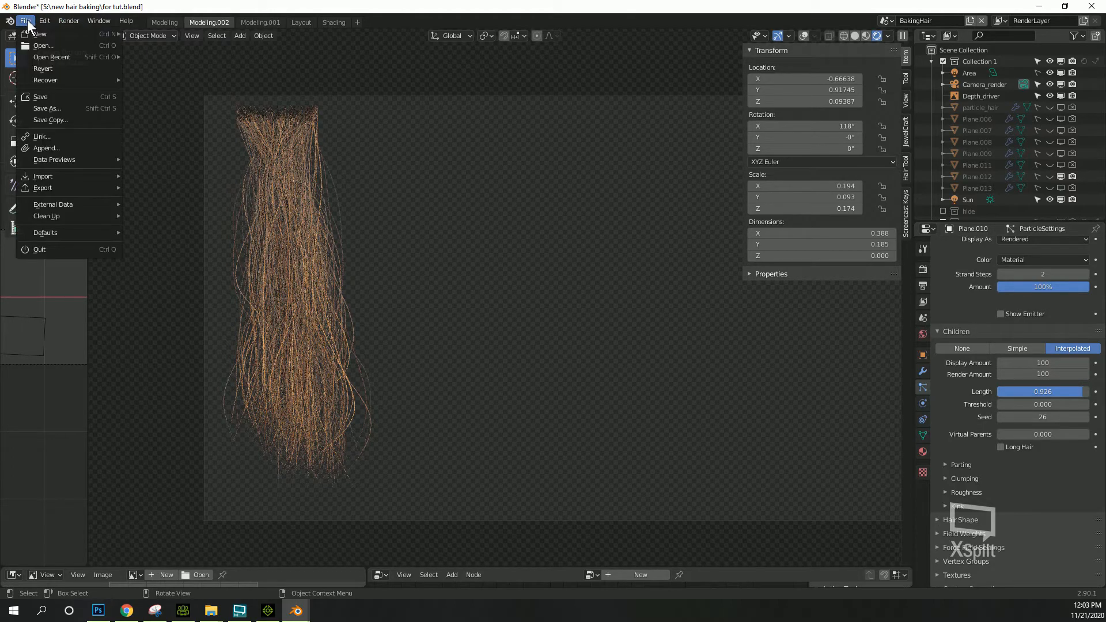
pyautogui.click(57, 96)
# - Set both the display amount and the render amount of the hair's children to 200
pyautogui.click(1055, 363)
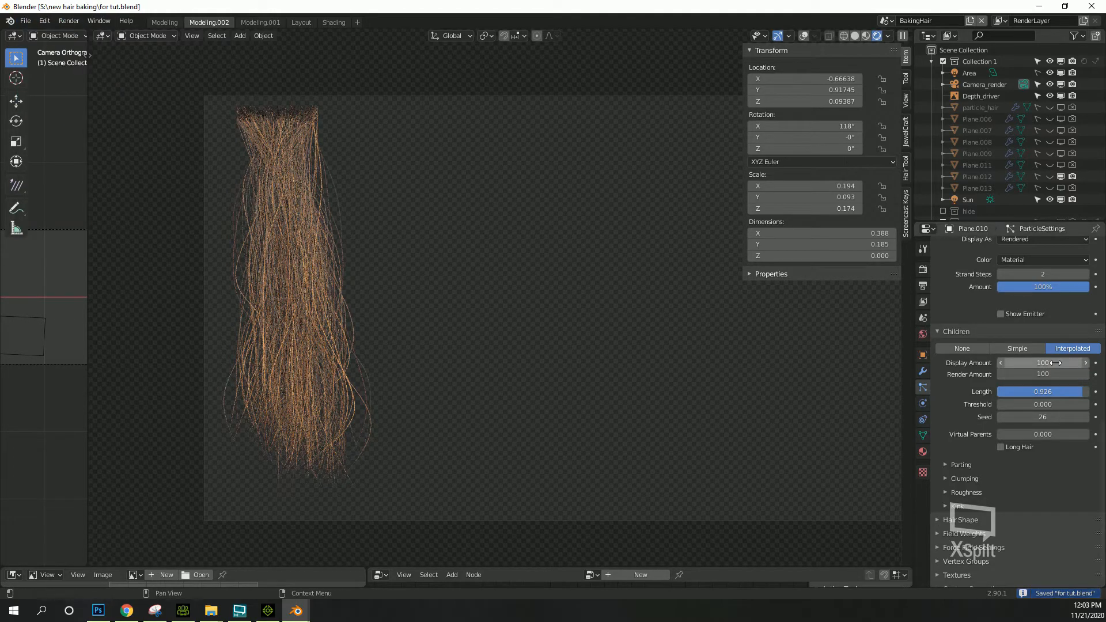
pyautogui.press('Return')
pyautogui.doubleClick(1048, 374)
pyautogui.write('200')
pyautogui.press('Return')
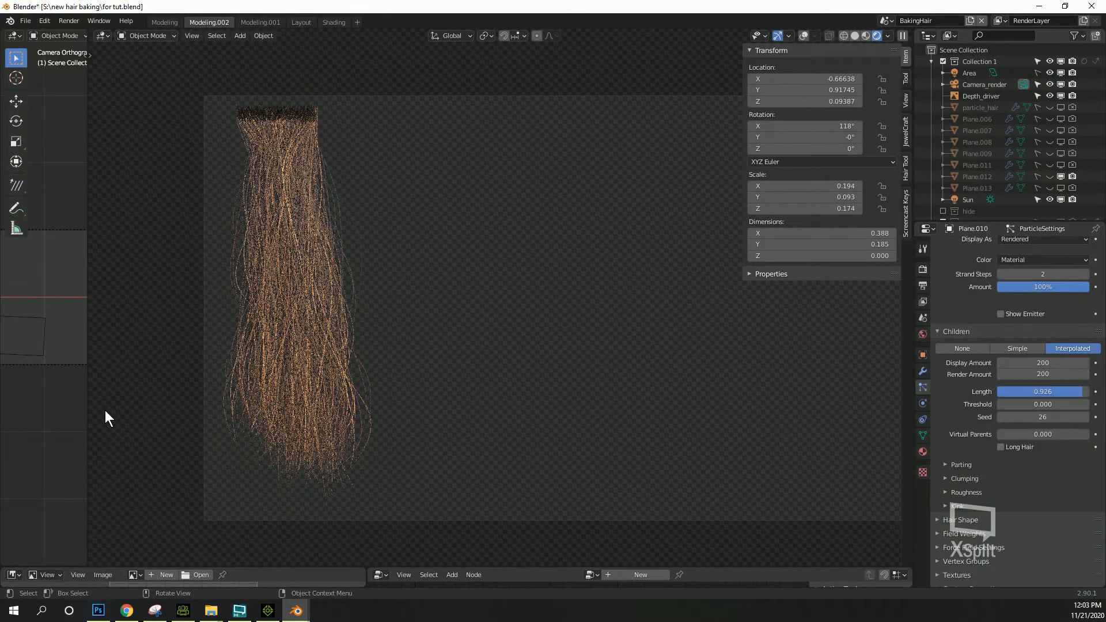
# - Paste a copy of the hair plane in the camera view and move it about 0.769 along X beside the original
pyautogui.moveTo(88, 225); pyautogui.dragTo(331, 225)
pyautogui.moveTo(115, 253); pyautogui.dragTo(110, 275, button='middle')
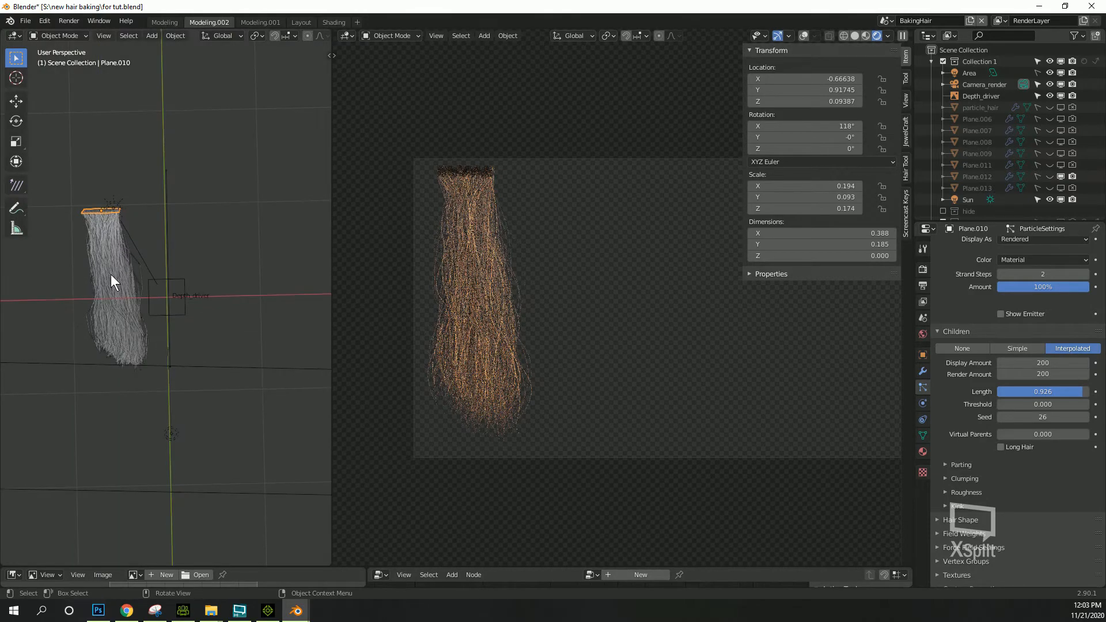
pyautogui.press('KP_0')
pyautogui.hotkey('ctrl', 'v')
pyautogui.press('g')
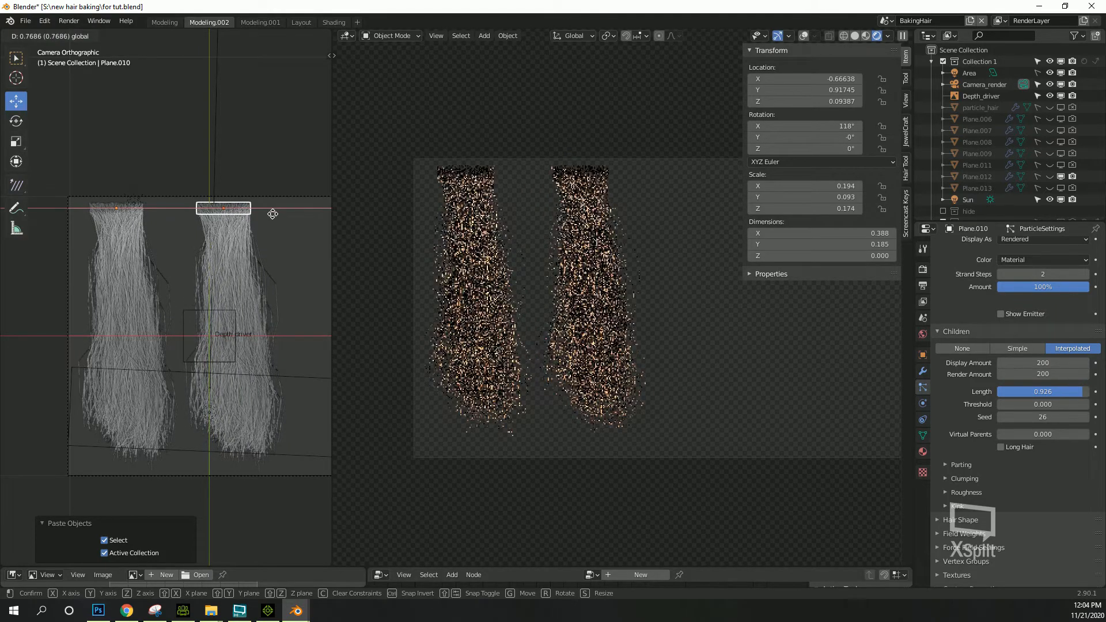
pyautogui.click(273, 213)
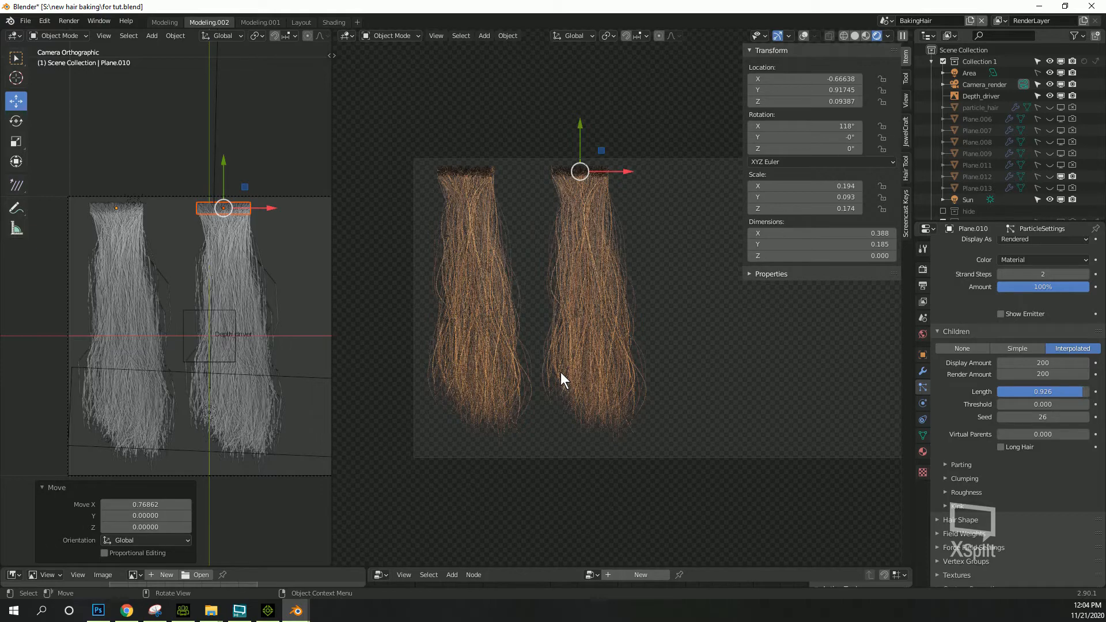
# - Select the copied hair plane and set its children's roughness to Random 1.190 and Uniform 5.366
pyautogui.scroll(1, 572, 271)
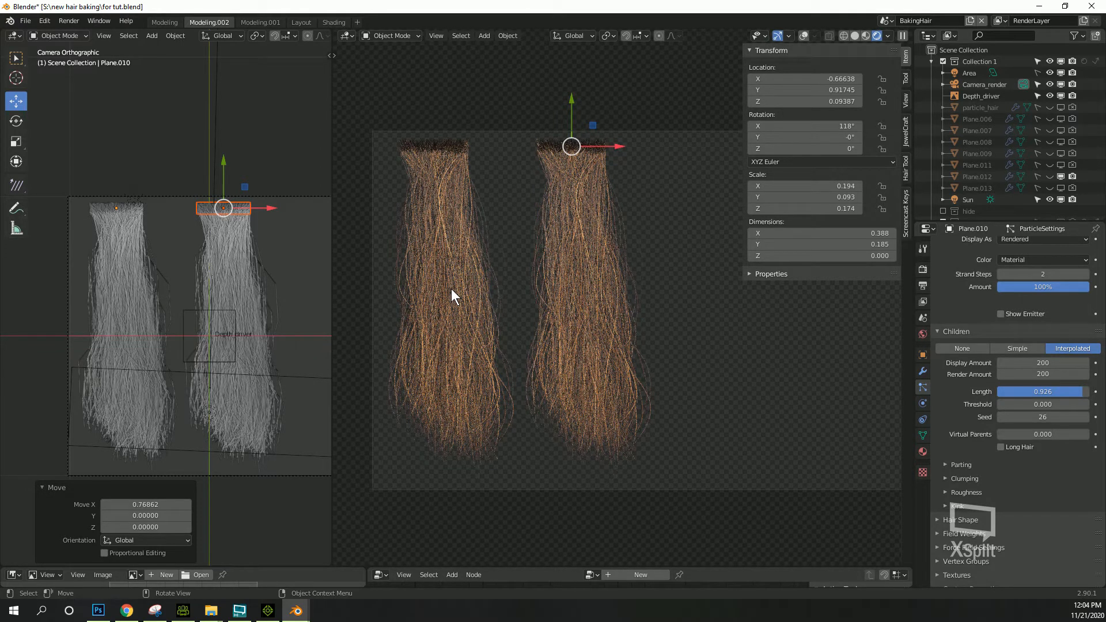
pyautogui.scroll(10, 1003, 424)
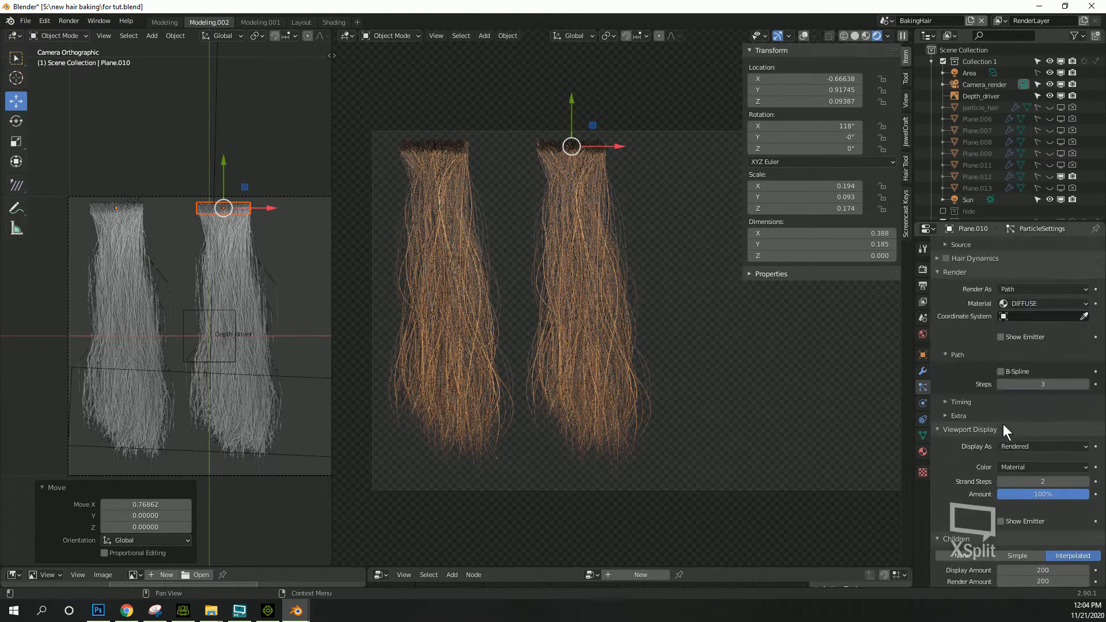
pyautogui.scroll(-10, 965, 421)
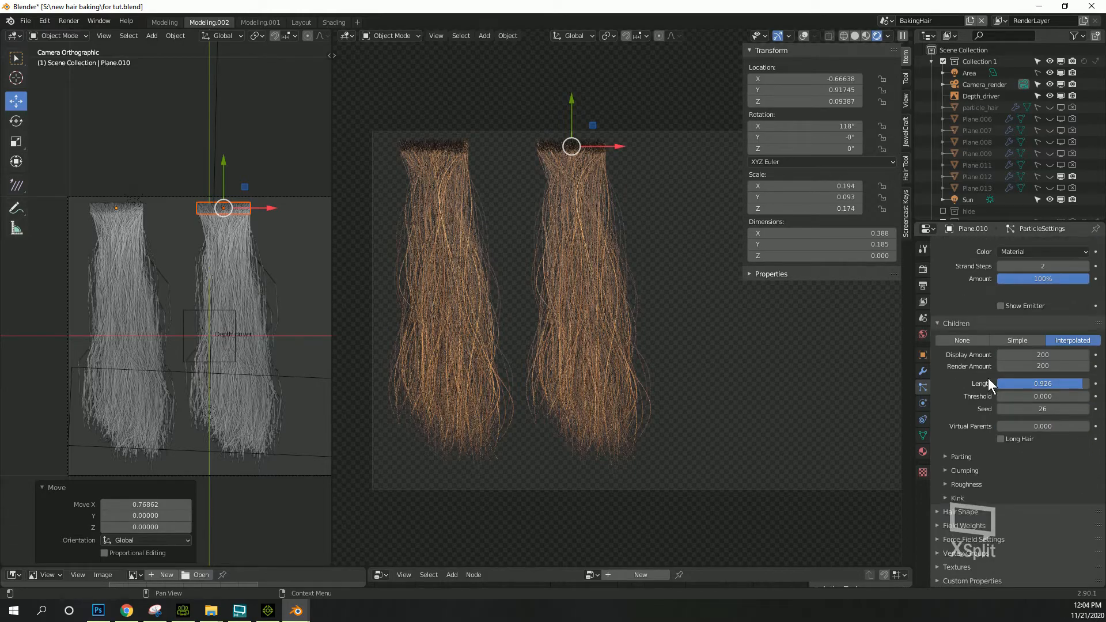
pyautogui.moveTo(1080, 458); pyautogui.dragTo(1054, 457)
pyautogui.click(575, 150)
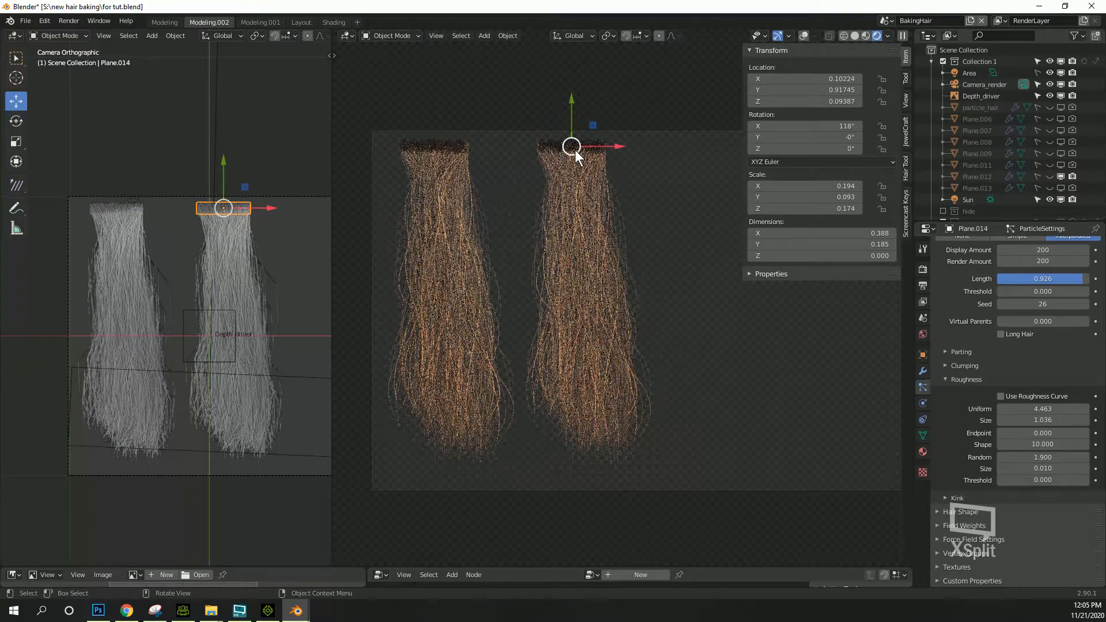
pyautogui.moveTo(1051, 221); pyautogui.dragTo(1052, 334)
pyautogui.scroll(-5, 1040, 485)
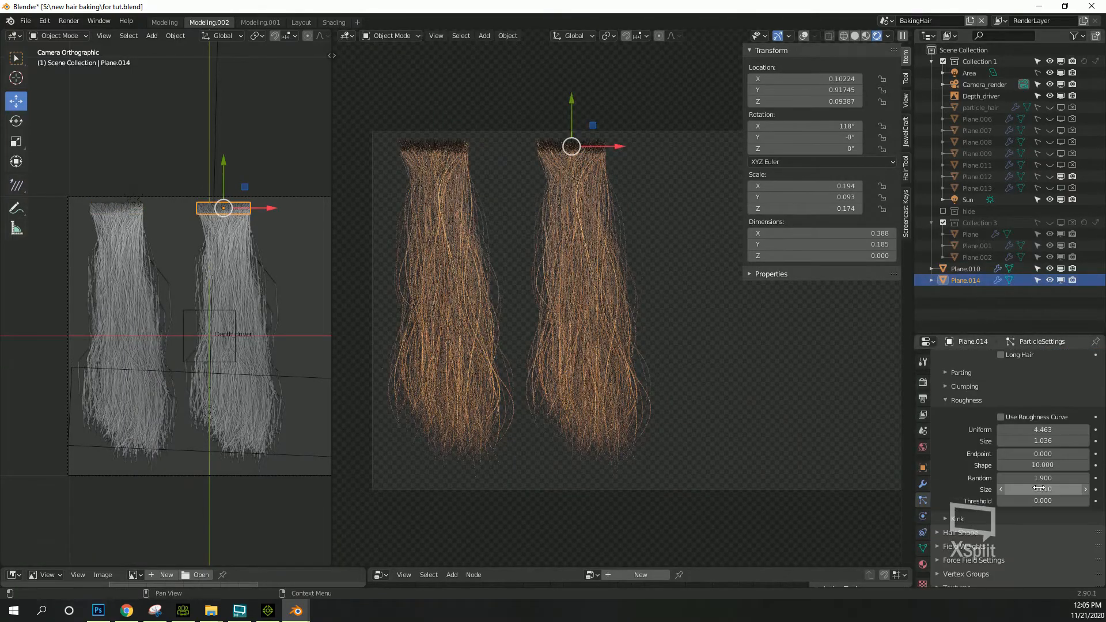
pyautogui.moveTo(1052, 457); pyautogui.dragTo(997, 482)
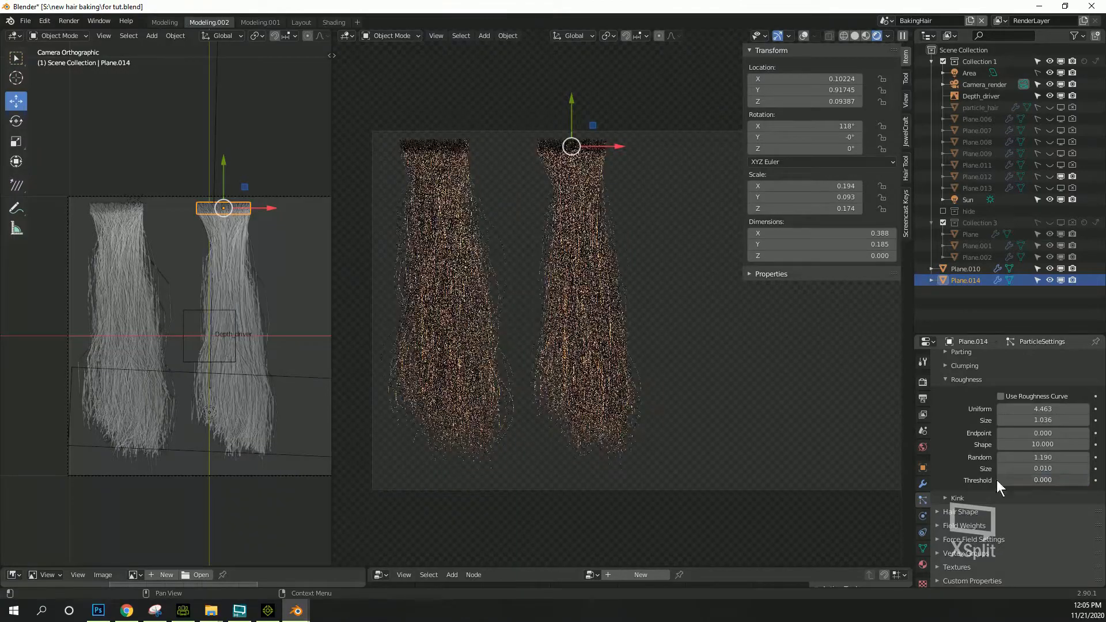
pyautogui.moveTo(1037, 409); pyautogui.dragTo(1066, 409)
# - Switch the copied hair plane Plane.014 to Particle Edit mode
pyautogui.click(393, 36)
pyautogui.click(384, 123)
pyautogui.moveTo(236, 302); pyautogui.dragTo(245, 248, button='middle')
pyautogui.scroll(3, 245, 247)
pyautogui.click(905, 56)
pyautogui.click(906, 78)
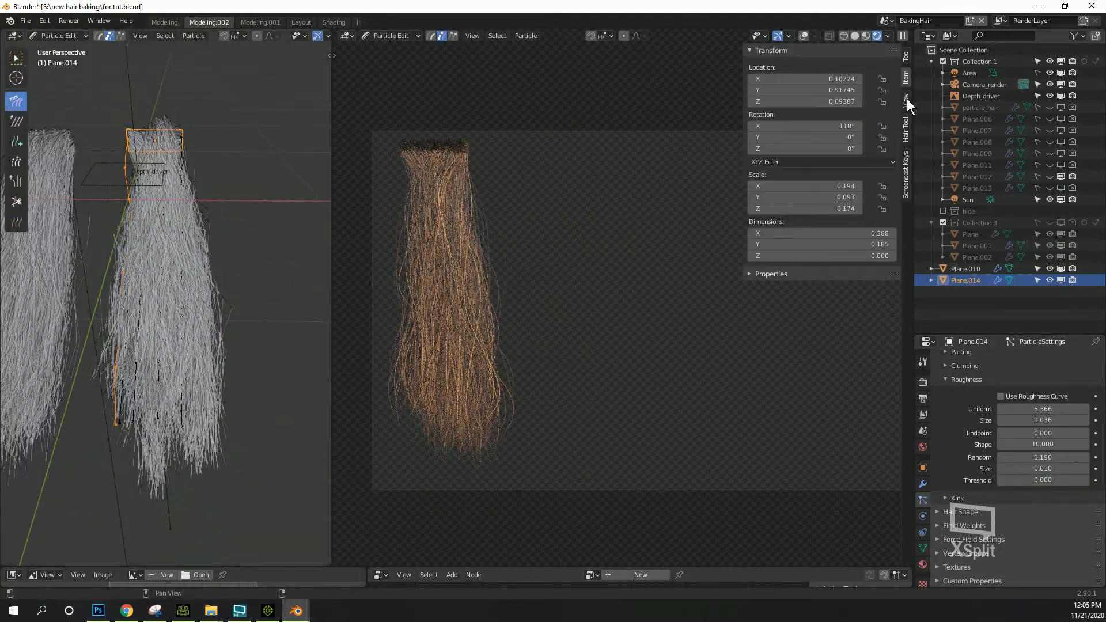
# - Turn off the child hair display for Plane.014 so only its guide strands remain, and widen the editing viewport
pyautogui.click(906, 99)
pyautogui.click(907, 127)
pyautogui.moveTo(158, 164); pyautogui.dragTo(199, 186, button='middle')
pyautogui.click(906, 56)
pyautogui.click(774, 153)
pyautogui.click(755, 299)
pyautogui.click(811, 271)
pyautogui.click(772, 288)
pyautogui.scroll(-3, 286, 413)
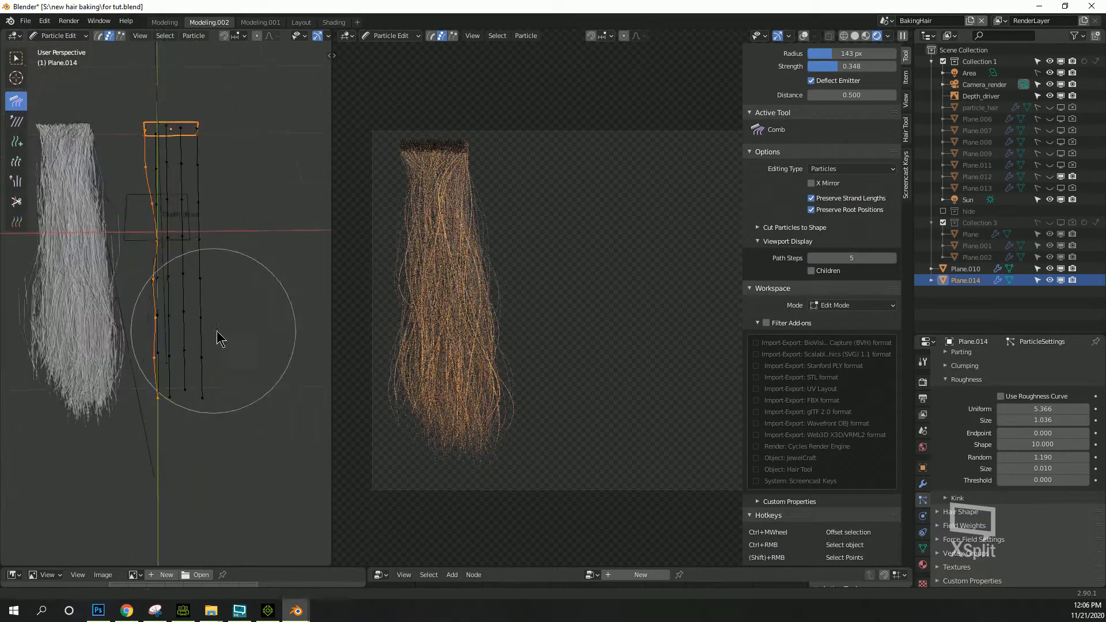
pyautogui.moveTo(331, 314)
pyautogui.mouseDown()
pyautogui.moveTo(720, 314)
pyautogui.moveTo(682, 314)
pyautogui.mouseUp()
pyautogui.moveTo(420, 291); pyautogui.dragTo(416, 308, button='middle')
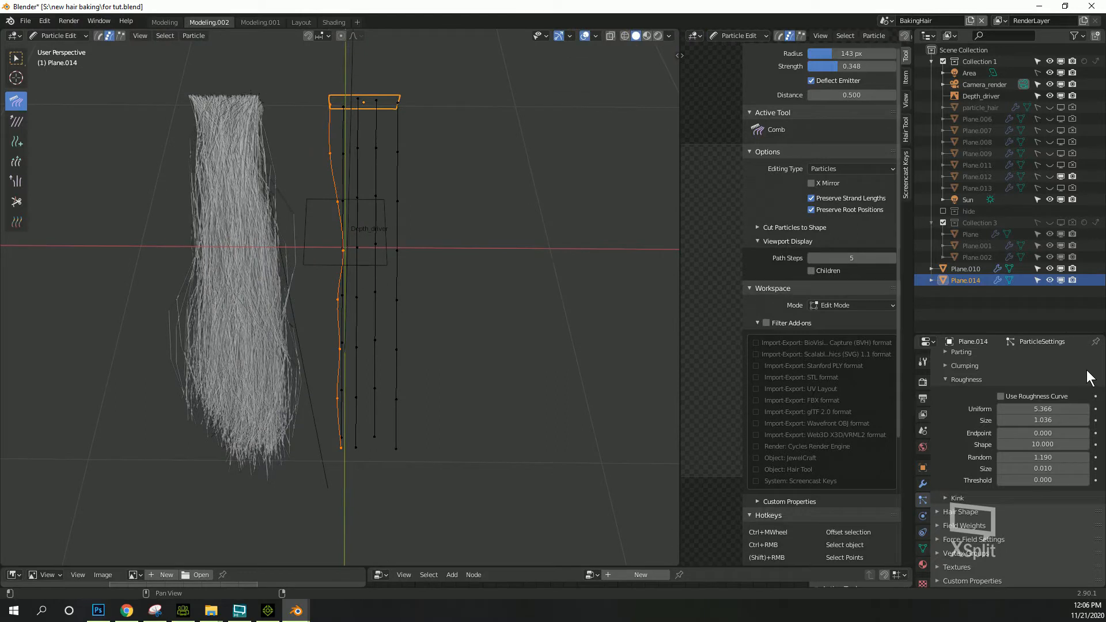
# - Set the Comb brush to a 106 px radius and 0.422 strength, and comb the leftmost guide strand into a wave
pyautogui.click(923, 362)
pyautogui.moveTo(1023, 385); pyautogui.dragTo(1042, 397)
pyautogui.moveTo(352, 245); pyautogui.dragTo(327, 267)
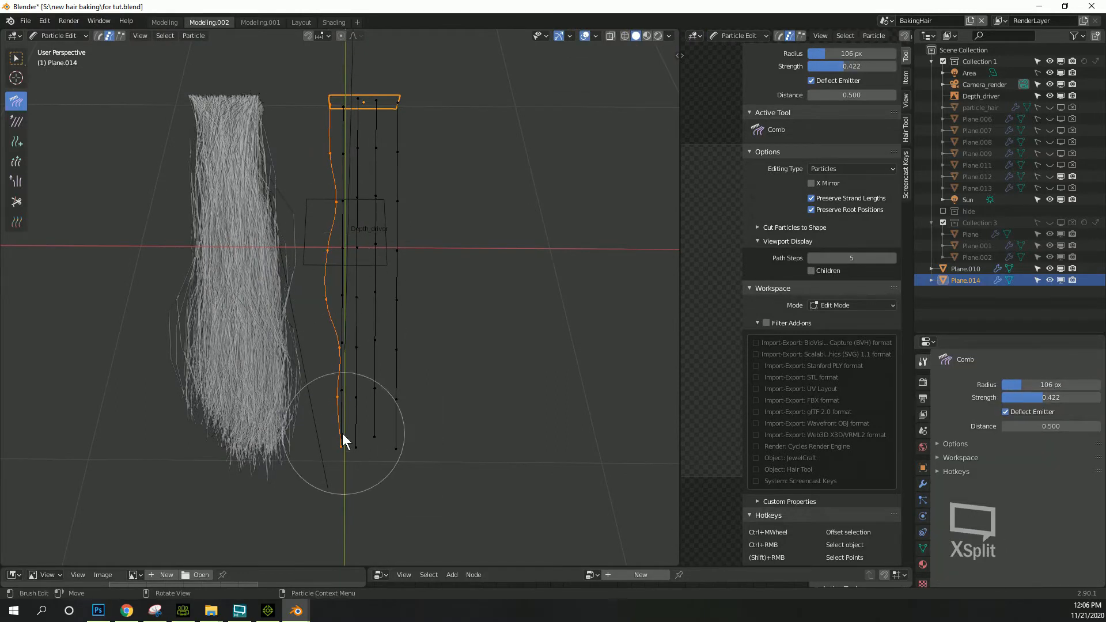
pyautogui.moveTo(343, 433); pyautogui.dragTo(317, 435)
# - Select only the rightmost guide strand and comb it into a wave with its tip swept outward
pyautogui.hotkey('alt', 'a')
pyautogui.click(905, 173)
pyautogui.click(758, 50)
pyautogui.hotkey('alt', 'a')
pyautogui.press('l')
pyautogui.moveTo(396, 451); pyautogui.dragTo(427, 437)
pyautogui.moveTo(398, 296); pyautogui.dragTo(409, 217)
pyautogui.click(905, 76)
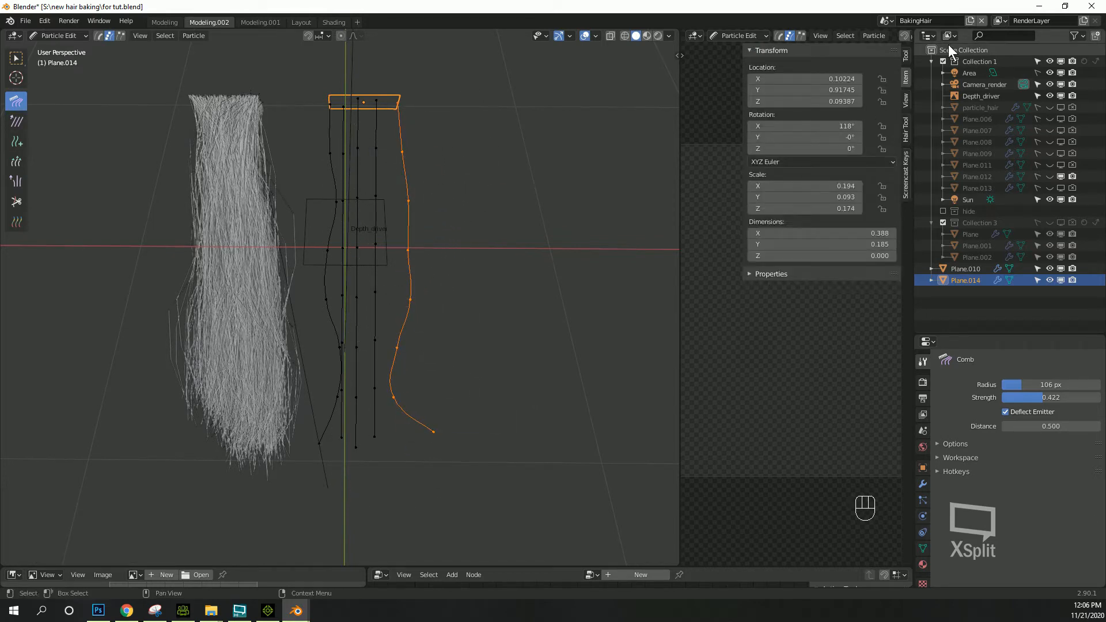
# - Select the guide strand beside the rightmost one and comb it into an S-shaped wave
pyautogui.click(905, 55)
pyautogui.hotkey('alt', 'a')
pyautogui.press('l')
pyautogui.moveTo(371, 199); pyautogui.dragTo(389, 424)
pyautogui.moveTo(393, 278); pyautogui.dragTo(503, 282)
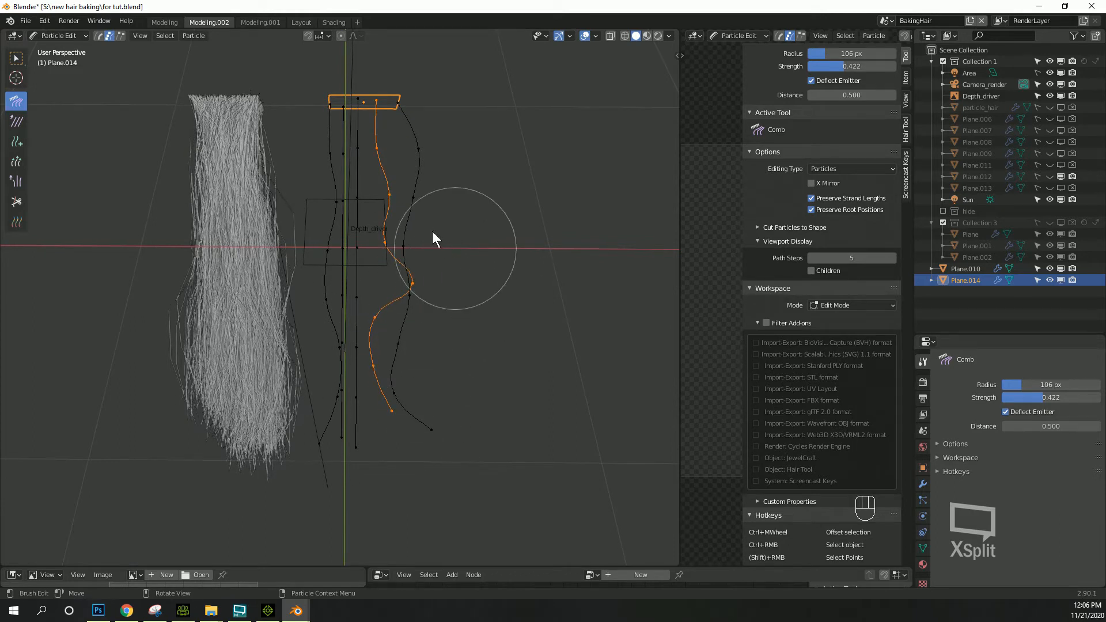
# - Select the two remaining inner guide strands one at a time and comb each into a wave
pyautogui.hotkey('alt', 'a')
pyautogui.press('l')
pyautogui.moveTo(341, 296)
pyautogui.mouseDown()
pyautogui.moveTo(369, 224)
pyautogui.moveTo(339, 423)
pyautogui.mouseUp()
pyautogui.hotkey('alt', 'a')
pyautogui.press('l')
pyautogui.moveTo(344, 299)
pyautogui.mouseDown()
pyautogui.moveTo(357, 294)
pyautogui.moveTo(358, 167)
pyautogui.moveTo(368, 387)
pyautogui.moveTo(409, 365)
pyautogui.moveTo(376, 369)
pyautogui.moveTo(387, 362)
pyautogui.mouseUp()
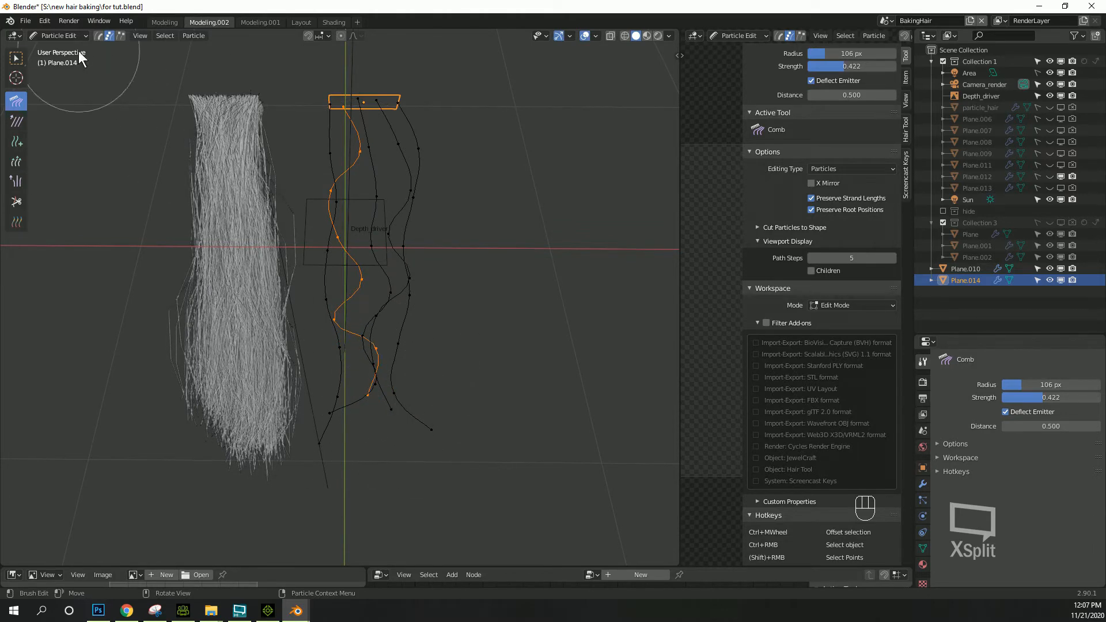
# - Show the child hairs in Particle Edit mode again
pyautogui.click(766, 150)
pyautogui.click(766, 150)
pyautogui.click(905, 78)
pyautogui.click(907, 57)
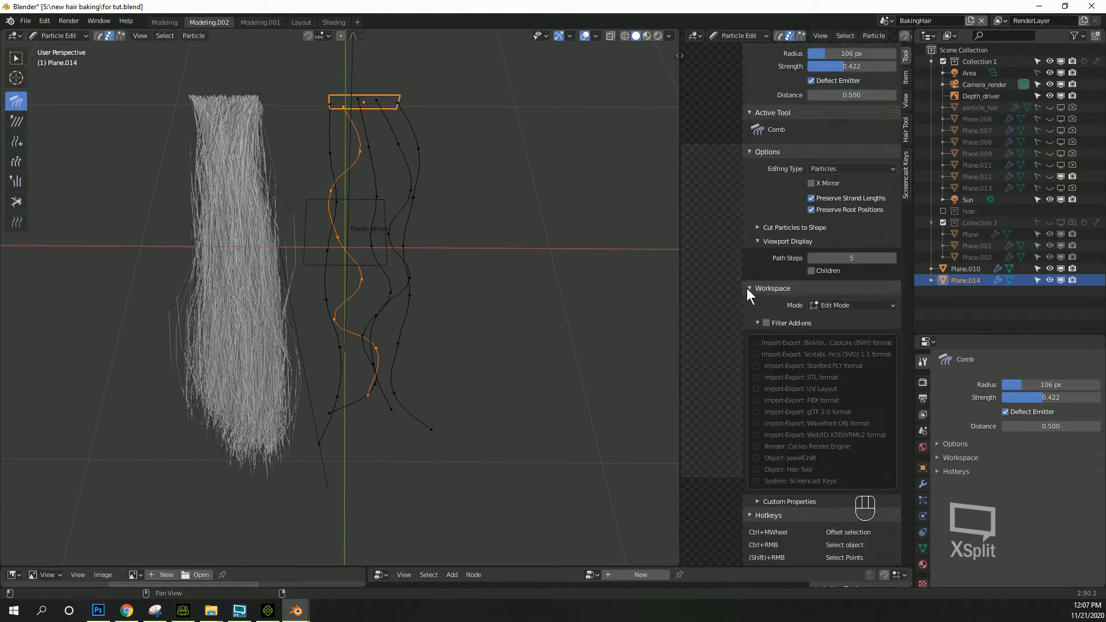
pyautogui.moveTo(747, 288); pyautogui.dragTo(749, 302)
pyautogui.click(812, 270)
# - Comb the upper part of the selected guide strand outward to the left with the children displayed
pyautogui.moveTo(483, 191); pyautogui.dragTo(499, 227, button='middle')
pyautogui.moveTo(376, 144)
pyautogui.mouseDown()
pyautogui.moveTo(340, 167)
pyautogui.moveTo(345, 184)
pyautogui.moveTo(306, 194)
pyautogui.mouseUp()
pyautogui.hotkey('alt', 'a')
pyautogui.press('l')
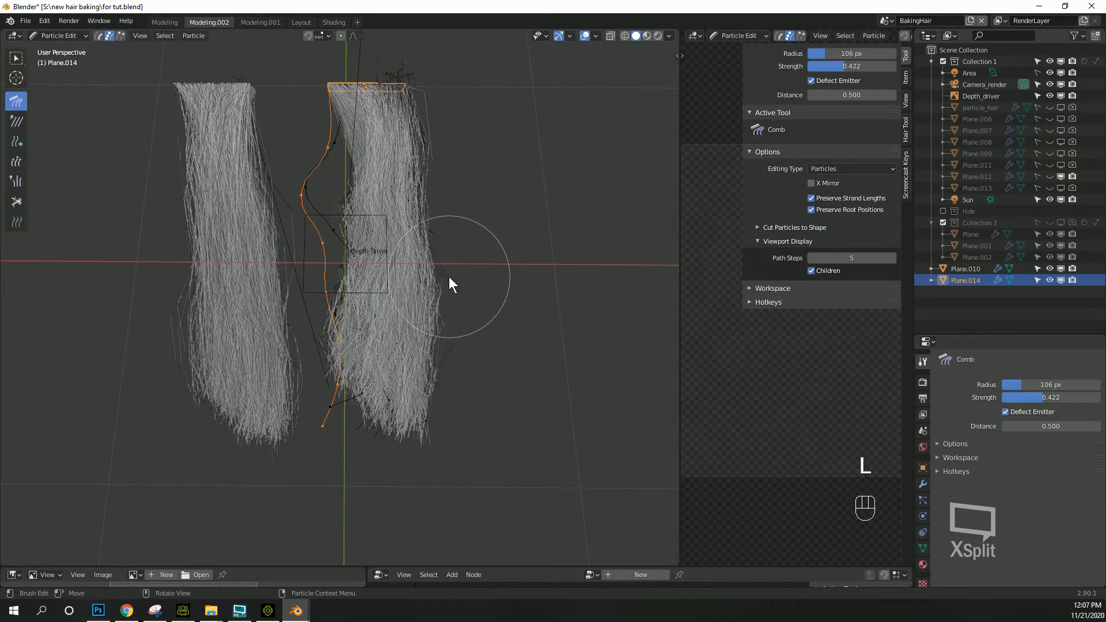
# - Hide the children, select another guide strand, comb its upper part inward, and show the children again
pyautogui.hotkey('alt', 'a')
pyautogui.click(812, 271)
pyautogui.press('l')
pyautogui.moveTo(390, 187); pyautogui.dragTo(358, 189)
pyautogui.click(812, 271)
# - Select another guide strand of Plane.014 and comb the clump's lower section and tips toward the right
pyautogui.moveTo(519, 242); pyautogui.dragTo(472, 251, button='middle')
pyautogui.hotkey('alt', 'a')
pyautogui.press('l')
pyautogui.moveTo(353, 347); pyautogui.dragTo(465, 466)
pyautogui.moveTo(296, 182)
pyautogui.mouseDown()
pyautogui.moveTo(325, 195)
pyautogui.moveTo(381, 432)
pyautogui.mouseUp()
# - Return Plane.014 to Object Mode and frame the combed clump in the Modeling workspace's camera views
pyautogui.click(73, 37)
pyautogui.click(72, 50)
pyautogui.click(165, 22)
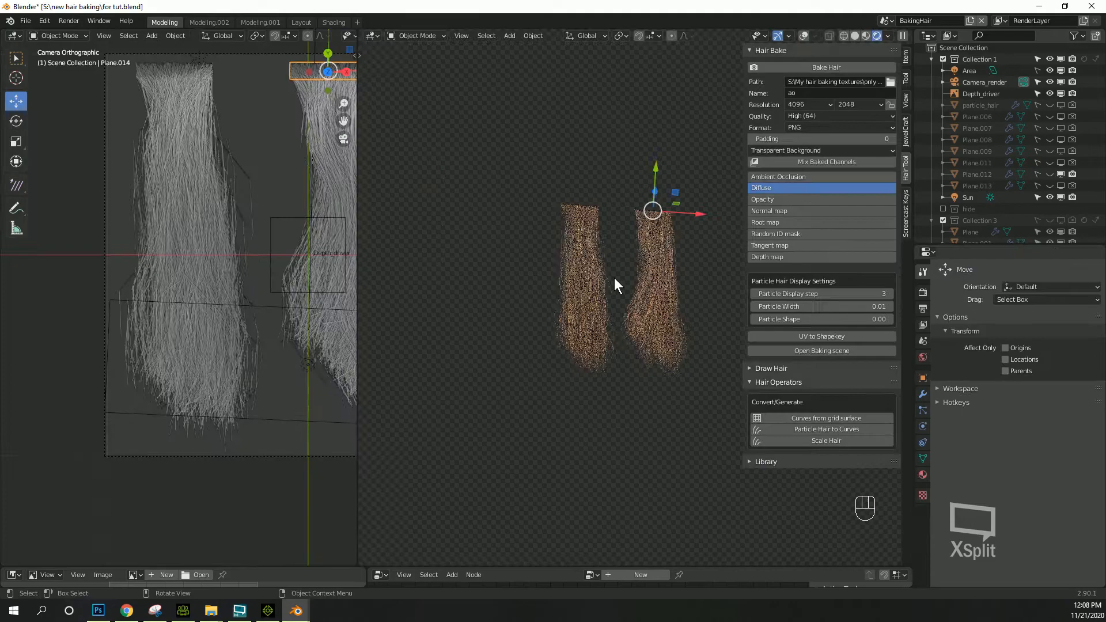
pyautogui.press('KP_0')
pyautogui.scroll(4, 461, 341)
pyautogui.keyDown('shift'); pyautogui.moveTo(475, 338); pyautogui.dragTo(584, 337, button='middle'); pyautogui.keyUp('shift')
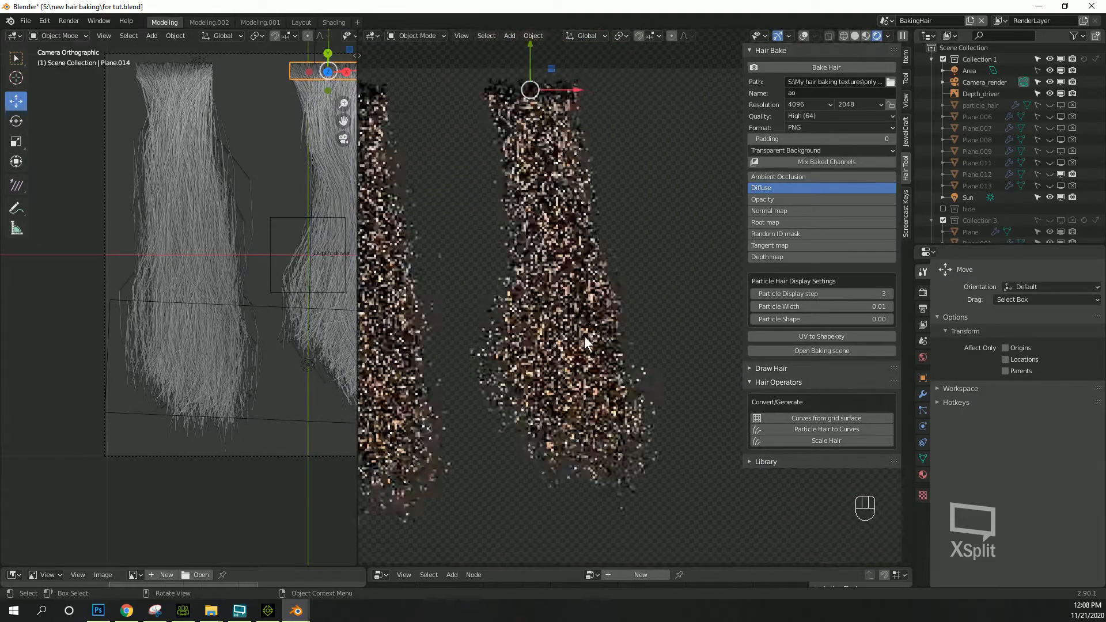
pyautogui.scroll(-2, 277, 297)
pyautogui.keyDown('shift'); pyautogui.moveTo(276, 296); pyautogui.dragTo(195, 291, button='middle'); pyautogui.keyUp('shift')
pyautogui.scroll(2, 219, 196)
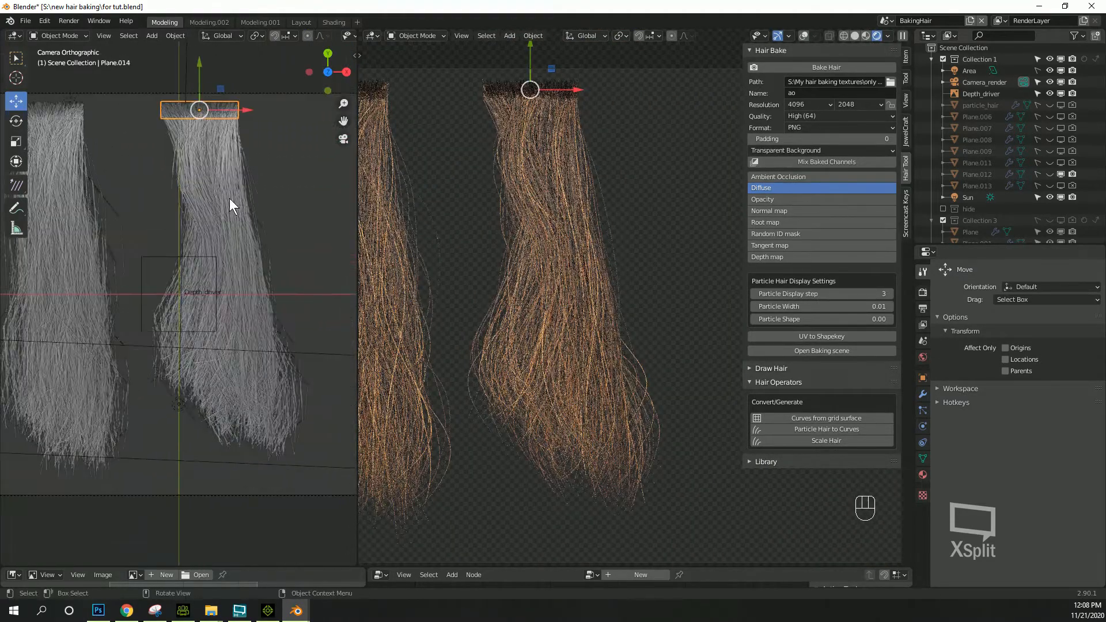
# - Set Plane.014's children roughness to Uniform Size 8.852, Random 4.773 and Random Size 1.310
pyautogui.click(922, 410)
pyautogui.scroll(-10, 982, 381)
pyautogui.scroll(-7, 1025, 448)
pyautogui.moveTo(1046, 418); pyautogui.dragTo(1091, 428)
pyautogui.moveTo(1043, 393); pyautogui.dragTo(1066, 380)
pyautogui.moveTo(1031, 417); pyautogui.dragTo(1006, 431)
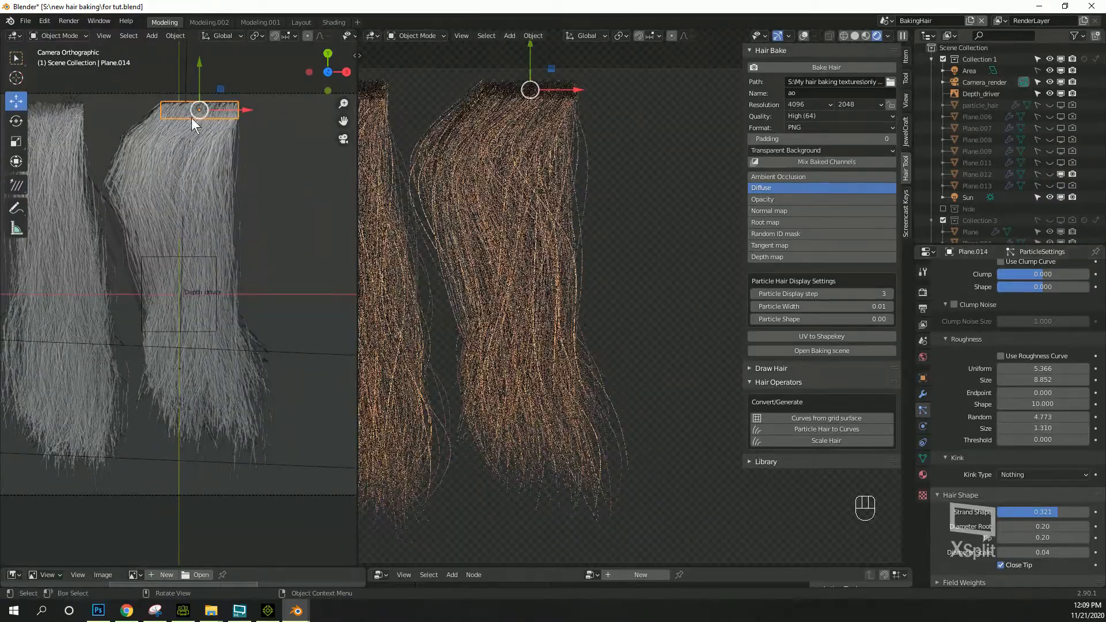
# - Select only the second hair clump, Plane.014, and move it farther along X from the first clump
pyautogui.keyDown('shift'); pyautogui.moveTo(561, 285); pyautogui.dragTo(678, 294, button='middle'); pyautogui.keyUp('shift')
pyautogui.click(305, 22)
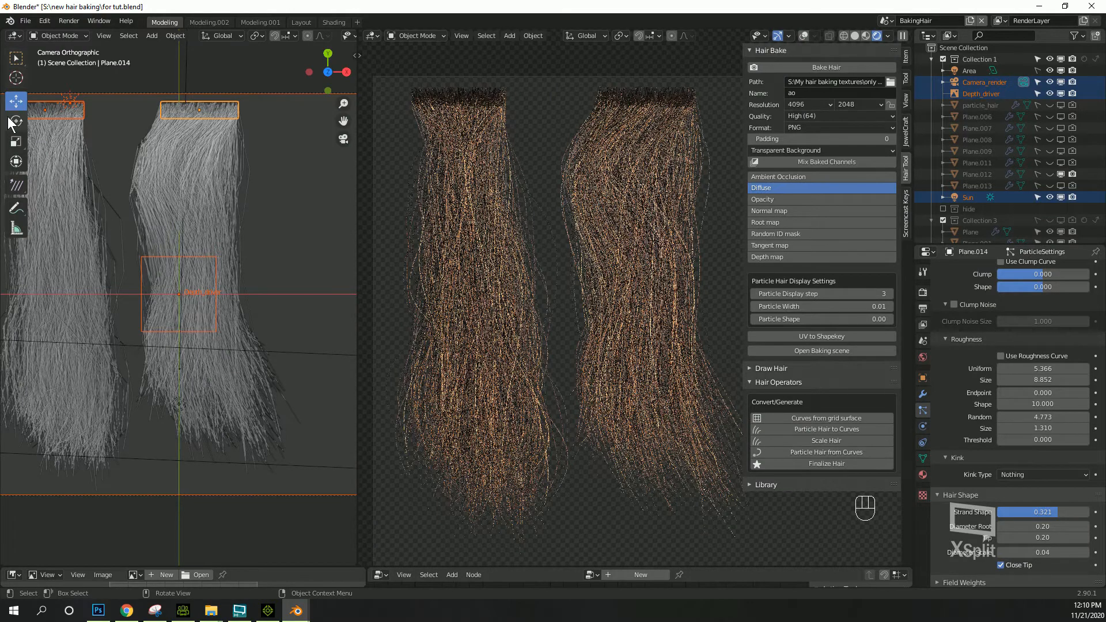
pyautogui.click(196, 119)
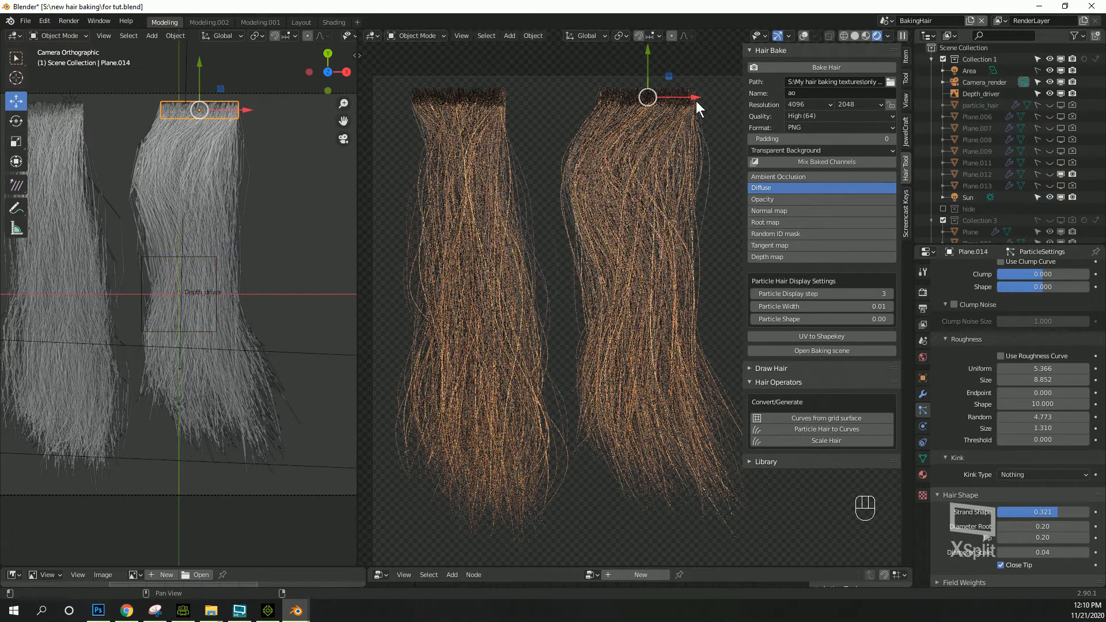
pyautogui.moveTo(695, 98); pyautogui.dragTo(719, 100)
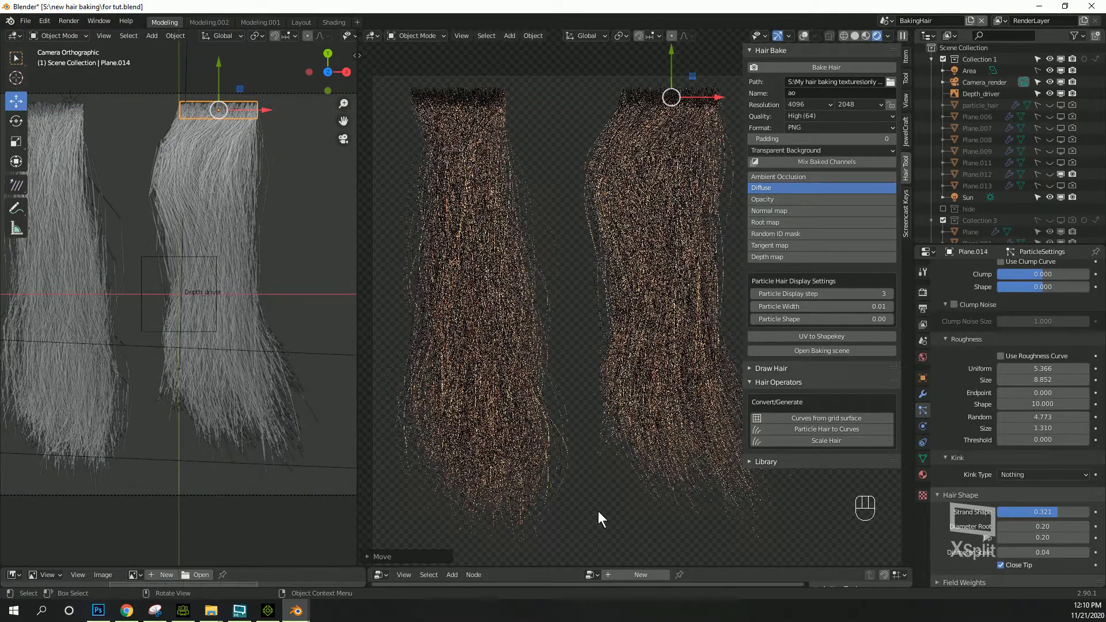
pyautogui.scroll(-4, 599, 233)
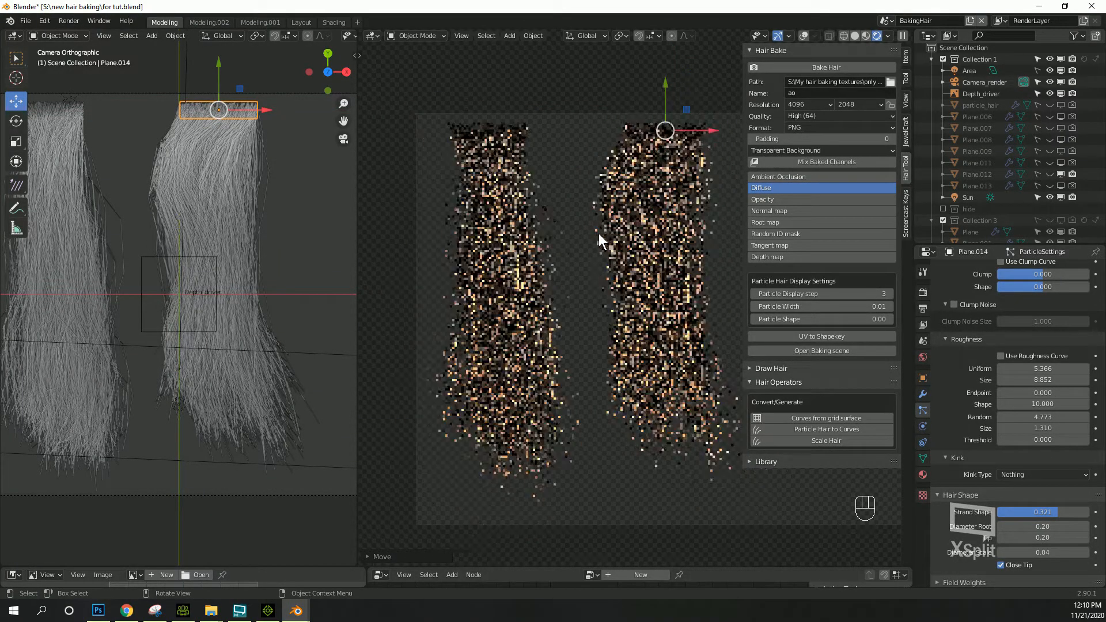
pyautogui.keyDown('shift'); pyautogui.moveTo(540, 291); pyautogui.dragTo(440, 252, button='middle'); pyautogui.keyUp('shift')
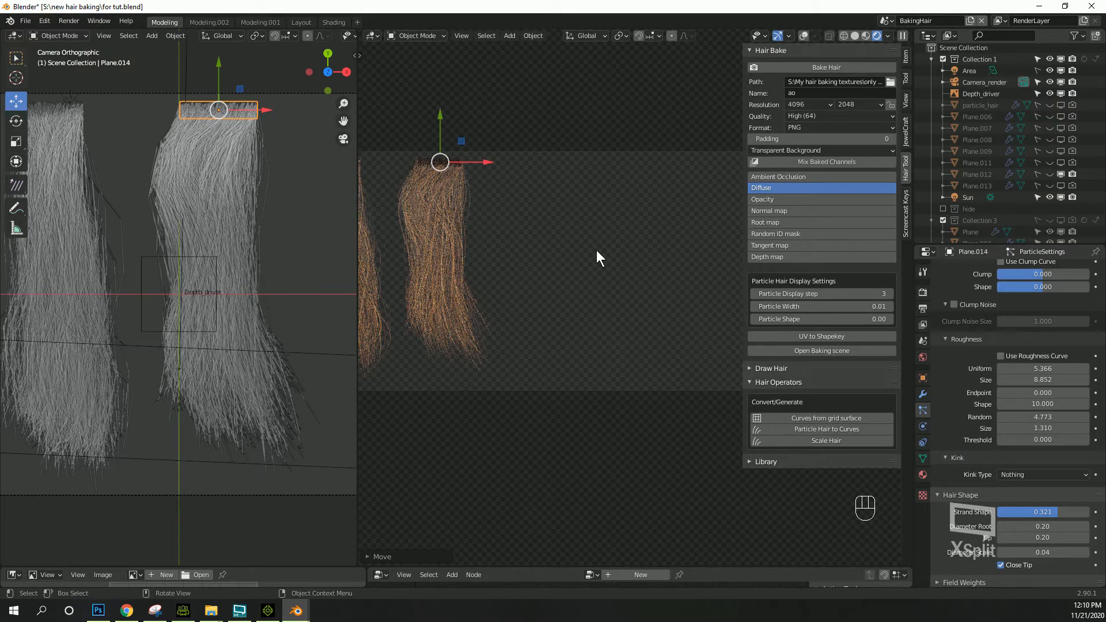
pyautogui.keyDown('shift'); pyautogui.moveTo(517, 291); pyautogui.dragTo(597, 306, button='middle'); pyautogui.keyUp('shift')
pyautogui.scroll(-1, 597, 306)
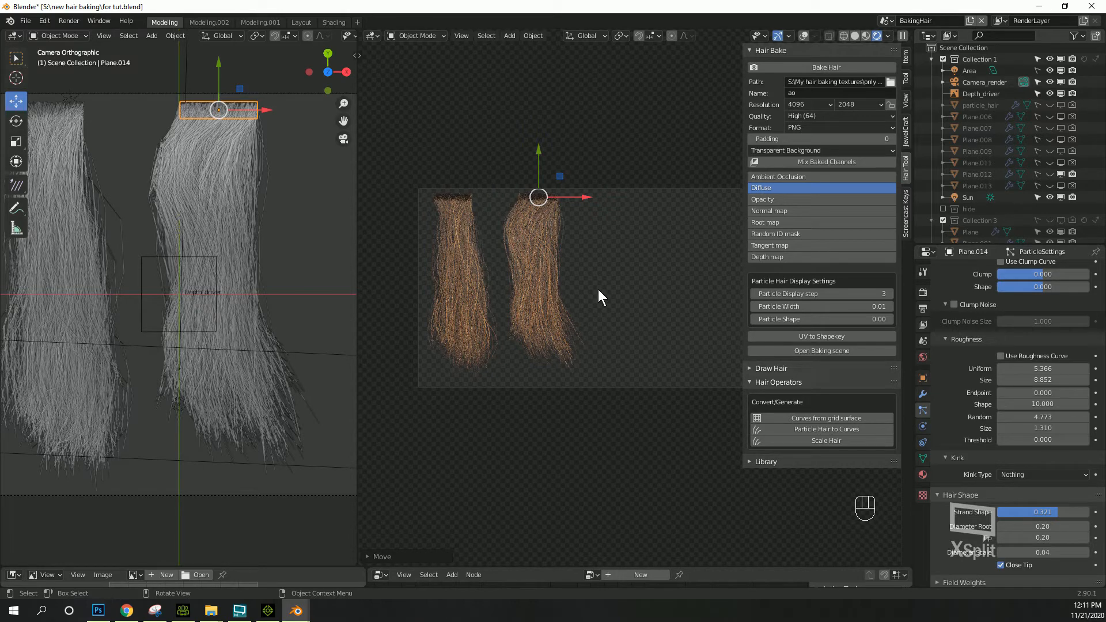
pyautogui.scroll(-1, 591, 285)
pyautogui.moveTo(613, 303)
pyautogui.keyDown('shift'); pyautogui.mouseDown(button='middle')
pyautogui.moveTo(591, 285)
pyautogui.moveTo(603, 296)
pyautogui.mouseUp(button='middle'); pyautogui.keyUp('shift')
pyautogui.scroll(2, 603, 296)
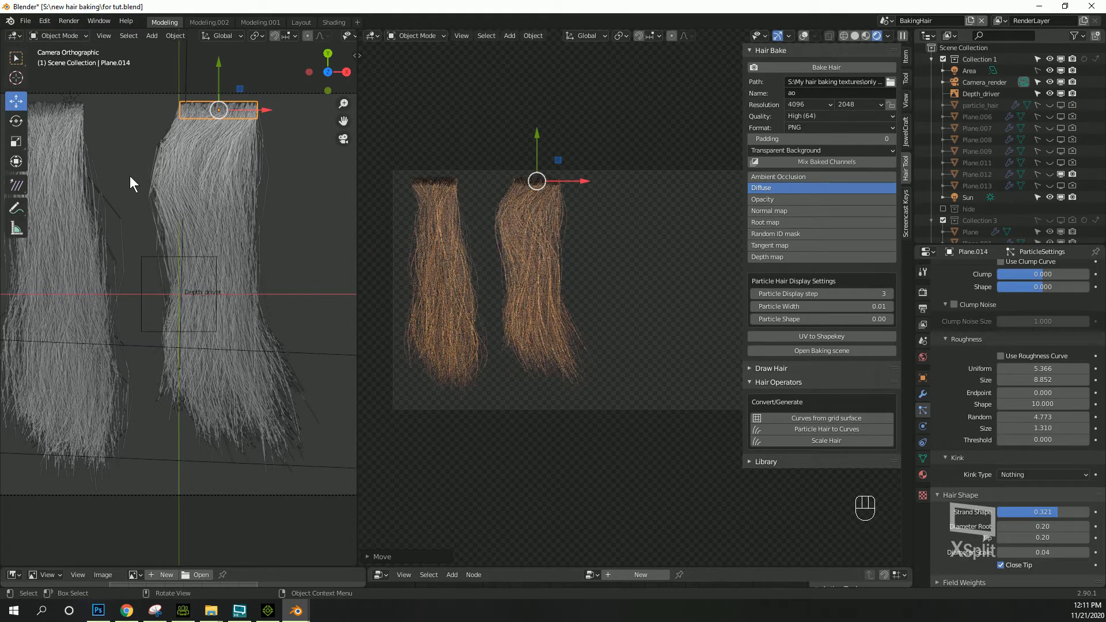
# - Paste a copy of the Plane.014 hair clump and move it along X to the right of the original
pyautogui.hotkey('ctrl', 'c')
pyautogui.hotkey('ctrl', 'v')
pyautogui.press('g')
pyautogui.click(680, 190)
pyautogui.scroll(10, 936, 331)
pyautogui.press('KP_0')
pyautogui.press('KP_0')
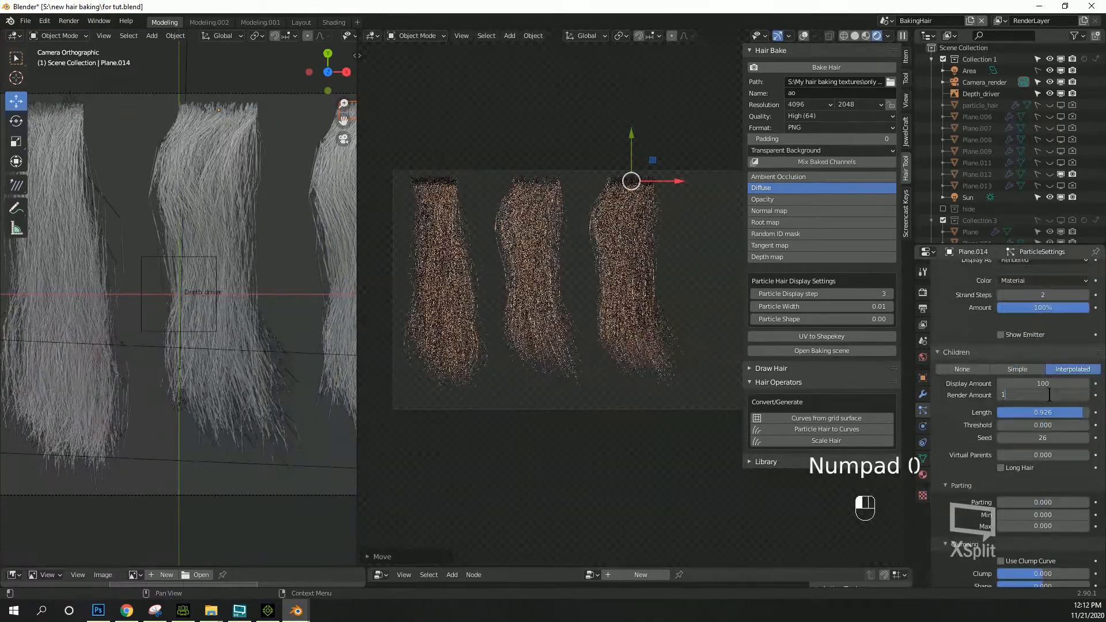
# - Set both the display and render amounts of Plane.014's children to 50
pyautogui.click(1042, 384)
pyautogui.write('50')
pyautogui.press('Return')
pyautogui.click(1042, 395)
pyautogui.write('50')
pyautogui.press('Return')
pyautogui.scroll(3, 666, 188)
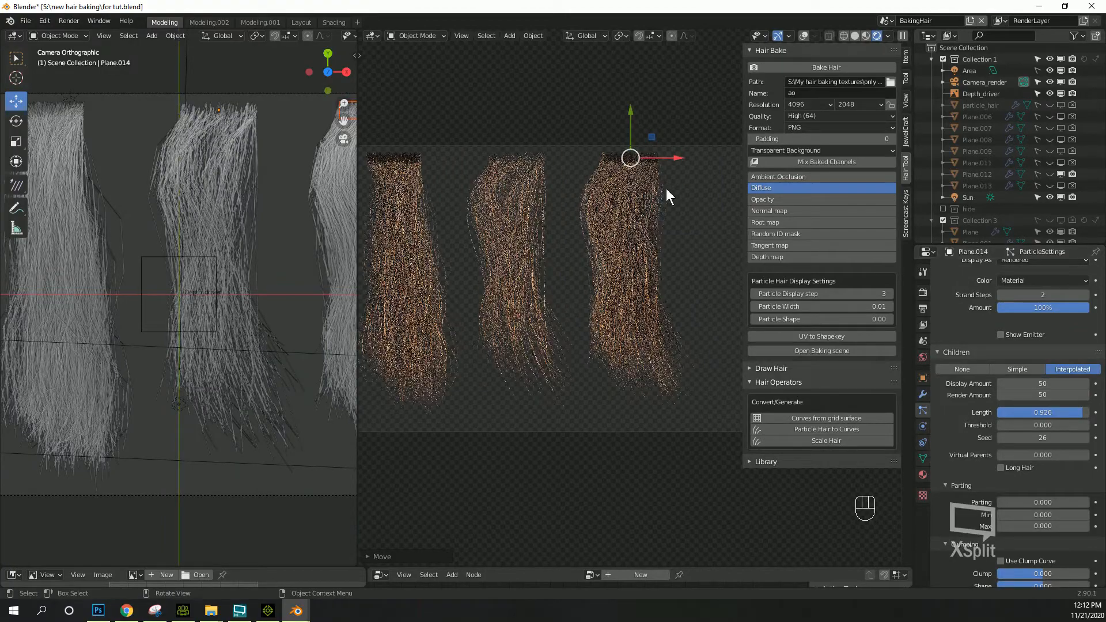
# - Reduce both the display and render amounts of Plane.014's children to 30
pyautogui.scroll(1, 643, 178)
pyautogui.keyDown('shift'); pyautogui.moveTo(644, 178); pyautogui.dragTo(583, 230, button='middle'); pyautogui.keyUp('shift')
pyautogui.click(1041, 383)
pyautogui.write('30')
pyautogui.press('Tab')
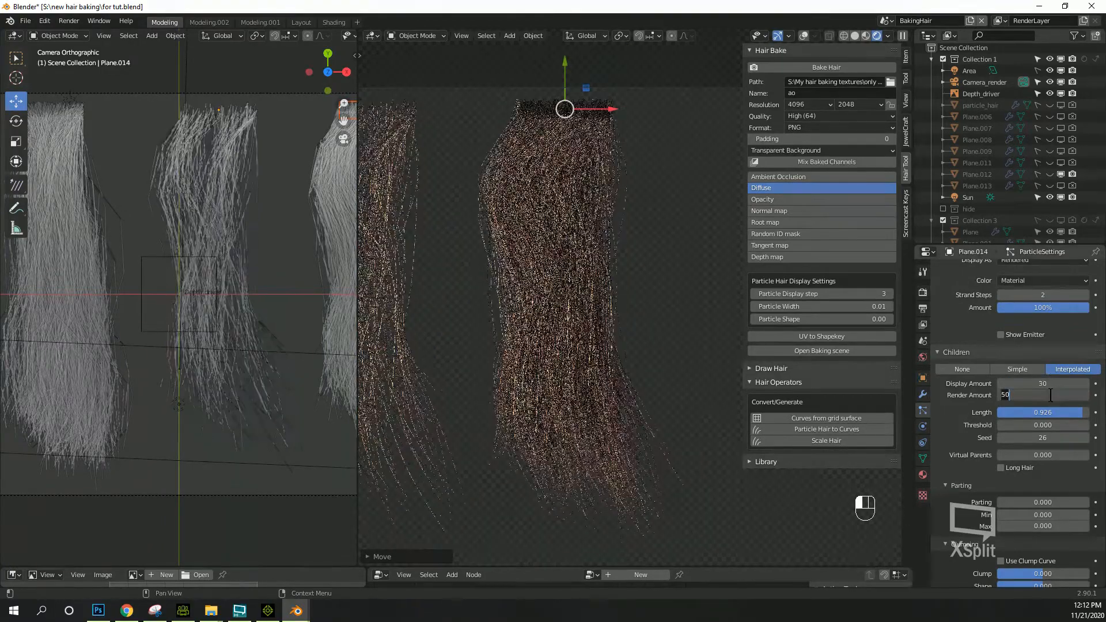
pyautogui.write('30')
pyautogui.press('Return')
# - Undo the changes to Plane.014's children amounts and the move of the pasted copy
pyautogui.scroll(-2, 664, 296)
pyautogui.hotkey('ctrl', 'z')
pyautogui.hotkey('ctrl', 'z')
pyautogui.hotkey('ctrl', 'z')
pyautogui.hotkey('ctrl', 'z')
pyautogui.hotkey('ctrl', 'z')
pyautogui.hotkey('ctrl', 'z')
pyautogui.hotkey('ctrl', 'z')
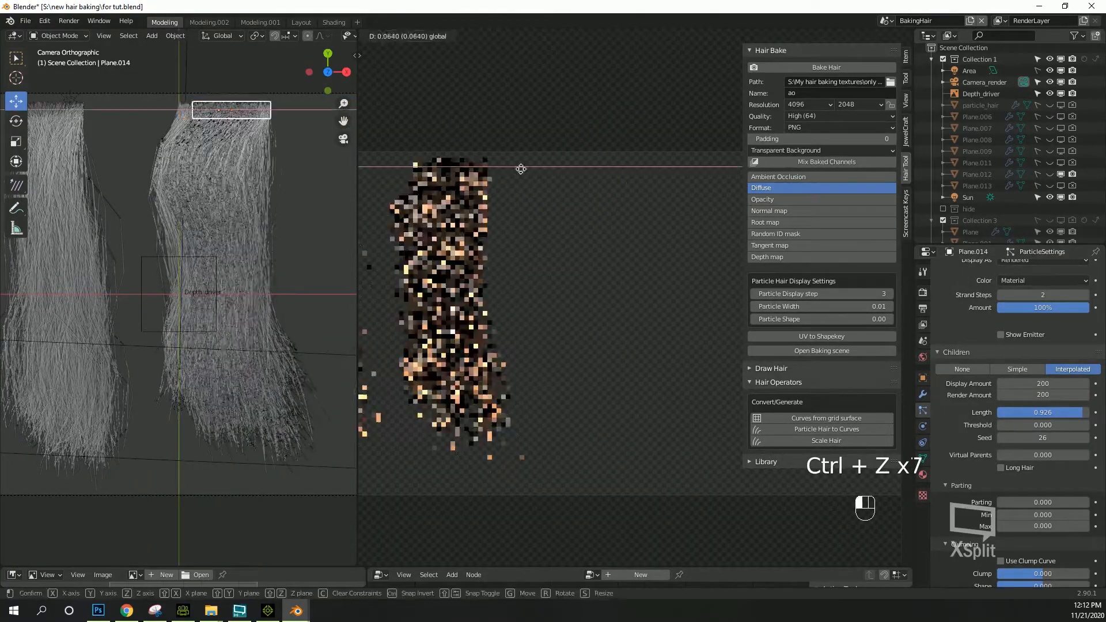
# - Select the copied clump Plane.015, set its children's display and render amounts to 50, and preview the Opacity pass
pyautogui.scroll(-2, 977, 203)
pyautogui.click(965, 232)
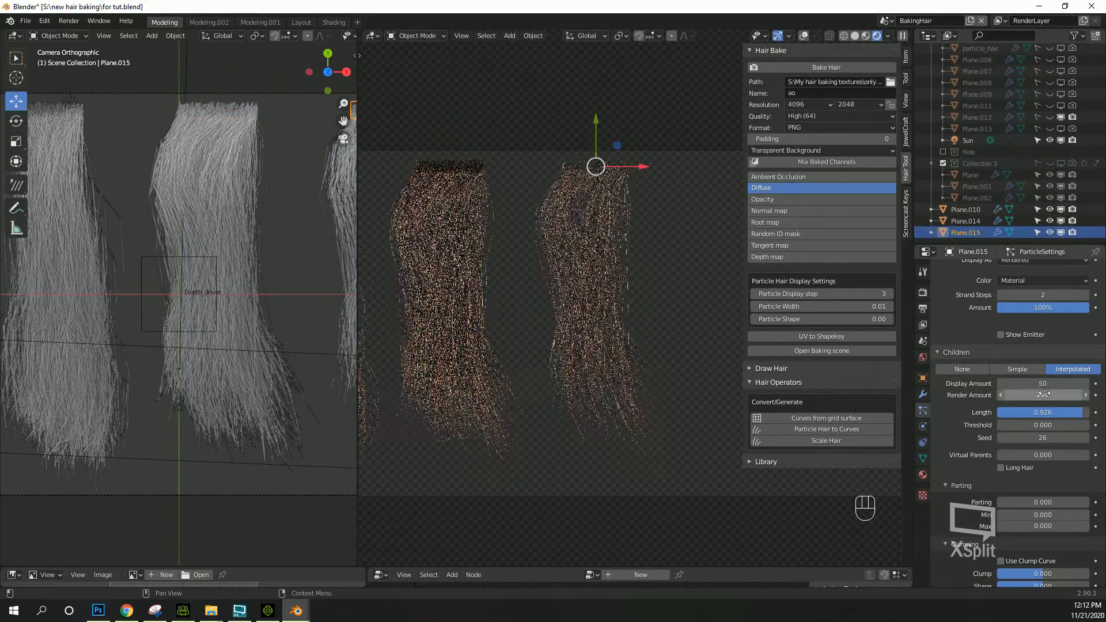
pyautogui.click(780, 199)
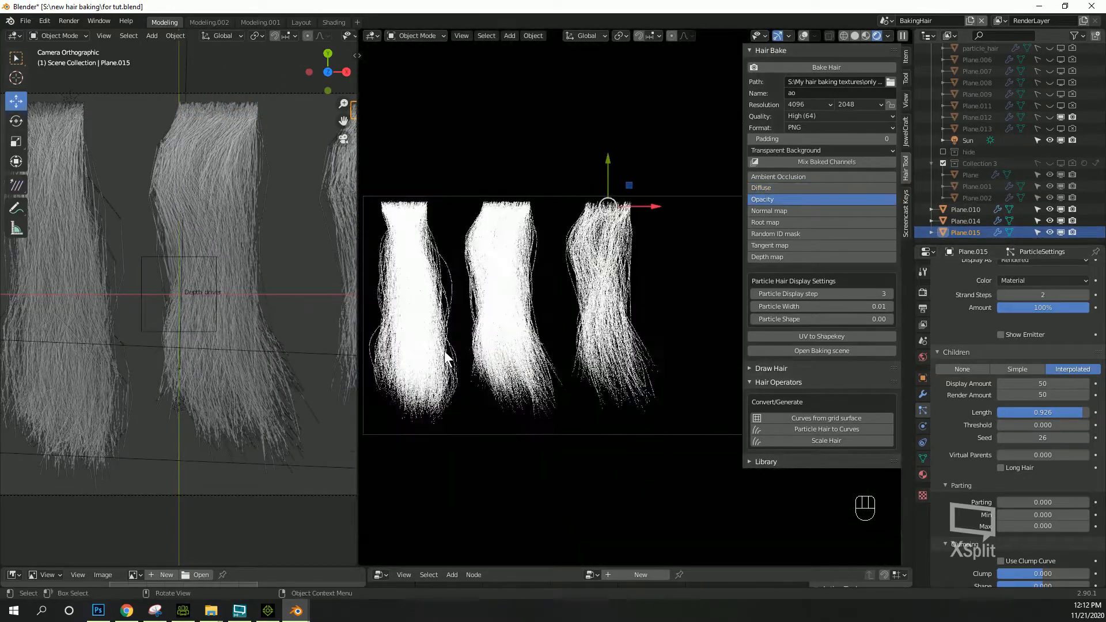
# - Switch the third clump, Plane.015, to Particle Edit mode and widen the editing viewport around it
pyautogui.scroll(4, 576, 271)
pyautogui.click(416, 36)
pyautogui.click(410, 122)
pyautogui.moveTo(173, 323); pyautogui.dragTo(120, 261, button='middle')
pyautogui.scroll(4, 185, 262)
pyautogui.keyDown('shift'); pyautogui.moveTo(299, 271); pyautogui.dragTo(222, 265, button='middle'); pyautogui.keyUp('shift')
pyautogui.moveTo(358, 277); pyautogui.dragTo(657, 288)
pyautogui.moveTo(450, 300); pyautogui.dragTo(461, 316, button='middle')
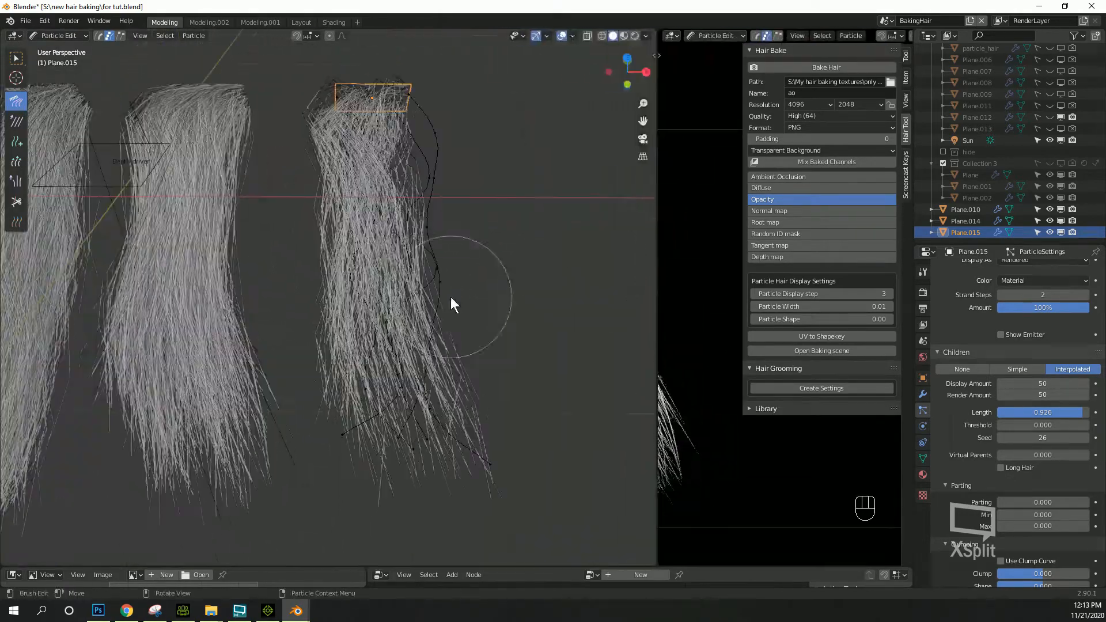
pyautogui.click(634, 36)
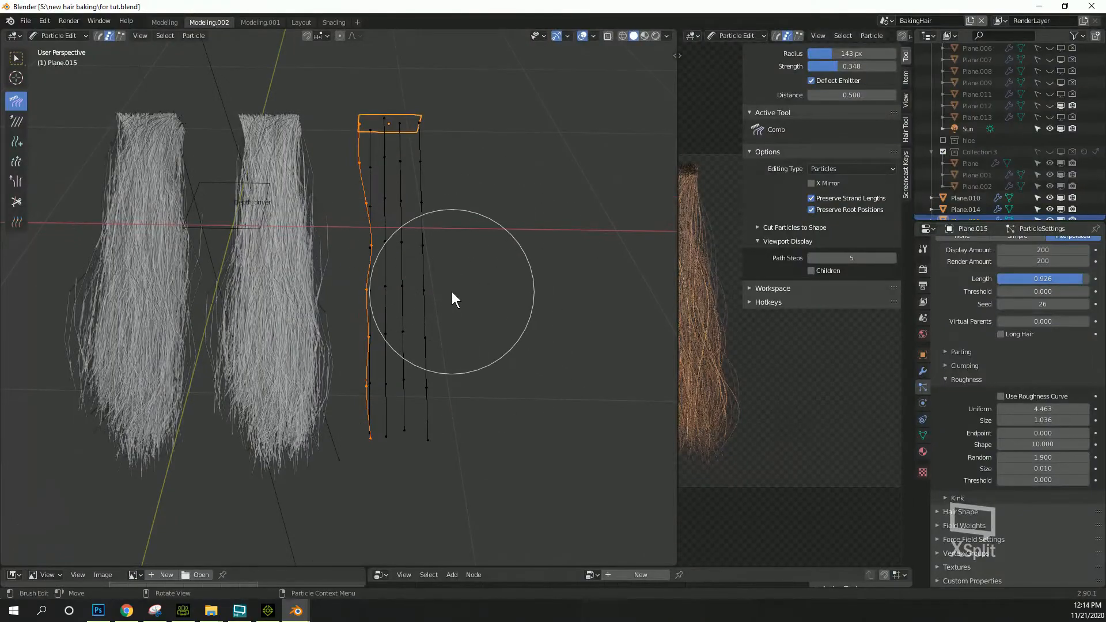
# - Comb Plane.015's straight guide strands into waves and save the file
pyautogui.moveTo(454, 297)
pyautogui.mouseDown()
pyautogui.moveTo(415, 254)
pyautogui.moveTo(353, 249)
pyautogui.moveTo(494, 375)
pyautogui.moveTo(407, 254)
pyautogui.moveTo(431, 403)
pyautogui.moveTo(396, 205)
pyautogui.moveTo(421, 408)
pyautogui.moveTo(381, 249)
pyautogui.moveTo(373, 415)
pyautogui.moveTo(344, 264)
pyautogui.moveTo(372, 392)
pyautogui.mouseUp()
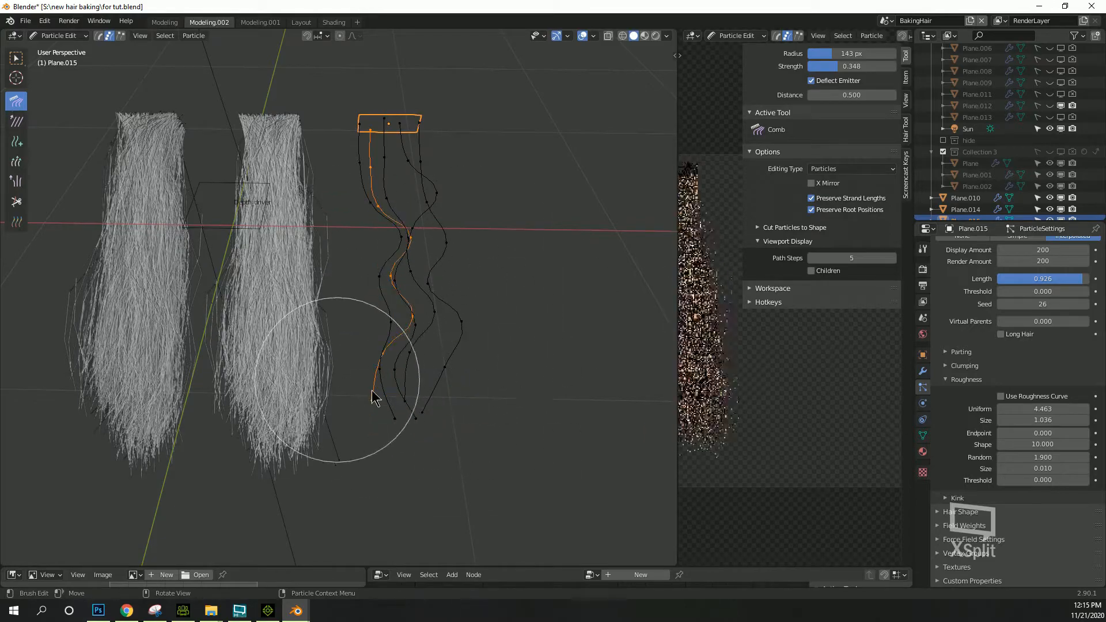
pyautogui.moveTo(677, 345); pyautogui.dragTo(285, 345)
pyautogui.click(25, 21)
pyautogui.click(48, 98)
# - Set Plane.015's children display and render amounts to 50, and comb its right-hand guide strands inward
pyautogui.click(342, 35)
pyautogui.click(342, 48)
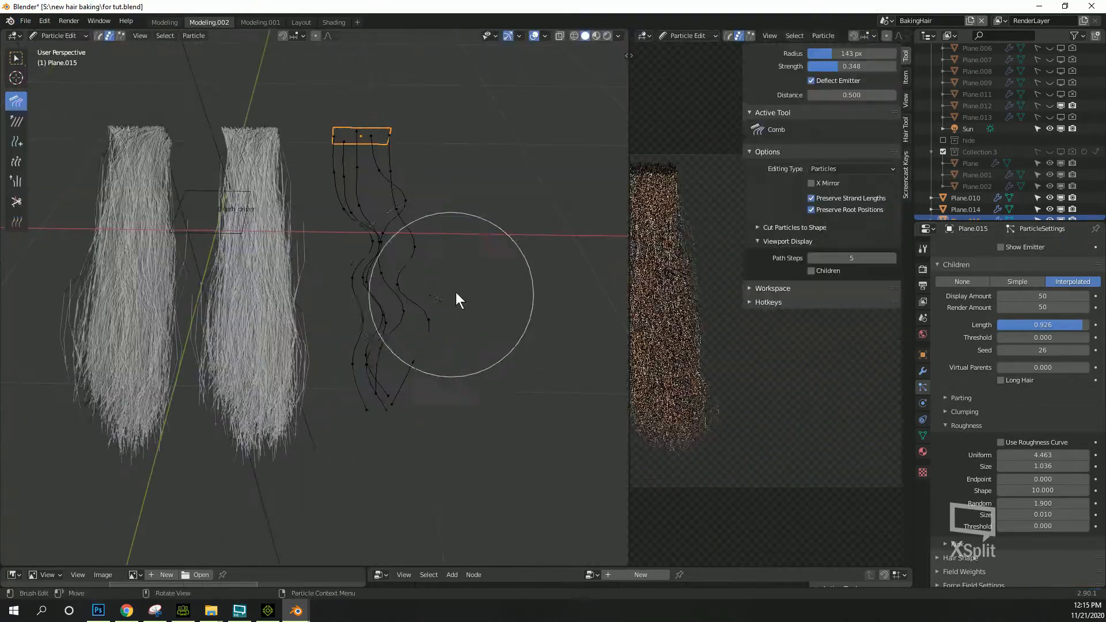
pyautogui.moveTo(455, 292); pyautogui.dragTo(452, 326, button='middle')
pyautogui.moveTo(429, 330); pyautogui.dragTo(404, 374)
pyautogui.moveTo(439, 207); pyautogui.dragTo(413, 208)
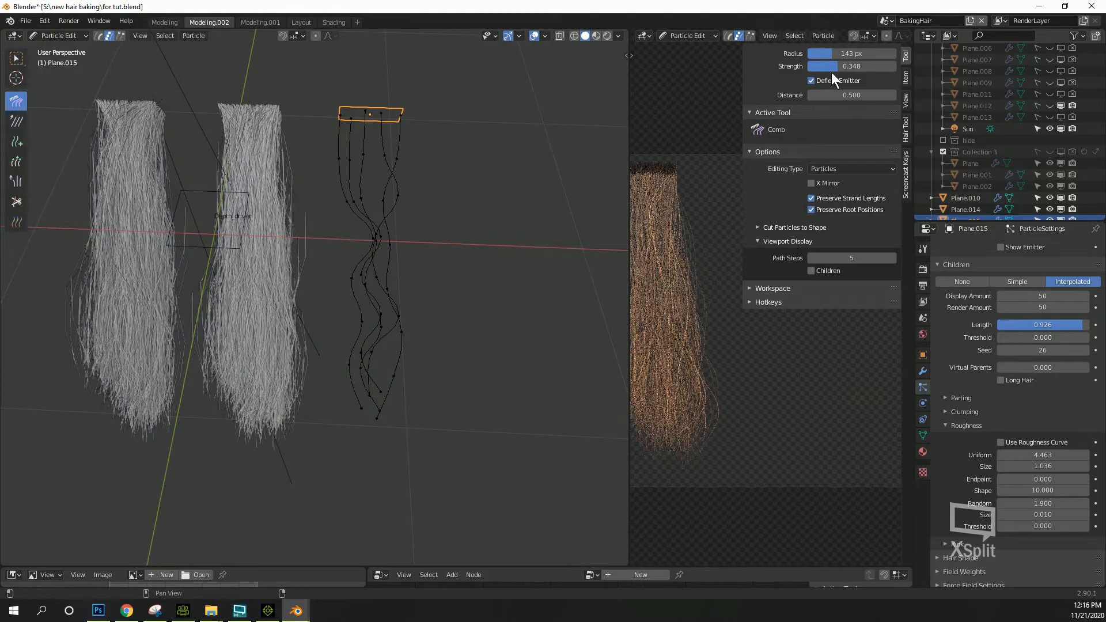
# - Comb the lower tips of Plane.015's guide strands and return the clump to Object Mode
pyautogui.click(718, 39)
pyautogui.click(694, 51)
pyautogui.scroll(-3, 748, 351)
pyautogui.moveTo(395, 416); pyautogui.dragTo(384, 435)
pyautogui.click(683, 38)
pyautogui.click(682, 51)
# - Reenter Particle Edit mode, comb Plane.015's bulging right side inward, and return to Object Mode to check it
pyautogui.click(59, 36)
pyautogui.click(59, 124)
pyautogui.moveTo(464, 326); pyautogui.dragTo(404, 334)
pyautogui.click(681, 38)
pyautogui.click(682, 51)
pyautogui.scroll(4, 801, 342)
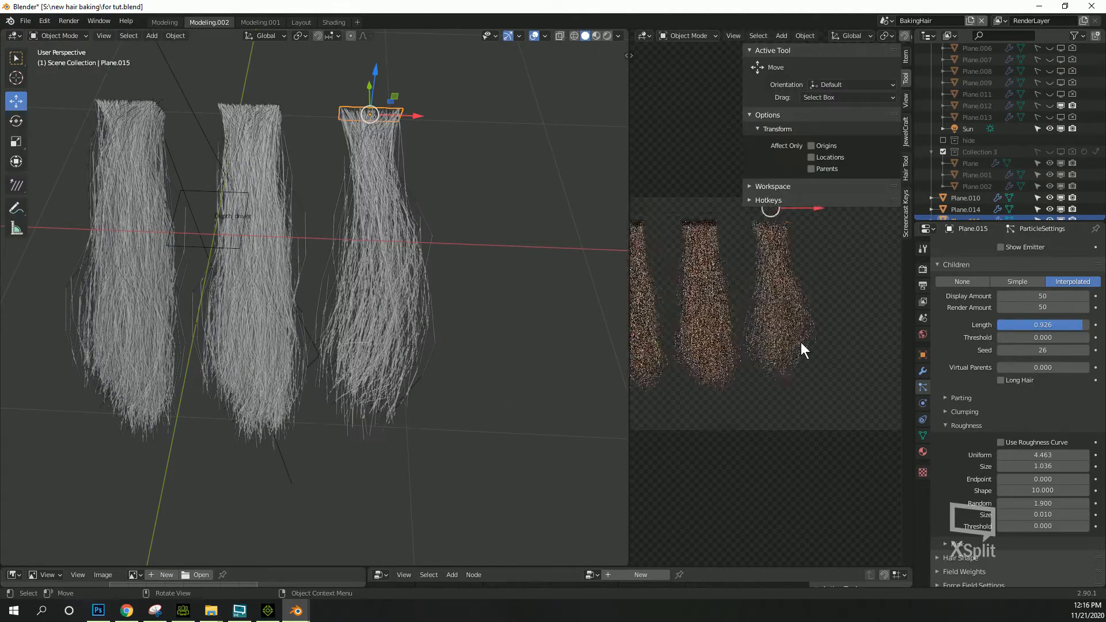
# - In Particle Edit mode, comb Plane.015's lower-left tips and upper-right strands toward the middle of the clump
pyautogui.click(57, 36)
pyautogui.click(59, 123)
pyautogui.moveTo(380, 371); pyautogui.dragTo(375, 398, button='middle')
pyautogui.moveTo(330, 407); pyautogui.dragTo(363, 432)
pyautogui.moveTo(421, 201); pyautogui.dragTo(394, 202)
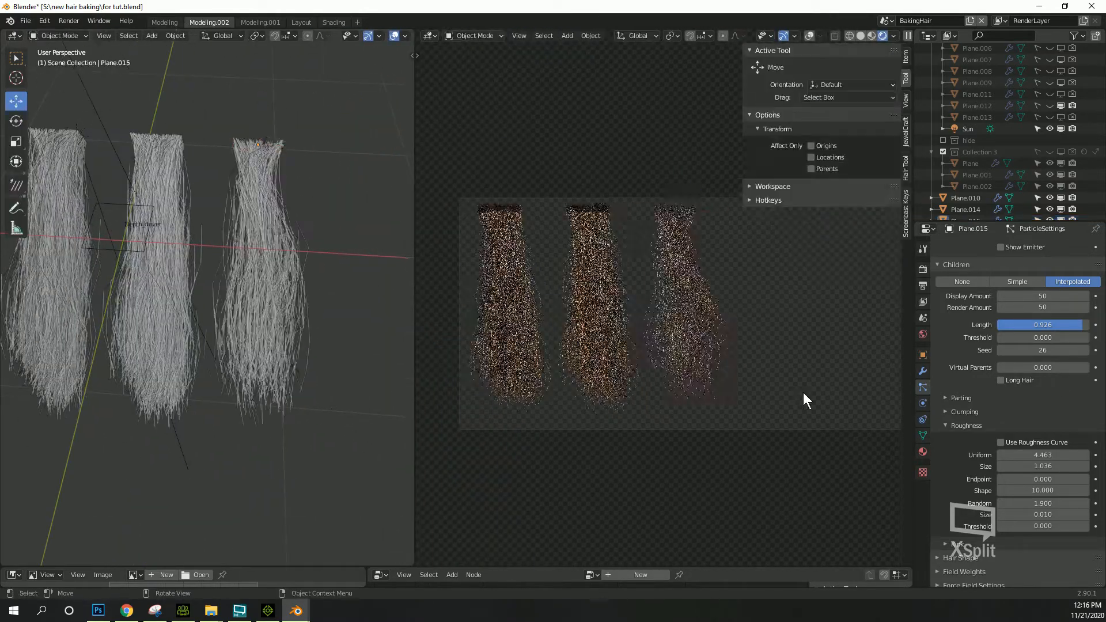
# - Set the Random roughness of Plane.015's children to 0.500
pyautogui.scroll(-2, 1036, 489)
pyautogui.moveTo(1068, 503); pyautogui.dragTo(1053, 456)
pyautogui.scroll(3, 791, 296)
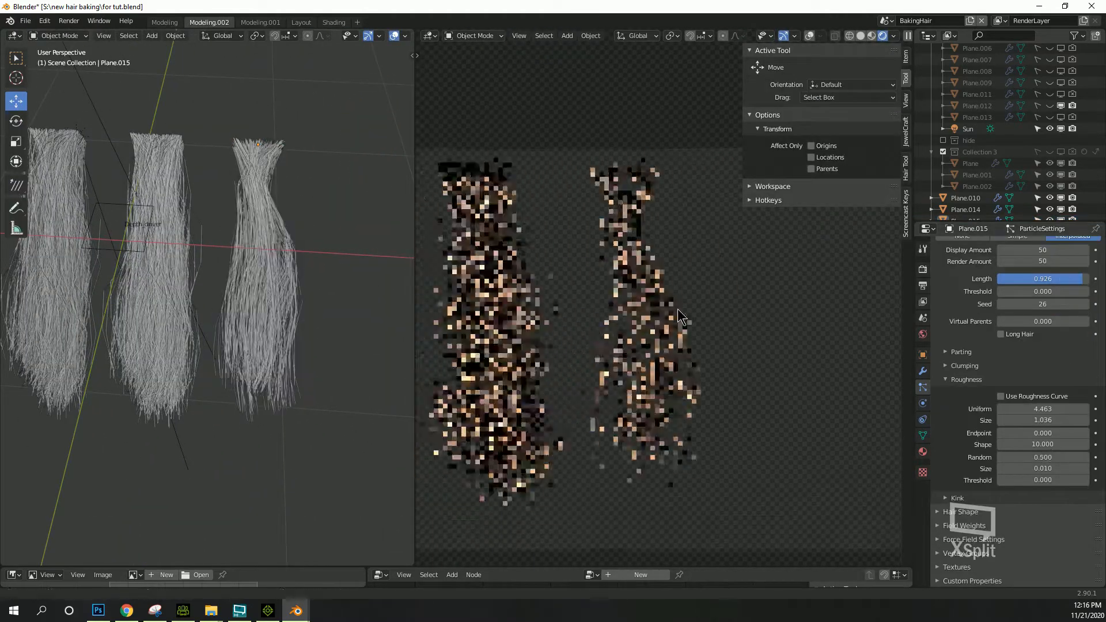
# - Set Plane.015's roughness Size, Shape, Random and Random Size to 1, and reset Uniform to 0
pyautogui.click(1053, 412)
pyautogui.write('1')
pyautogui.press('Tab')
pyautogui.write('1')
pyautogui.press('Tab')
pyautogui.press('Tab')
pyautogui.write('1')
pyautogui.press('Tab')
pyautogui.write('1')
pyautogui.press('Tab')
pyautogui.write('1')
pyautogui.press('Return')
pyautogui.press('BackSpace')
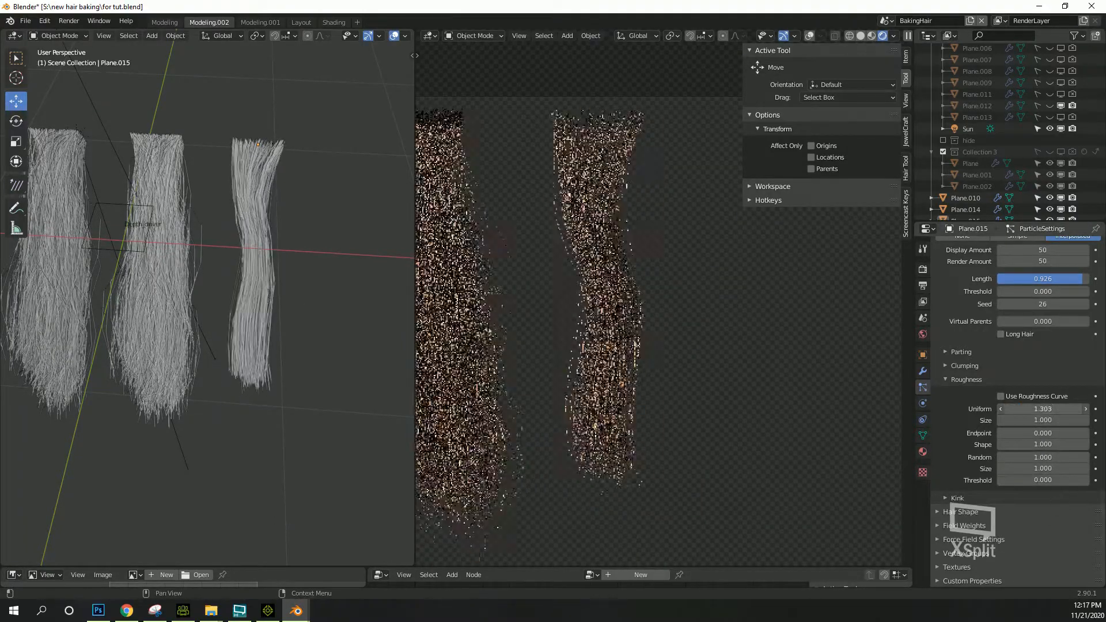
# - Raise the Random roughness of Plane.015's children to 2 and on to 3
pyautogui.click(1037, 457)
pyautogui.write('2')
pyautogui.press('Return')
pyautogui.click(1037, 457)
pyautogui.write('3')
pyautogui.press('Return')
# - Test a Random roughness Size of 0.5, return it to 1, and raise Random to about 3.594
pyautogui.click(1049, 469)
pyautogui.write('.5')
pyautogui.press('Return')
pyautogui.click(1048, 470)
pyautogui.write('1')
pyautogui.press('Return')
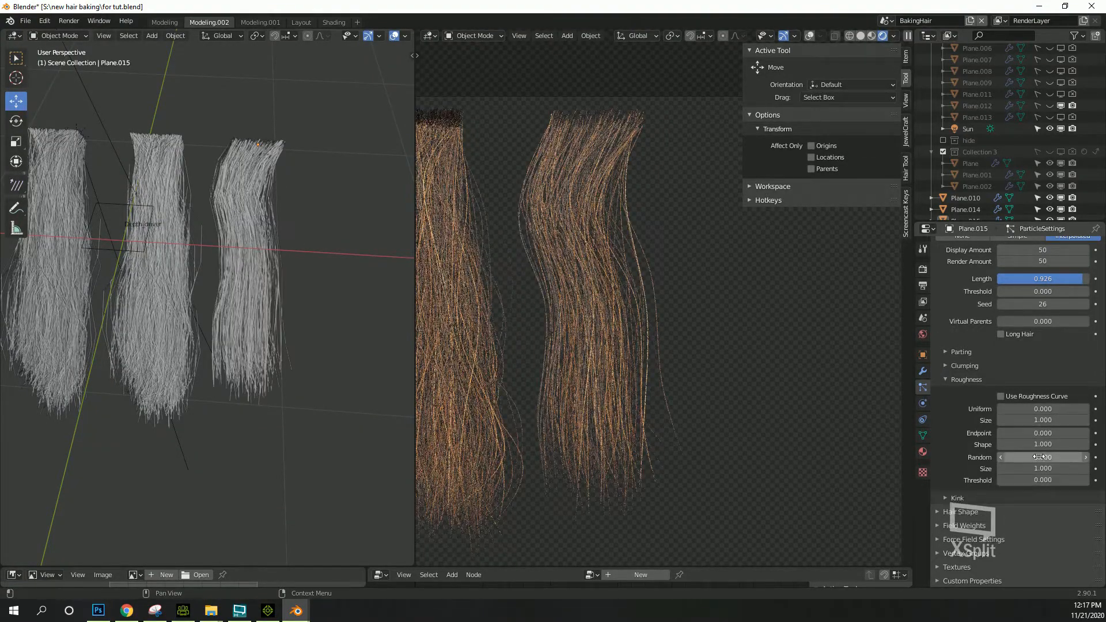
pyautogui.moveTo(1043, 457); pyautogui.dragTo(1061, 457)
# - Move Plane.015 slightly to the right along X and save the file
pyautogui.click(595, 134)
pyautogui.moveTo(645, 117); pyautogui.dragTo(674, 115)
pyautogui.click(675, 116)
pyautogui.scroll(-4, 657, 184)
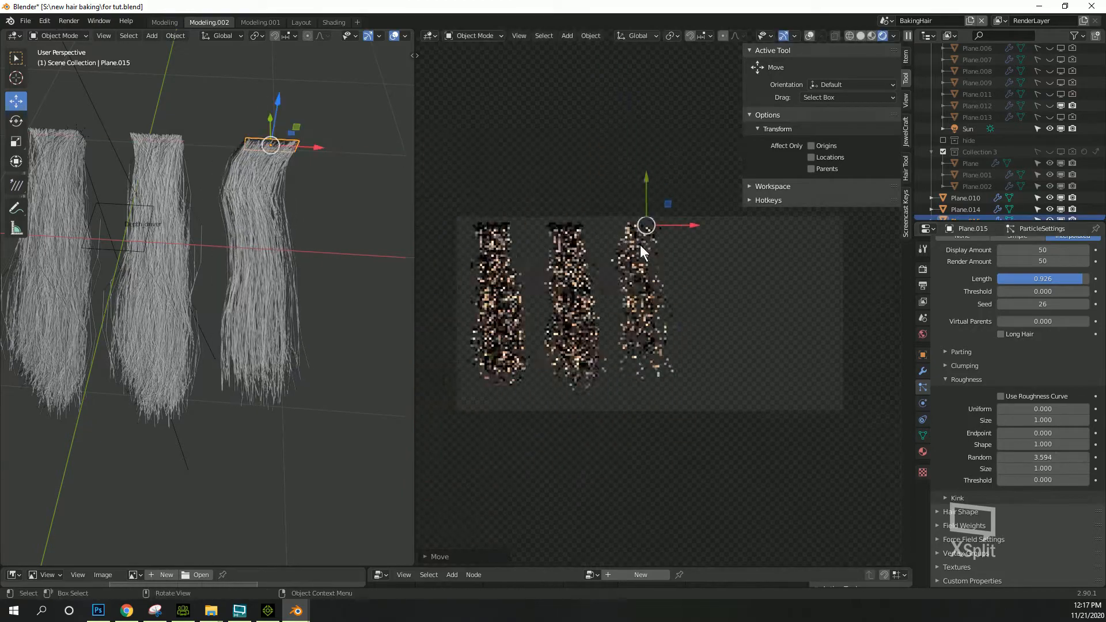
pyautogui.hotkey('ctrl', 's')
pyautogui.scroll(1, 614, 265)
# - In Particle Edit mode, comb Plane.015's upper guide strands to the right and return to Object Mode
pyautogui.click(61, 36)
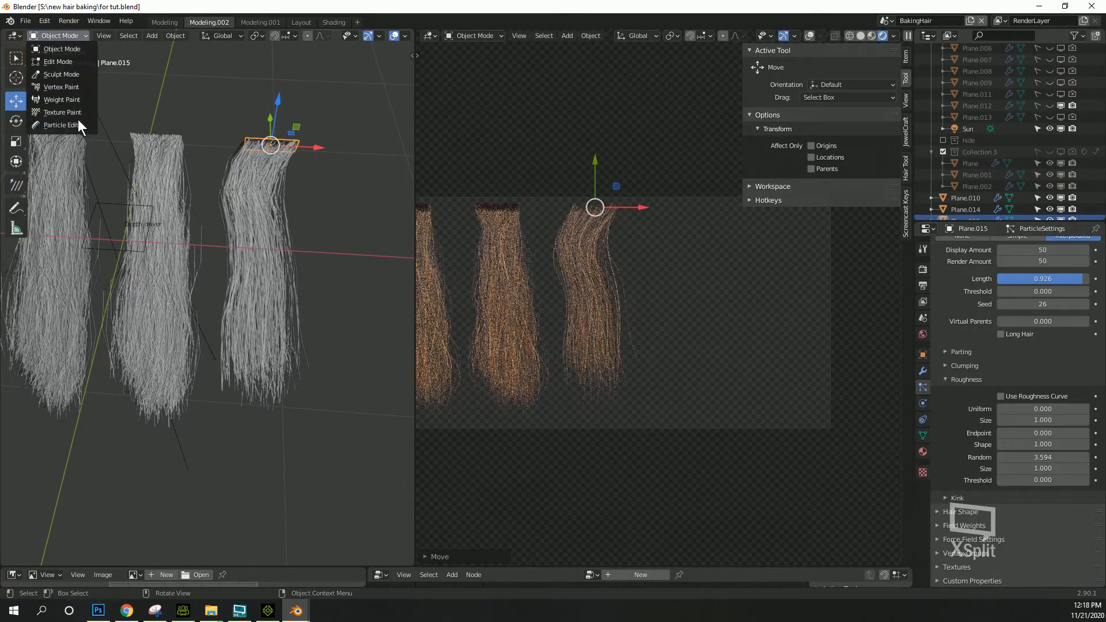
pyautogui.click(78, 124)
pyautogui.scroll(1, 244, 163)
pyautogui.click(61, 36)
pyautogui.click(61, 51)
pyautogui.click(61, 36)
pyautogui.click(78, 123)
pyautogui.moveTo(291, 182); pyautogui.dragTo(319, 183)
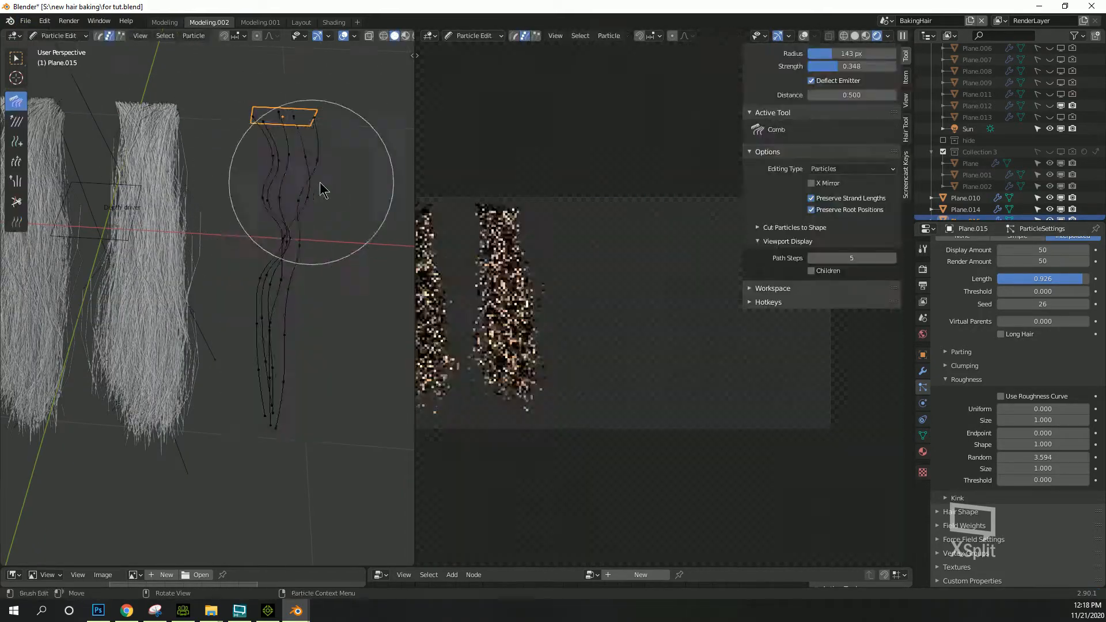
pyautogui.click(61, 36)
pyautogui.click(61, 51)
pyautogui.scroll(1, 519, 247)
# - Nudge Plane.015 a little further right along X and save the file
pyautogui.moveTo(632, 190); pyautogui.dragTo(637, 187)
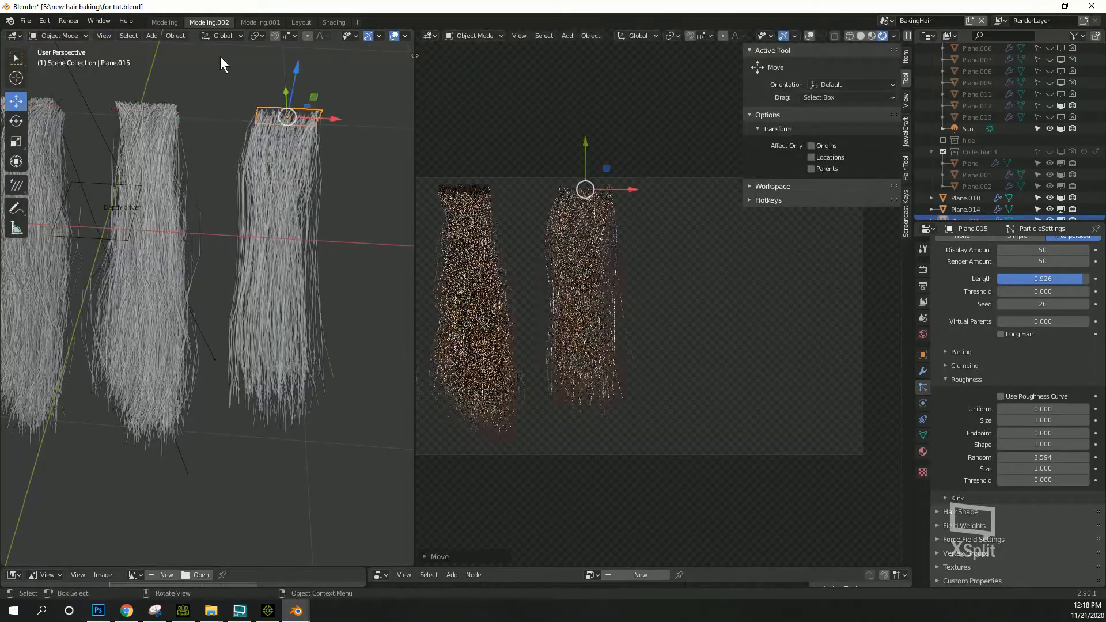
pyautogui.click(26, 21)
pyautogui.click(38, 98)
# - Enlarge the outliner, duplicate Plane.015 and place the copy beside it on the right along X
pyautogui.scroll(-1, 988, 202)
pyautogui.moveTo(1000, 222); pyautogui.dragTo(1001, 353)
pyautogui.hotkey('shift', 'd')
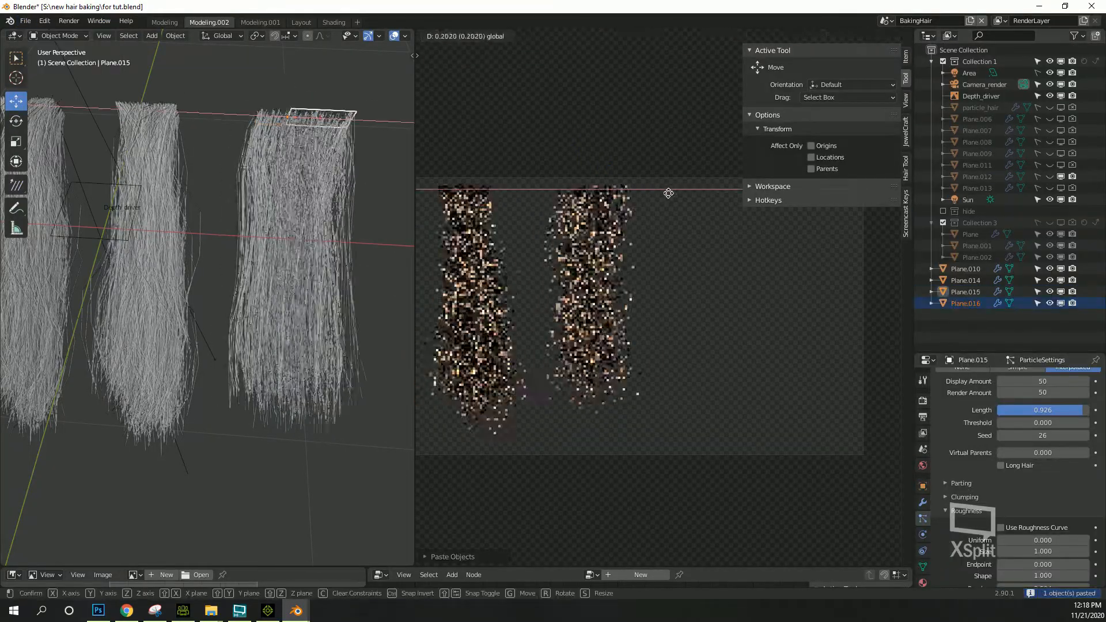
pyautogui.click(660, 246)
# - Narrow Plane.015 to about 0.8 along global X and narrow Plane.016 along X as well
pyautogui.press('s')
pyautogui.press('x')
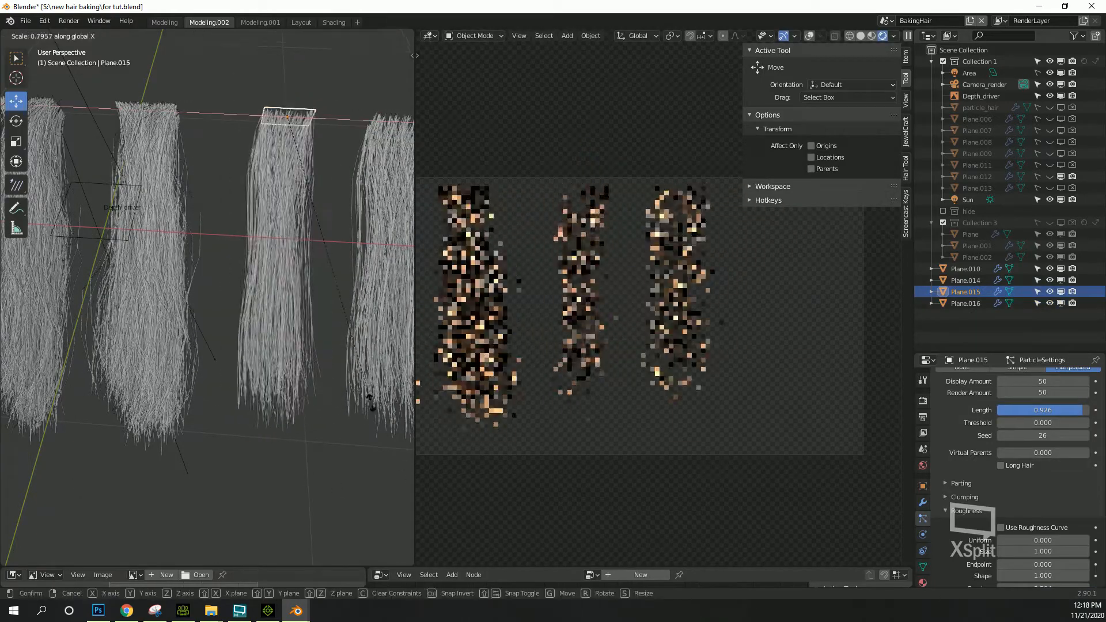
pyautogui.click(346, 364)
pyautogui.click(686, 197)
pyautogui.press('s')
pyautogui.rightClick(688, 198)
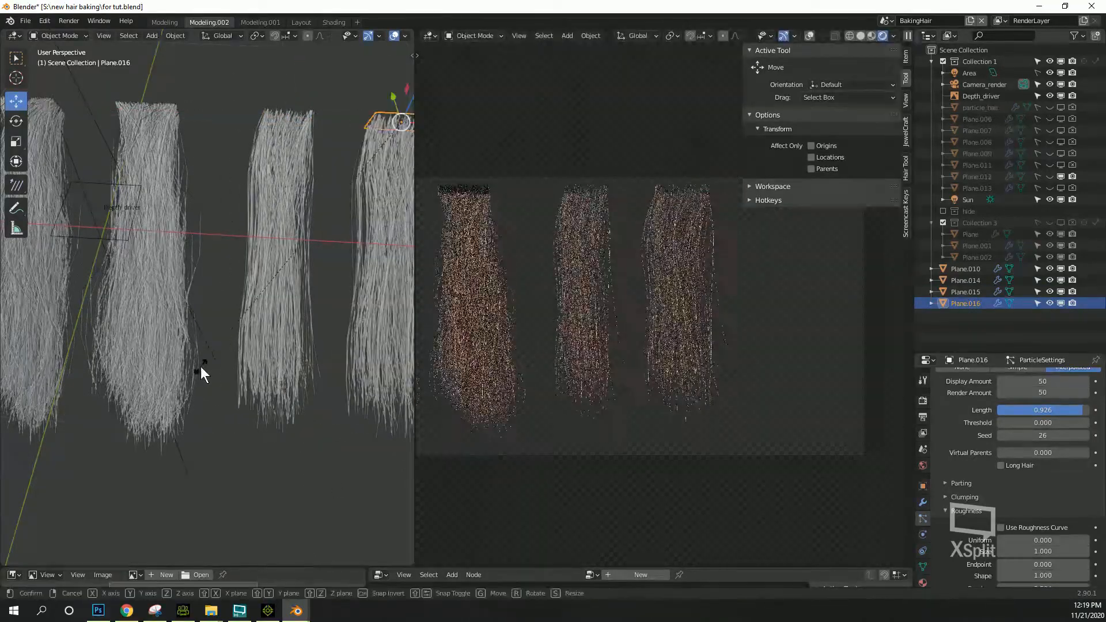
pyautogui.press('s')
pyautogui.press('x')
pyautogui.click(212, 234)
# - Shift Plane.015 and Plane.016 slightly to the left along X
pyautogui.click(593, 191)
pyautogui.moveTo(634, 191); pyautogui.dragTo(631, 190)
pyautogui.click(686, 192)
pyautogui.moveTo(725, 189); pyautogui.dragTo(717, 189)
# - Narrow the leftmost clump, Plane.010, along global X in two passes, the second to about 0.92
pyautogui.keyDown('shift'); pyautogui.moveTo(576, 230); pyautogui.dragTo(717, 217, button='middle'); pyautogui.keyUp('shift')
pyautogui.click(502, 184)
pyautogui.press('s')
pyautogui.press('x')
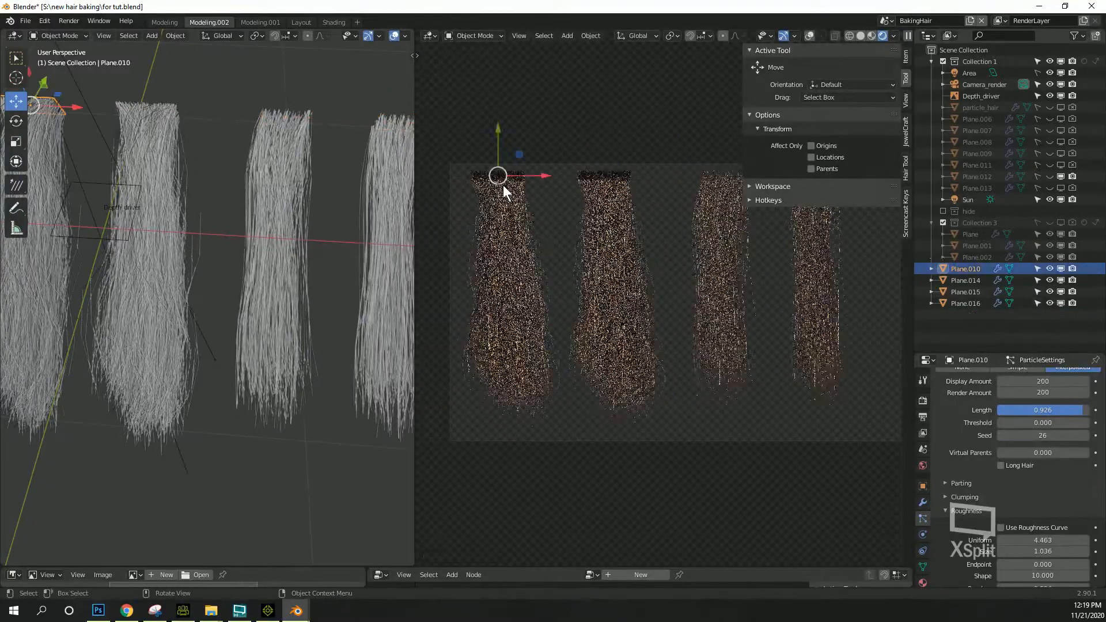
pyautogui.click(94, 292)
pyautogui.keyDown('shift'); pyautogui.moveTo(95, 292); pyautogui.dragTo(260, 329, button='middle'); pyautogui.keyUp('shift')
pyautogui.press('s')
pyautogui.press('x')
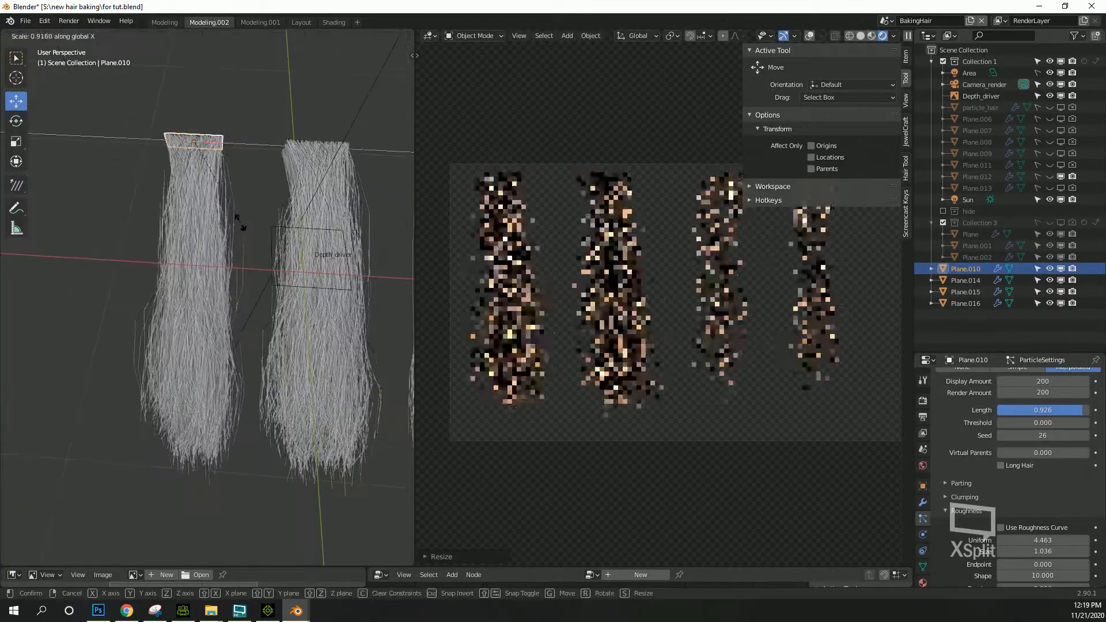
pyautogui.click(236, 220)
# - Narrow Plane.014 along global X and nudge it slightly to the left
pyautogui.click(311, 218)
pyautogui.press('s')
pyautogui.press('x')
pyautogui.click(334, 230)
pyautogui.moveTo(652, 176); pyautogui.dragTo(650, 175)
# - Shift Plane.010 and Plane.014 a little to the left along X and save the file
pyautogui.click(508, 183)
pyautogui.moveTo(542, 175); pyautogui.dragTo(536, 175)
pyautogui.click(600, 187)
pyautogui.moveTo(639, 175); pyautogui.dragTo(631, 176)
pyautogui.click(29, 23)
pyautogui.click(52, 98)
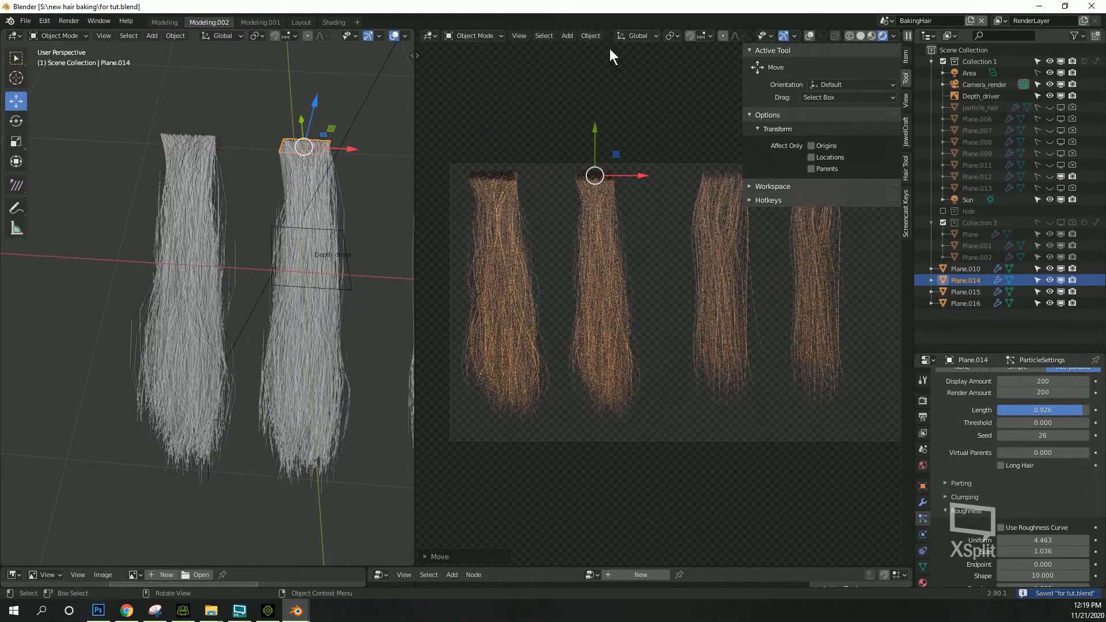
# - Mirror Plane.014 along global X and move it slightly to the right
pyautogui.click(593, 36)
pyautogui.moveTo(631, 71)
pyautogui.click(720, 85)
pyautogui.moveTo(645, 175); pyautogui.dragTo(655, 177)
pyautogui.keyDown('shift'); pyautogui.moveTo(673, 277); pyautogui.dragTo(645, 282, button='middle'); pyautogui.keyUp('shift')
# - In Particle Edit mode, comb the lower part of Plane.014's guide strands and return to Object Mode
pyautogui.click(476, 36)
pyautogui.click(476, 118)
pyautogui.moveTo(340, 391); pyautogui.dragTo(214, 325, button='middle')
pyautogui.moveTo(246, 336); pyautogui.dragTo(237, 424)
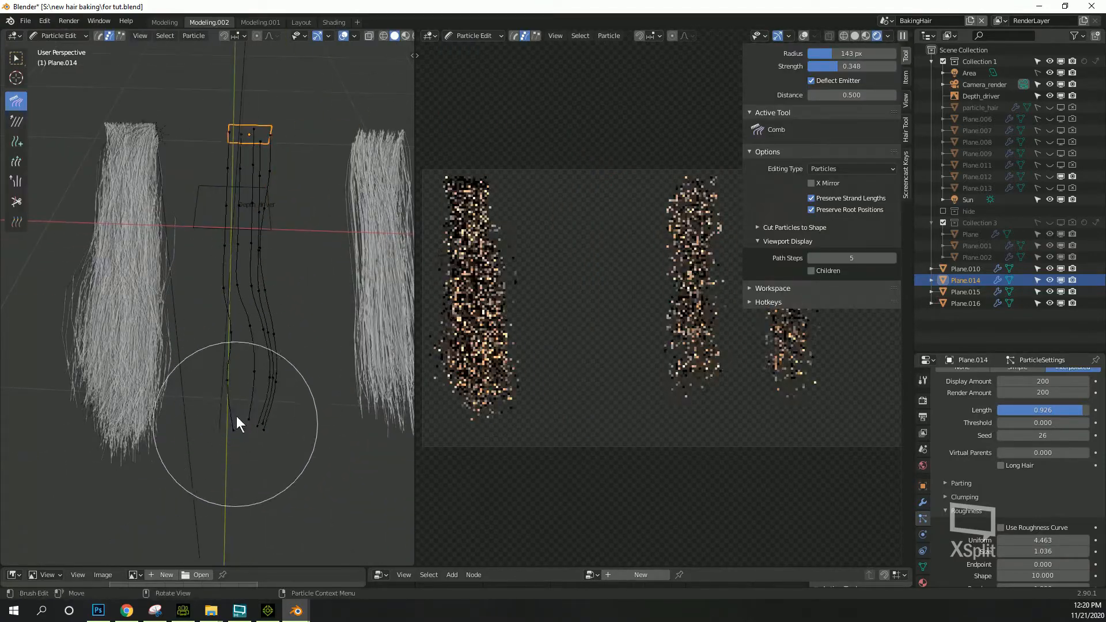
pyautogui.click(475, 37)
pyautogui.click(475, 49)
# - Comb Plane.014's guide strands further in Particle Edit mode, using the camera view, and return to Object Mode
pyautogui.click(49, 36)
pyautogui.click(58, 119)
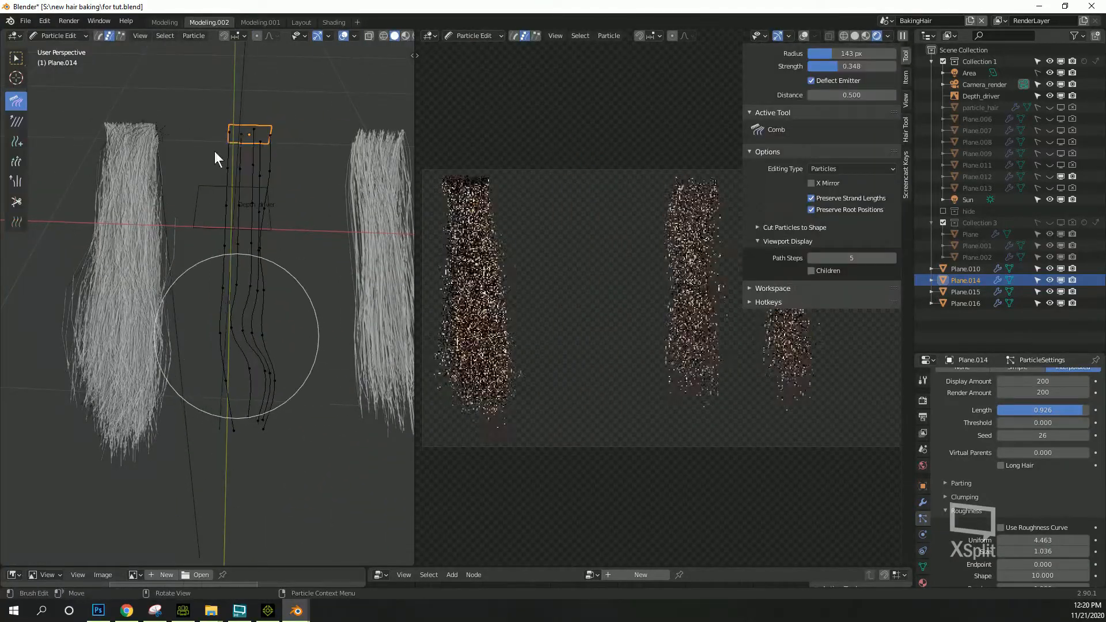
pyautogui.click(476, 36)
pyautogui.click(476, 50)
pyautogui.click(475, 37)
pyautogui.click(476, 118)
pyautogui.press('KP_0')
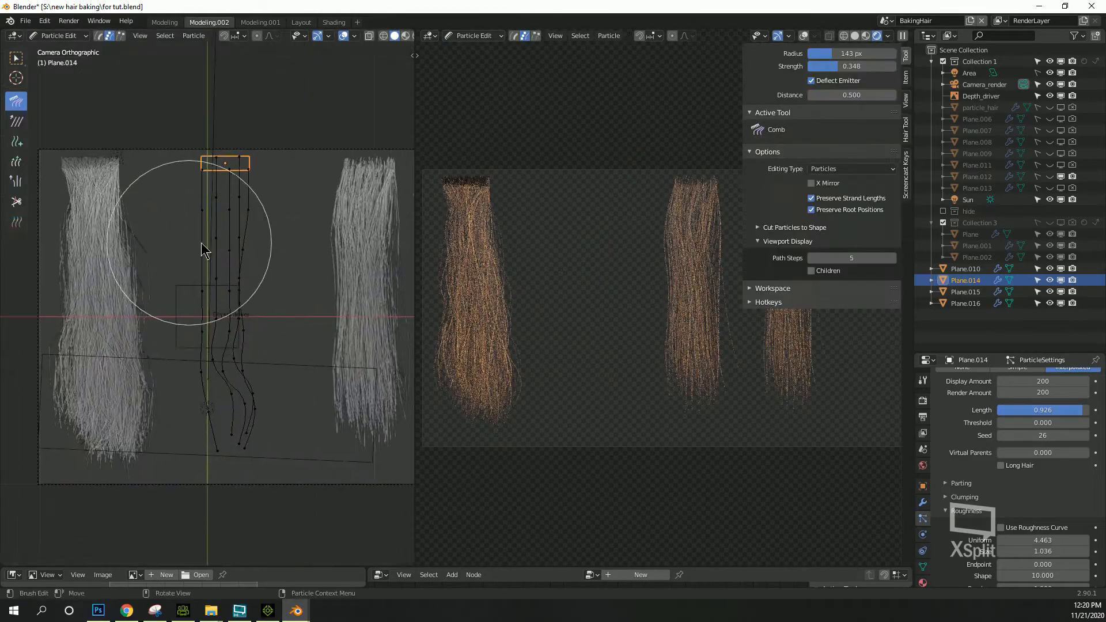
pyautogui.click(476, 36)
pyautogui.click(476, 50)
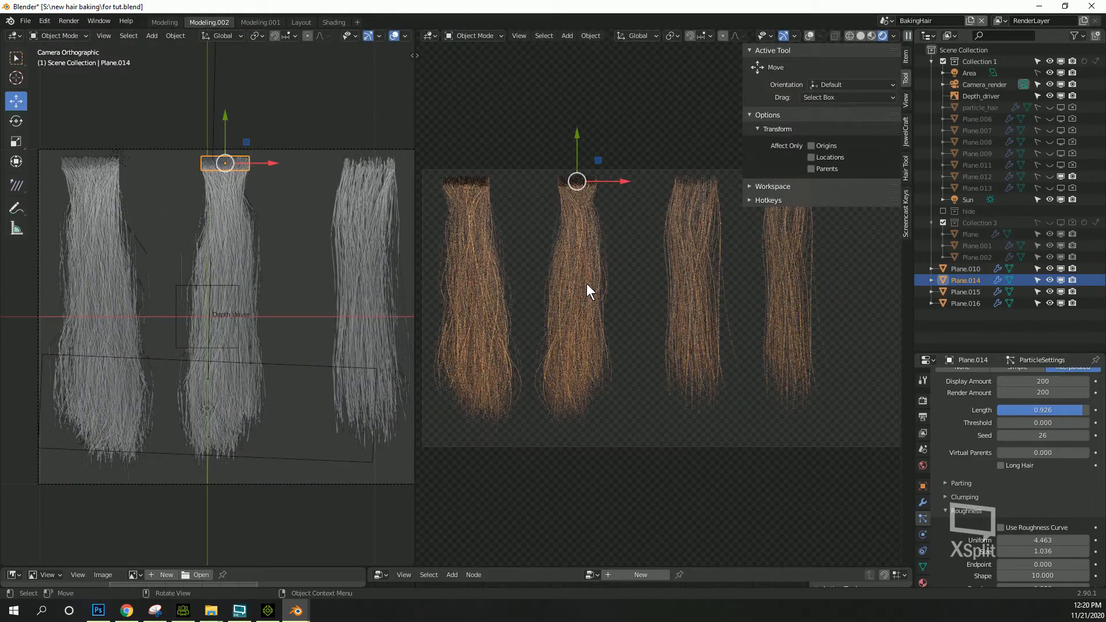
# - Reduce the Random roughness of Plane.014 and raise the Random roughness of Plane.015
pyautogui.scroll(-5, 1003, 488)
pyautogui.moveTo(1045, 473)
pyautogui.mouseDown()
pyautogui.moveTo(1019, 472)
pyautogui.moveTo(1028, 484)
pyautogui.mouseUp()
pyautogui.click(697, 282)
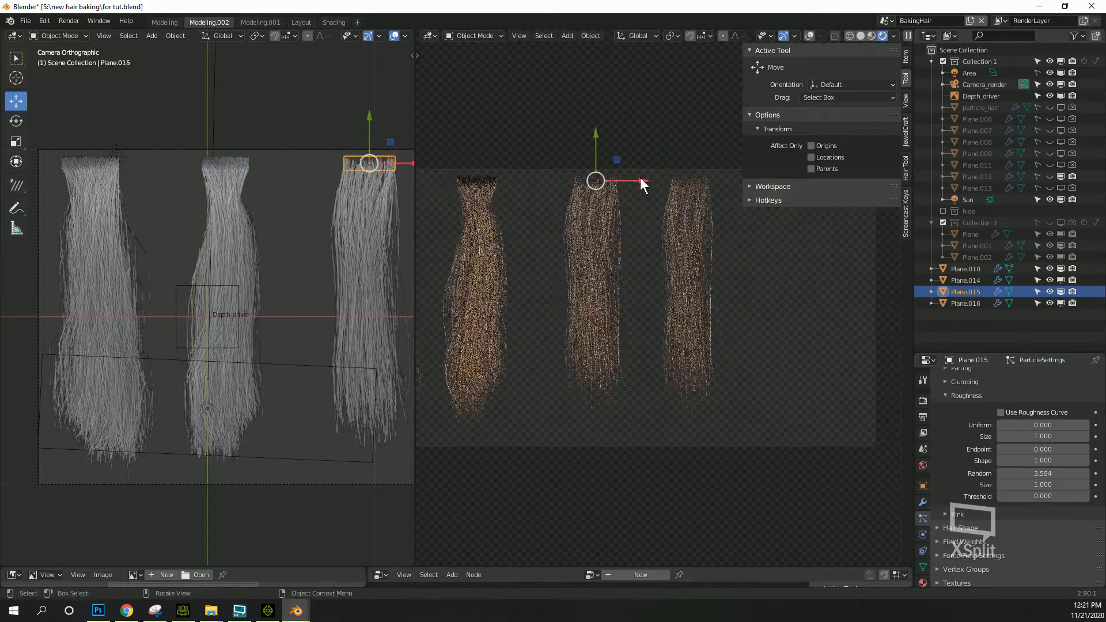
pyautogui.click(576, 277)
pyautogui.moveTo(1030, 473); pyautogui.dragTo(1047, 472)
# - Set the Random roughness of Plane.016's children to 5.000 and save the file
pyautogui.click(671, 305)
pyautogui.click(1044, 473)
pyautogui.write('5')
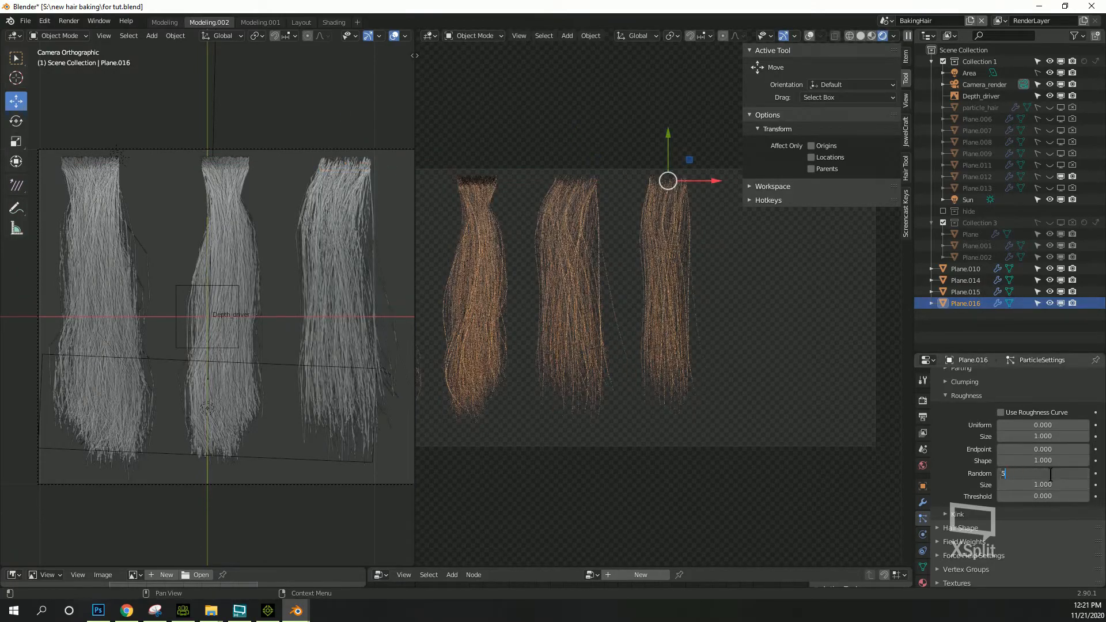
pyautogui.press('Return')
pyautogui.scroll(1, 714, 300)
pyautogui.click(475, 36)
pyautogui.click(485, 112)
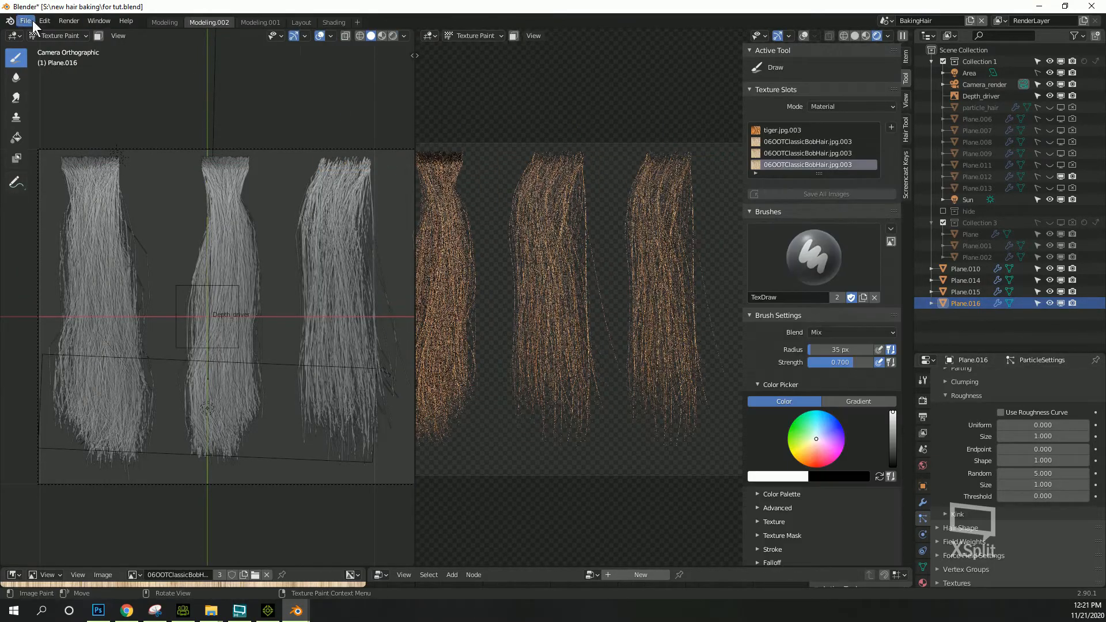
pyautogui.click(27, 20)
pyautogui.click(39, 99)
# - In Particle Edit mode, comb Plane.016's guide strands downward and to the left, and return to Object Mode
pyautogui.click(60, 36)
pyautogui.click(64, 124)
pyautogui.keyDown('shift'); pyautogui.moveTo(290, 249); pyautogui.dragTo(75, 235, button='middle'); pyautogui.keyUp('shift')
pyautogui.moveTo(291, 300)
pyautogui.mouseDown()
pyautogui.moveTo(250, 371)
pyautogui.moveTo(255, 271)
pyautogui.moveTo(260, 373)
pyautogui.mouseUp()
pyautogui.click(475, 36)
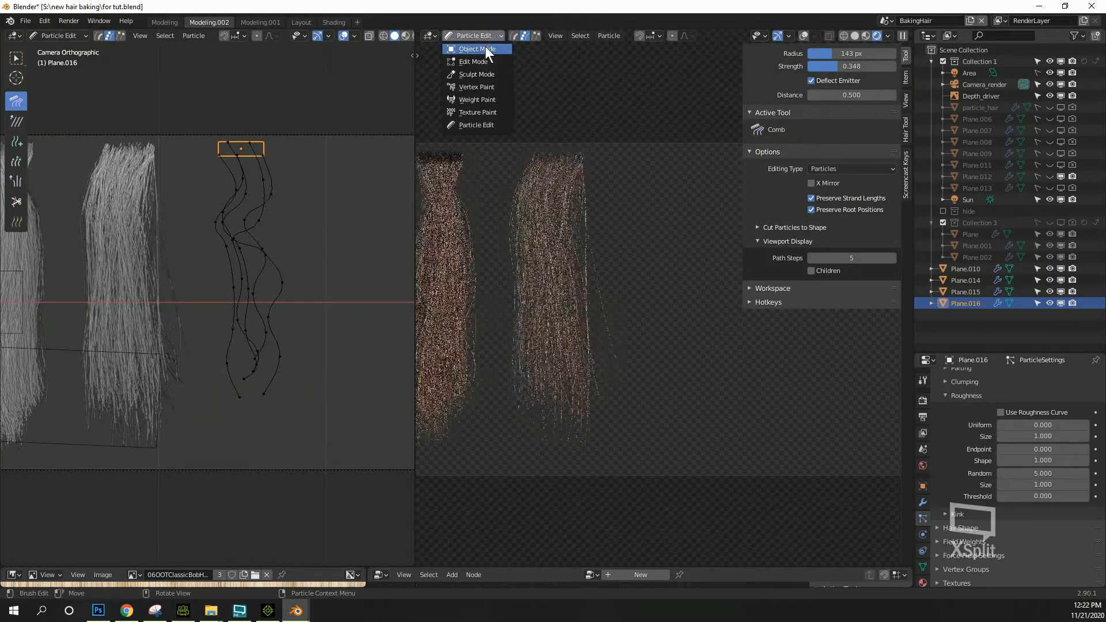
pyautogui.click(485, 46)
# - Reenter Particle Edit mode, comb Plane.016's lower tips to the right, and return to Object Mode
pyautogui.click(476, 35)
pyautogui.click(468, 125)
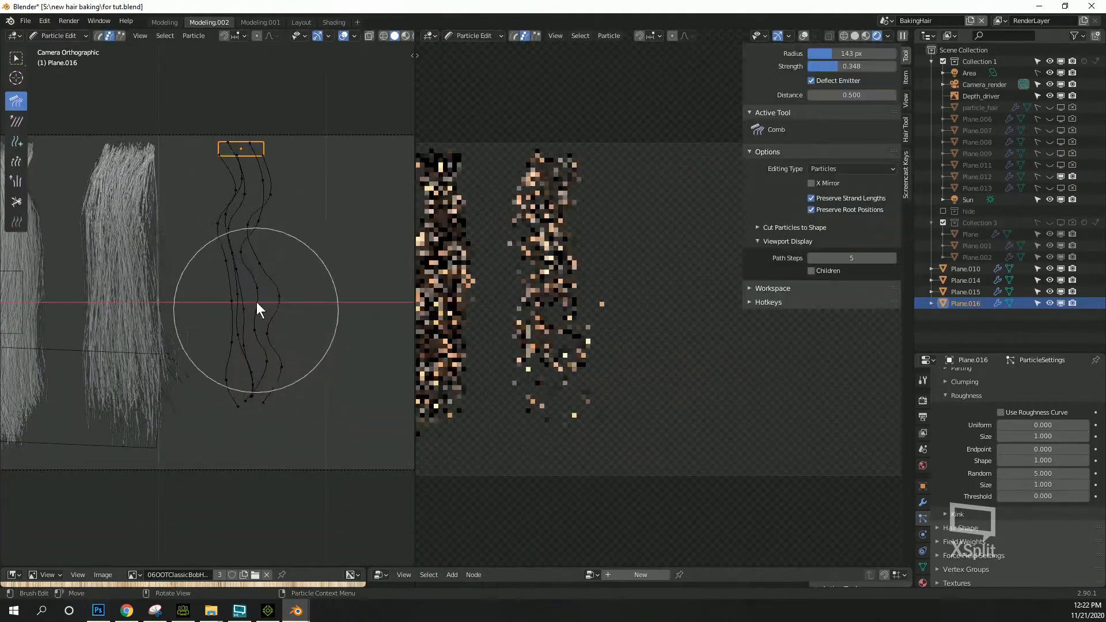
pyautogui.moveTo(247, 418); pyautogui.dragTo(314, 352)
pyautogui.click(476, 36)
pyautogui.click(477, 49)
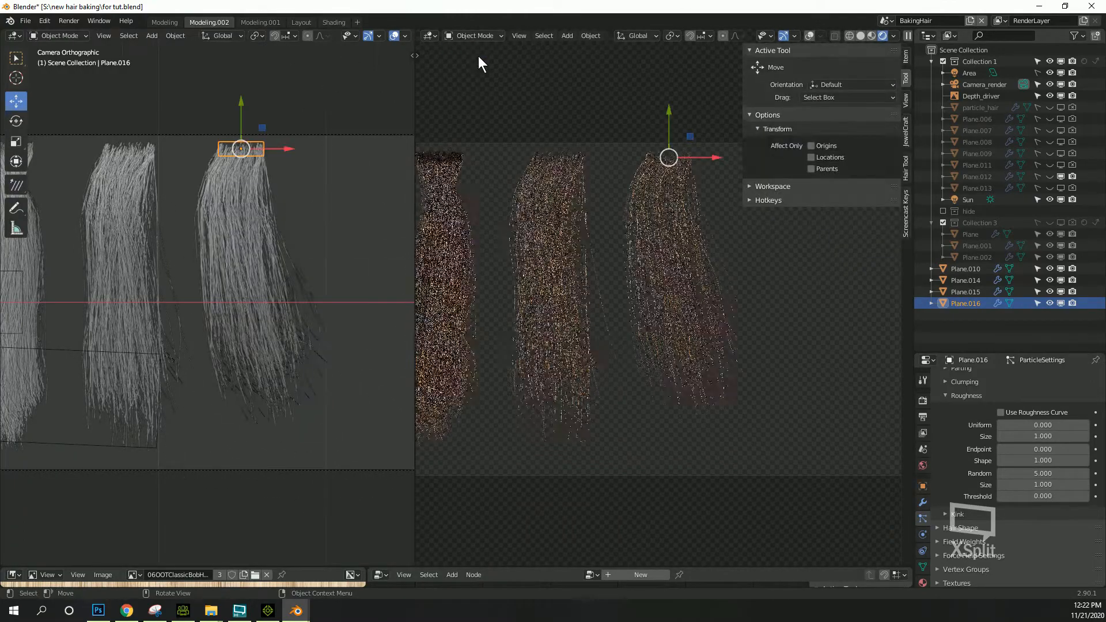
# - Comb Plane.016's lower strands back down to the left in Particle Edit mode and return to Object Mode
pyautogui.click(481, 36)
pyautogui.click(472, 126)
pyautogui.moveTo(285, 299)
pyautogui.mouseDown()
pyautogui.moveTo(292, 270)
pyautogui.moveTo(116, 587)
pyautogui.mouseUp()
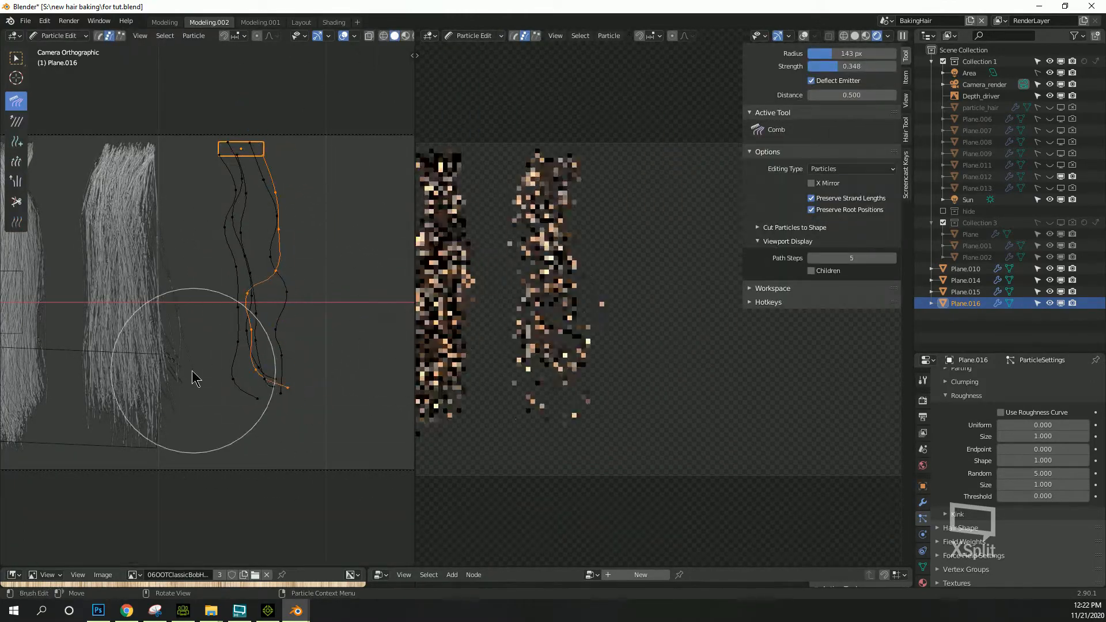
pyautogui.click(476, 36)
pyautogui.click(472, 48)
# - Reenter Particle Edit mode for Plane.016 and enable the Screencast Keys display
pyautogui.click(476, 36)
pyautogui.click(472, 126)
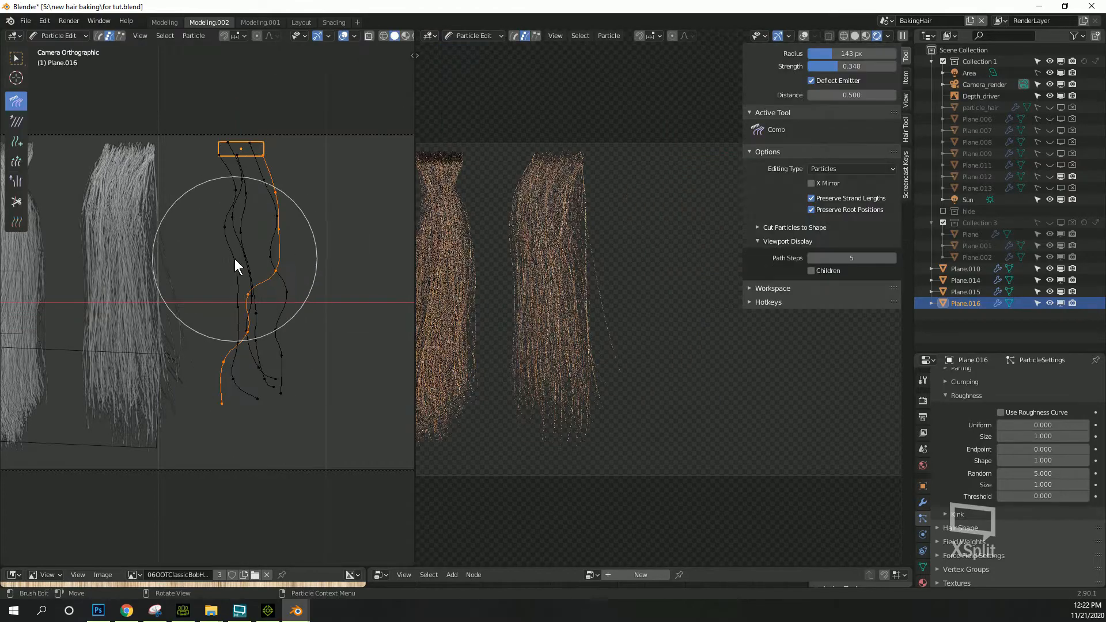
pyautogui.click(905, 173)
# - Select only Plane.016's leftmost guide strand, comb it across to the lower right, and return to Object Mode
pyautogui.hotkey('alt', 'a')
pyautogui.press('l')
pyautogui.moveTo(221, 237); pyautogui.dragTo(252, 238)
pyautogui.moveTo(237, 401); pyautogui.dragTo(275, 395)
pyautogui.click(905, 56)
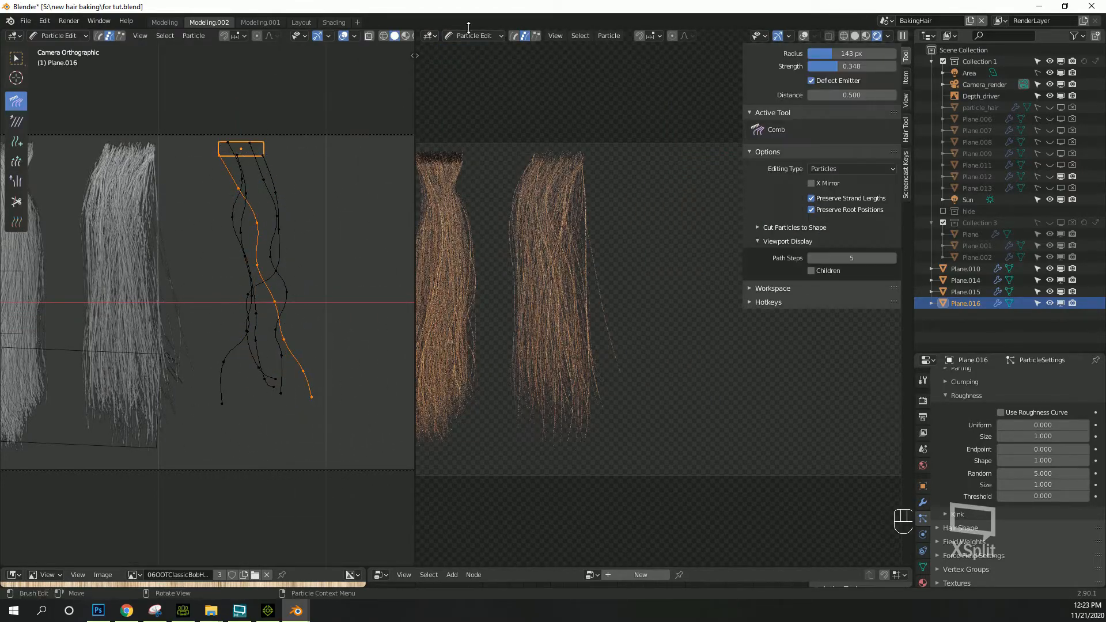
pyautogui.click(474, 36)
pyautogui.click(472, 48)
# - In Particle Edit mode, isolate another left-side strand of Plane.016, comb it to the right, and return to Object Mode
pyautogui.click(474, 36)
pyautogui.click(476, 125)
pyautogui.hotkey('alt', 'a')
pyautogui.press('l')
pyautogui.moveTo(210, 229)
pyautogui.mouseDown()
pyautogui.moveTo(224, 322)
pyautogui.moveTo(316, 308)
pyautogui.moveTo(309, 388)
pyautogui.moveTo(284, 378)
pyautogui.moveTo(259, 301)
pyautogui.moveTo(239, 345)
pyautogui.moveTo(232, 334)
pyautogui.mouseUp()
pyautogui.click(476, 36)
pyautogui.click(482, 48)
# - Comb Plane.016's lower-left strand tips to the right, deselect all strands, and return to Object Mode
pyautogui.click(474, 36)
pyautogui.click(476, 125)
pyautogui.moveTo(222, 371); pyautogui.dragTo(255, 378)
pyautogui.hotkey('alt', 'a')
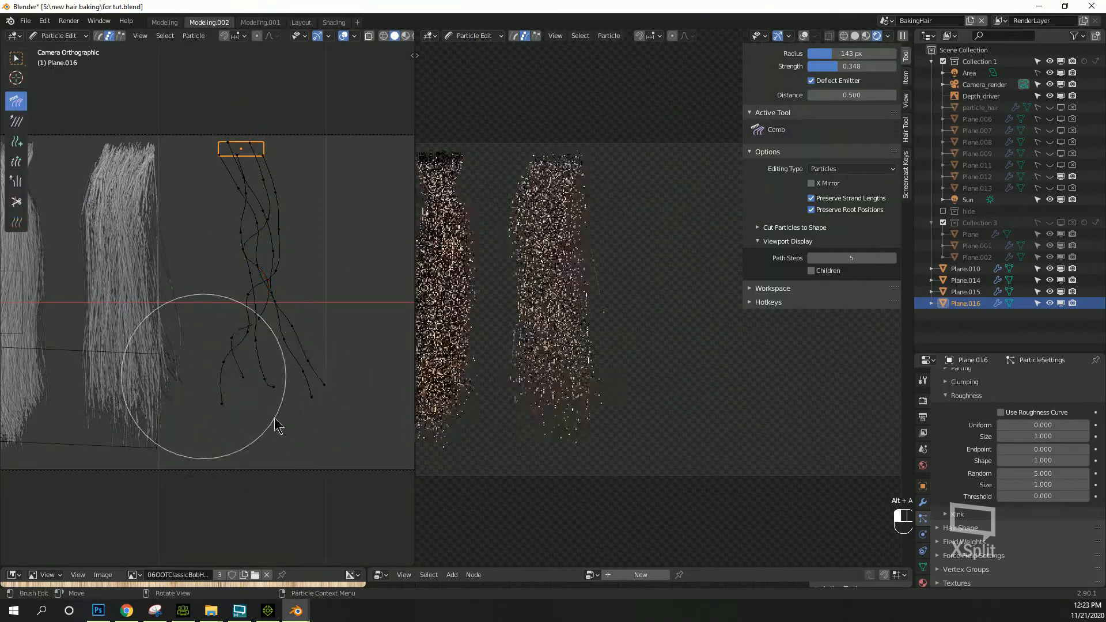
pyautogui.click(484, 36)
pyautogui.click(483, 48)
# - Return to Object Mode, set Plane.016's child hair length to 1.000, and save the file
pyautogui.click(474, 36)
pyautogui.click(489, 126)
pyautogui.click(475, 35)
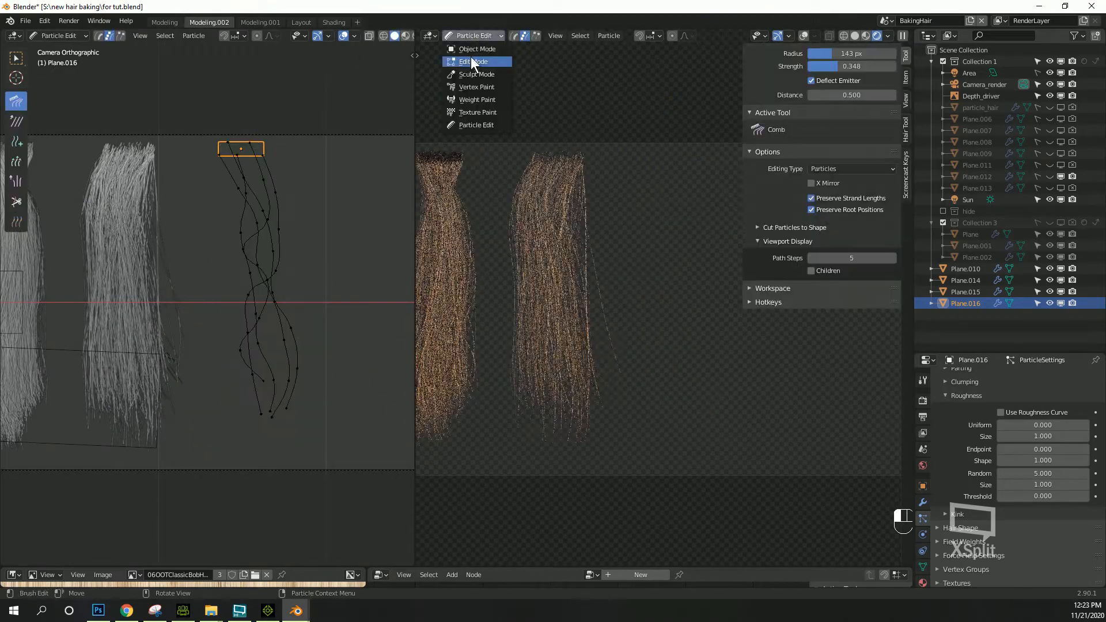
pyautogui.click(483, 48)
pyautogui.moveTo(1032, 426); pyautogui.dragTo(1037, 497)
pyautogui.scroll(8, 1000, 459)
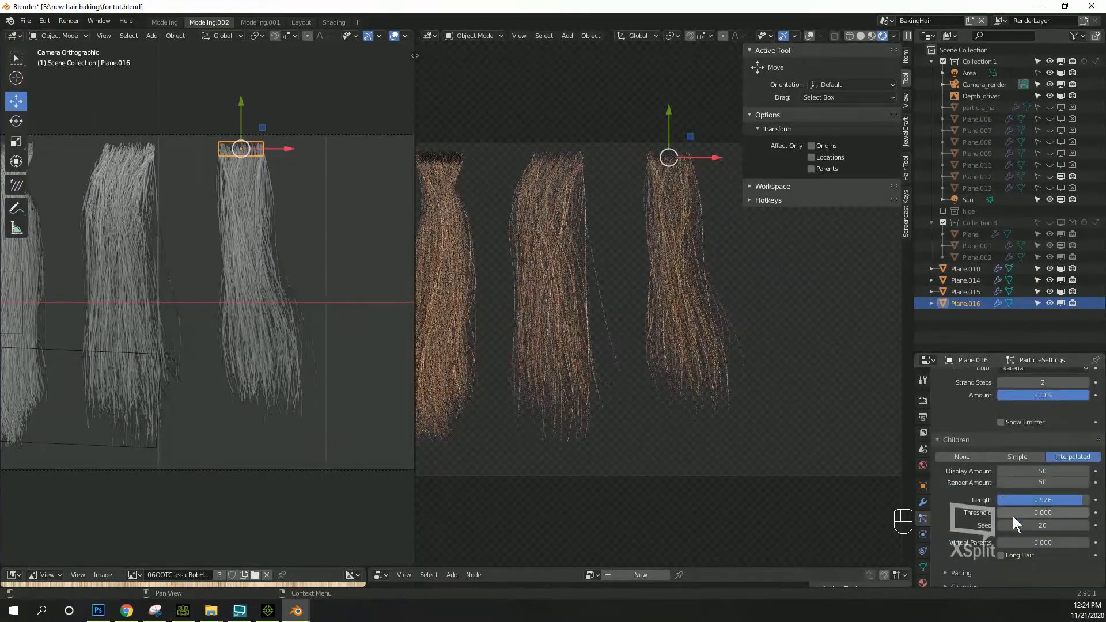
pyautogui.click(22, 25)
pyautogui.click(39, 97)
# - Stretch Plane.016's hair clump lengthwise with the Scale tool and preview the Opacity pass of the Hair Bake tool
pyautogui.keyDown('shift'); pyautogui.moveTo(717, 351); pyautogui.dragTo(720, 344, button='middle'); pyautogui.keyUp('shift')
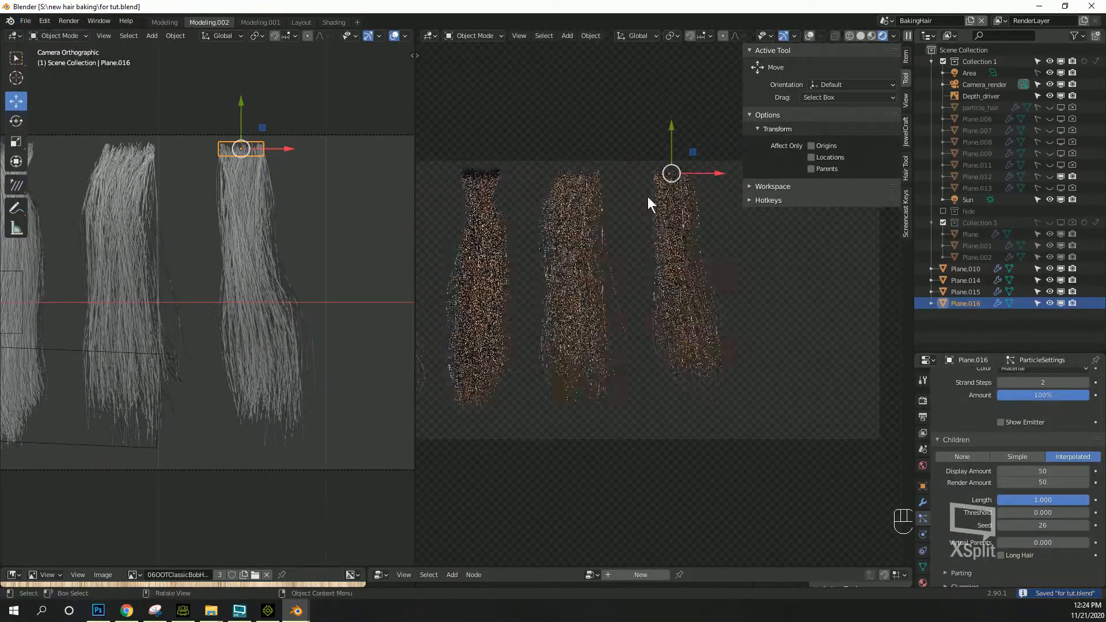
pyautogui.click(16, 142)
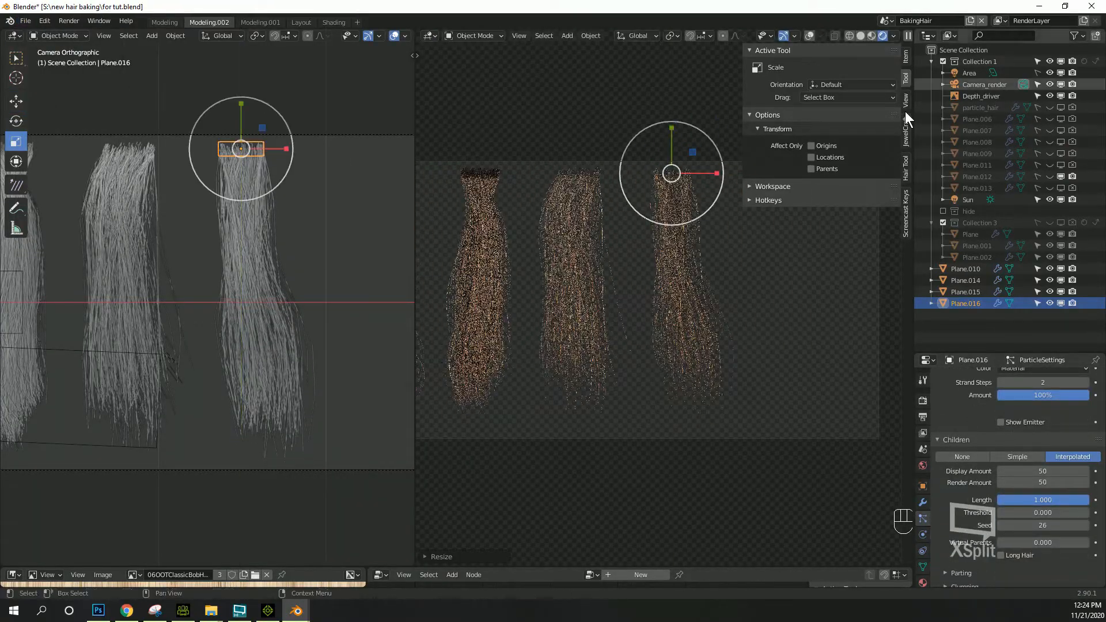
pyautogui.click(905, 167)
pyautogui.click(775, 199)
# - Scale Plane.015 lengthwise by about 1.06 and save the file
pyautogui.click(569, 177)
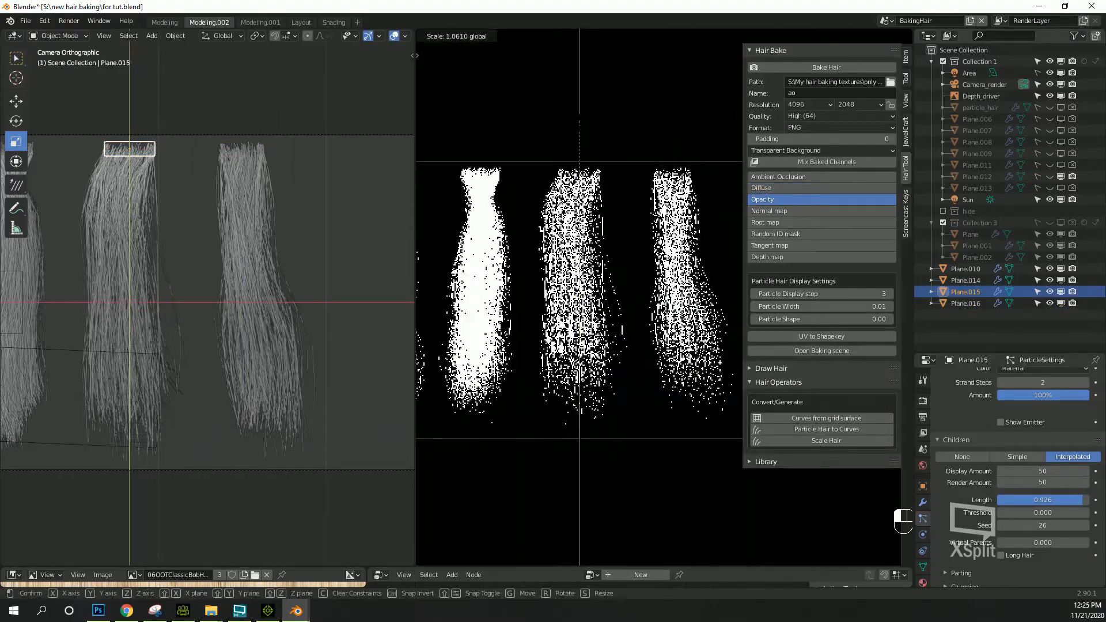
pyautogui.scroll(5, 556, 406)
pyautogui.keyDown('shift'); pyautogui.moveTo(594, 373); pyautogui.dragTo(507, 399, button='middle'); pyautogui.keyUp('shift')
pyautogui.scroll(-6, 674, 337)
pyautogui.scroll(1, 662, 314)
pyautogui.click(475, 36)
pyautogui.click(26, 21)
pyautogui.click(48, 97)
# - Duplicate the Plane.016 hair clump and move the copy along the red axis toward the right edge of the camera frame
pyautogui.click(523, 228)
pyautogui.hotkey('ctrl', 'c')
pyautogui.hotkey('ctrl', 'v')
pyautogui.press('w')
pyautogui.moveTo(560, 224); pyautogui.dragTo(637, 226)
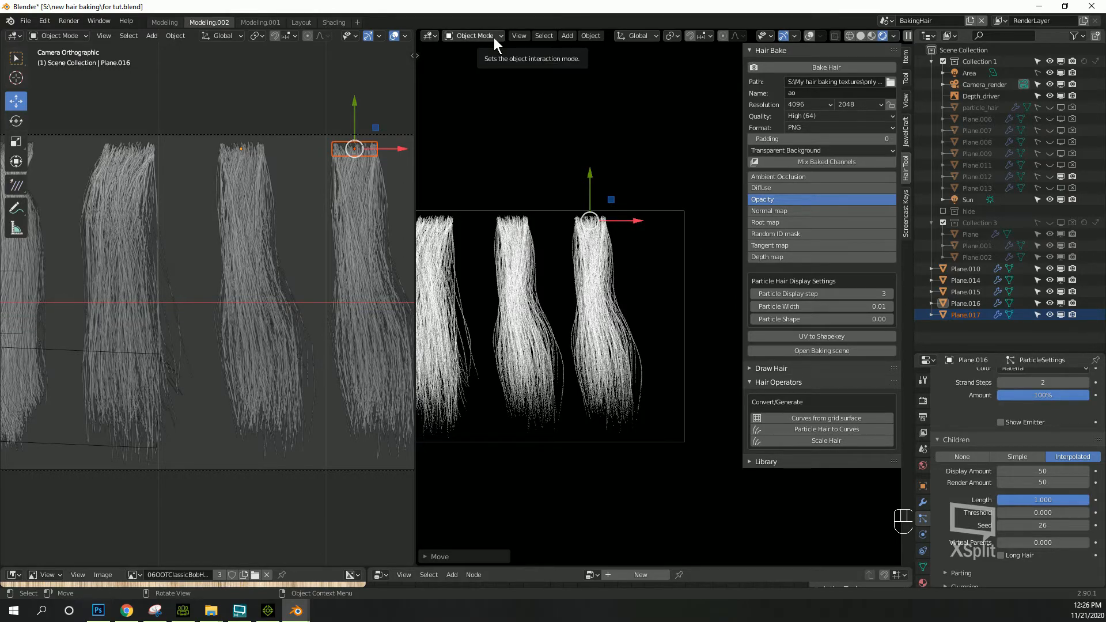
pyautogui.moveTo(637, 224); pyautogui.dragTo(659, 223)
# - Adjust Plane.017's roughness, set its display and render child amounts to 15, and save the file
pyautogui.scroll(-10, 1012, 461)
pyautogui.moveTo(1013, 457); pyautogui.dragTo(1054, 457)
pyautogui.click(958, 315)
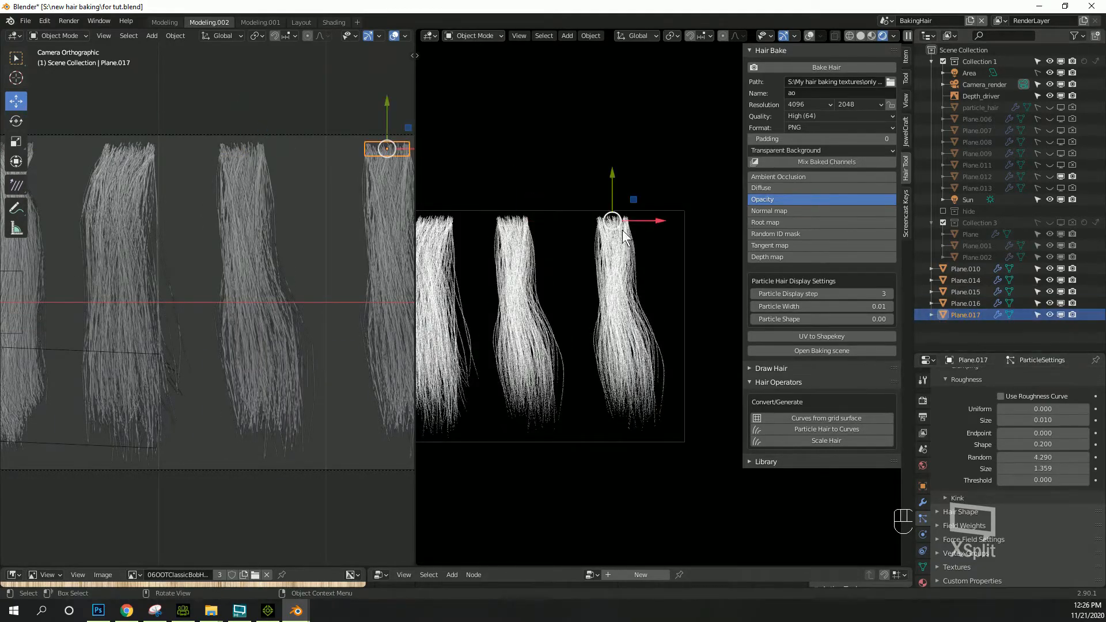
pyautogui.moveTo(1036, 457)
pyautogui.mouseDown()
pyautogui.moveTo(1065, 458)
pyautogui.moveTo(1017, 435)
pyautogui.moveTo(1045, 445)
pyautogui.mouseUp()
pyautogui.scroll(8, 1016, 425)
pyautogui.click(25, 21)
pyautogui.click(48, 100)
# - Comb Plane.017's middle strands upward in Particle Edit mode and return to Object Mode
pyautogui.keyDown('shift'); pyautogui.moveTo(276, 242); pyautogui.dragTo(124, 237, button='middle'); pyautogui.keyUp('shift')
pyautogui.click(58, 36)
pyautogui.click(65, 124)
pyautogui.moveTo(249, 298); pyautogui.dragTo(252, 215)
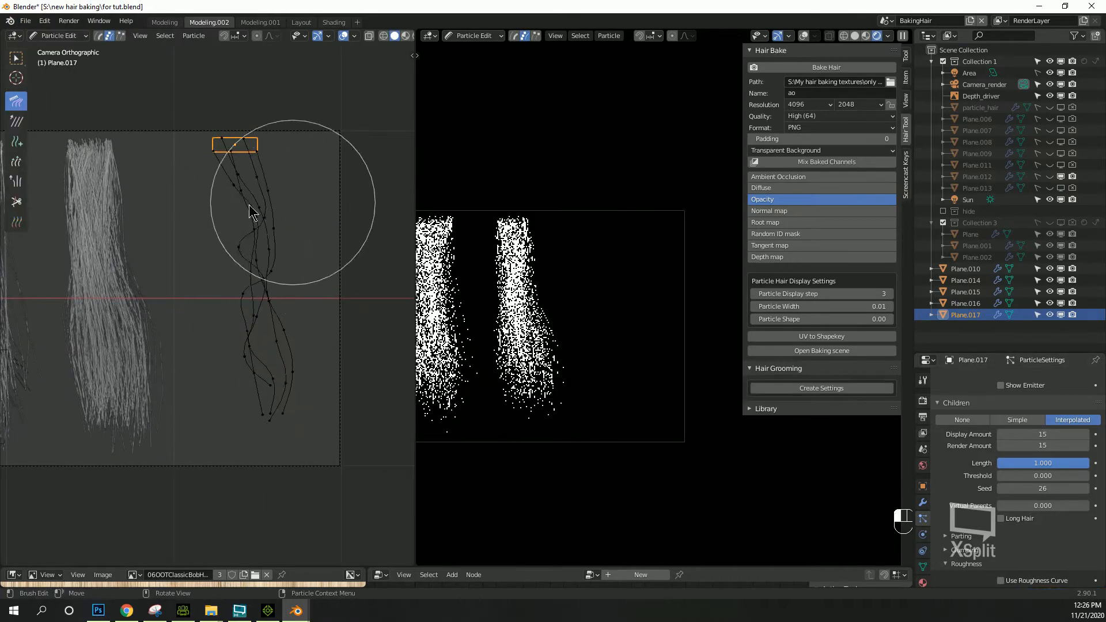
pyautogui.click(472, 35)
pyautogui.click(477, 49)
# - Comb Plane.017's guide strands up and to the left, checking the hair in Object Mode
pyautogui.click(472, 36)
pyautogui.click(478, 125)
pyautogui.moveTo(249, 305)
pyautogui.mouseDown()
pyautogui.moveTo(250, 213)
pyautogui.moveTo(219, 184)
pyautogui.mouseUp()
pyautogui.click(474, 36)
pyautogui.click(478, 49)
pyautogui.click(475, 36)
pyautogui.click(481, 125)
pyautogui.click(473, 36)
pyautogui.click(476, 49)
# - Comb the upper part of Plane.017's left strands to the right and return to Object Mode
pyautogui.click(475, 35)
pyautogui.click(479, 125)
pyautogui.click(473, 36)
pyautogui.click(470, 50)
pyautogui.click(474, 35)
pyautogui.click(479, 125)
pyautogui.moveTo(202, 217); pyautogui.dragTo(247, 214)
pyautogui.click(474, 36)
pyautogui.click(478, 49)
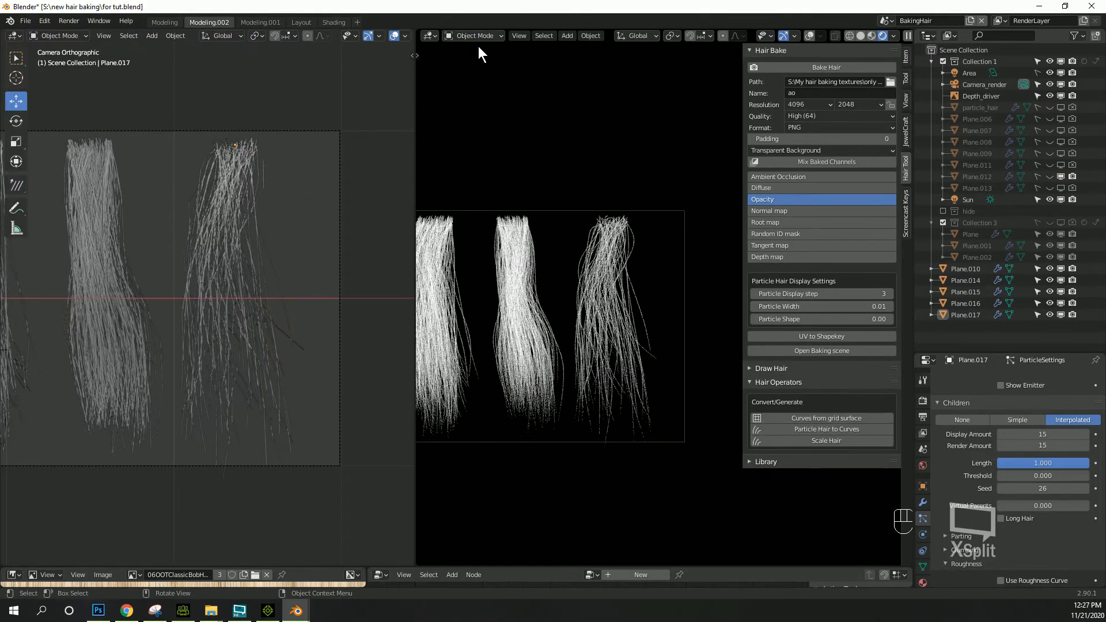
# - Move Plane.017 and Plane.016 slightly to the right to space the clumps, and review all the clumps in the camera frame
pyautogui.click(606, 225)
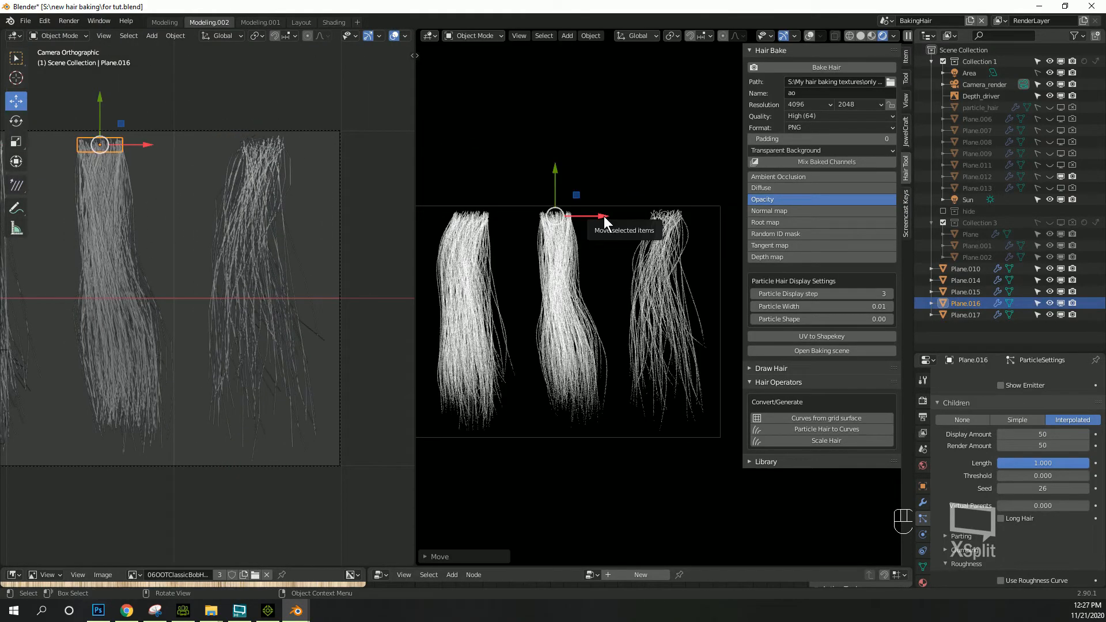
pyautogui.keyDown('shift'); pyautogui.moveTo(541, 331); pyautogui.dragTo(597, 332, button='middle'); pyautogui.keyUp('shift')
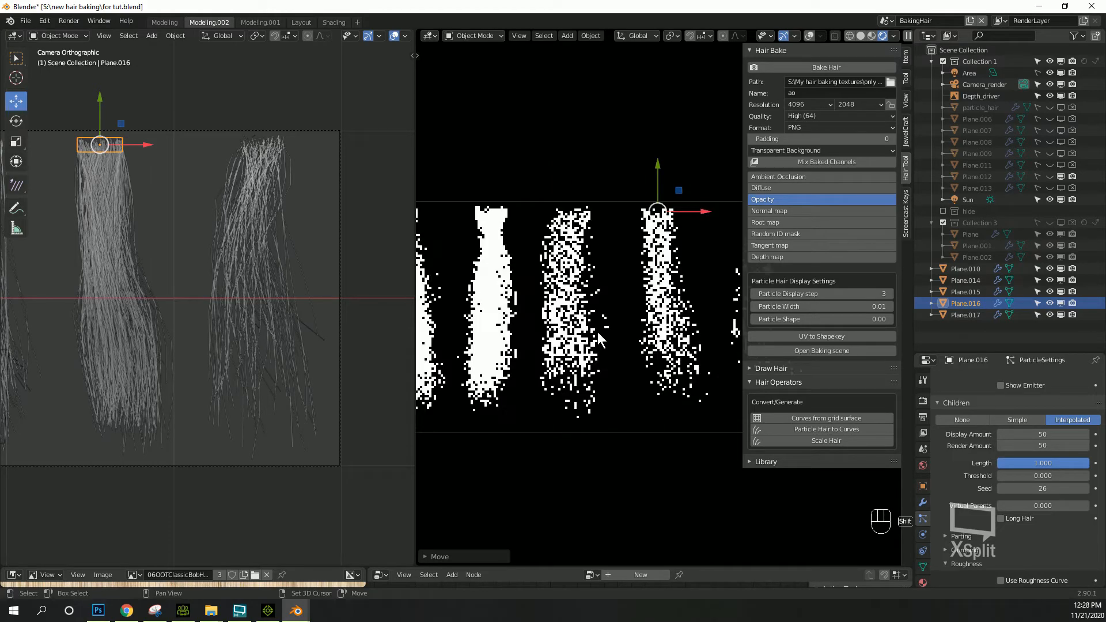
pyautogui.keyDown('shift'); pyautogui.moveTo(507, 360); pyautogui.dragTo(503, 337, button='middle'); pyautogui.keyUp('shift')
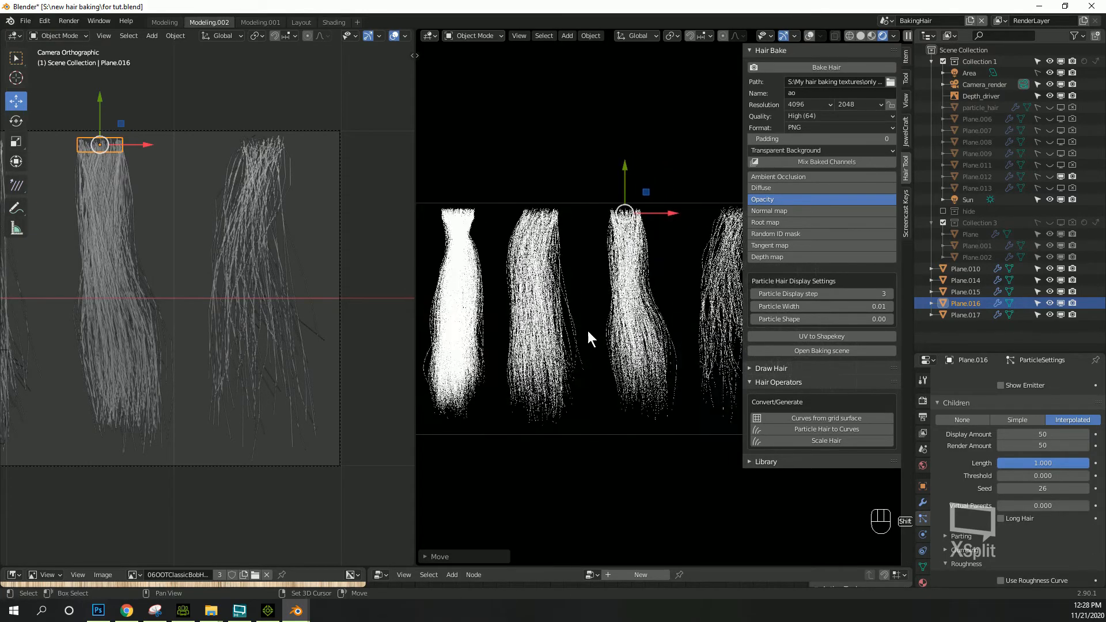
pyautogui.keyDown('shift'); pyautogui.moveTo(654, 352); pyautogui.dragTo(562, 349, button='middle'); pyautogui.keyUp('shift')
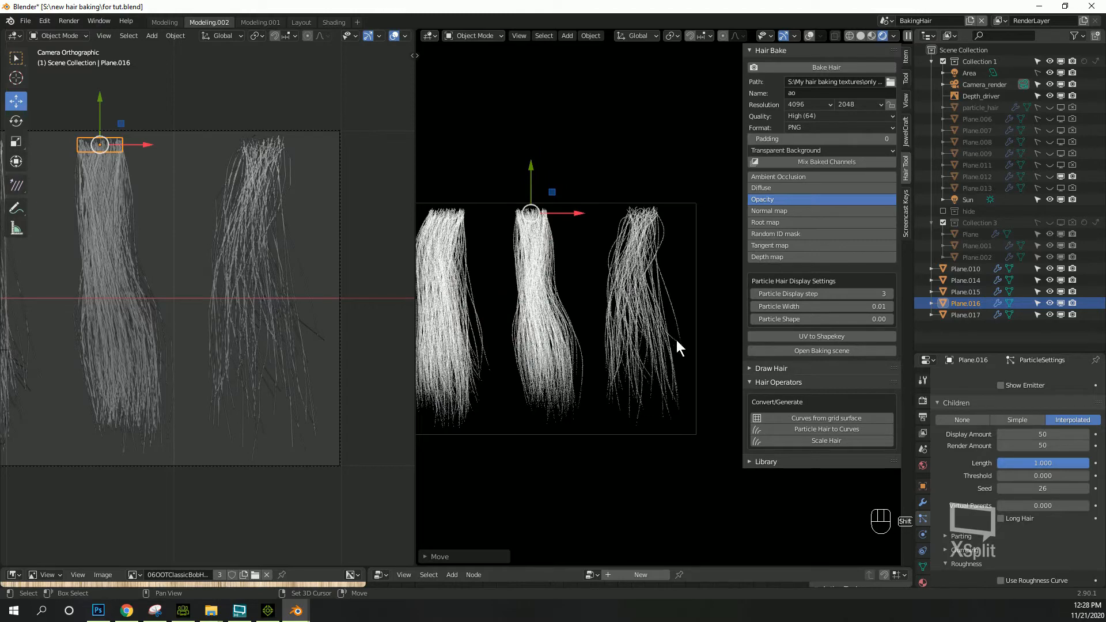
pyautogui.scroll(-2, 617, 347)
pyautogui.keyDown('shift'); pyautogui.moveTo(562, 344); pyautogui.dragTo(625, 352, button='middle'); pyautogui.keyUp('shift')
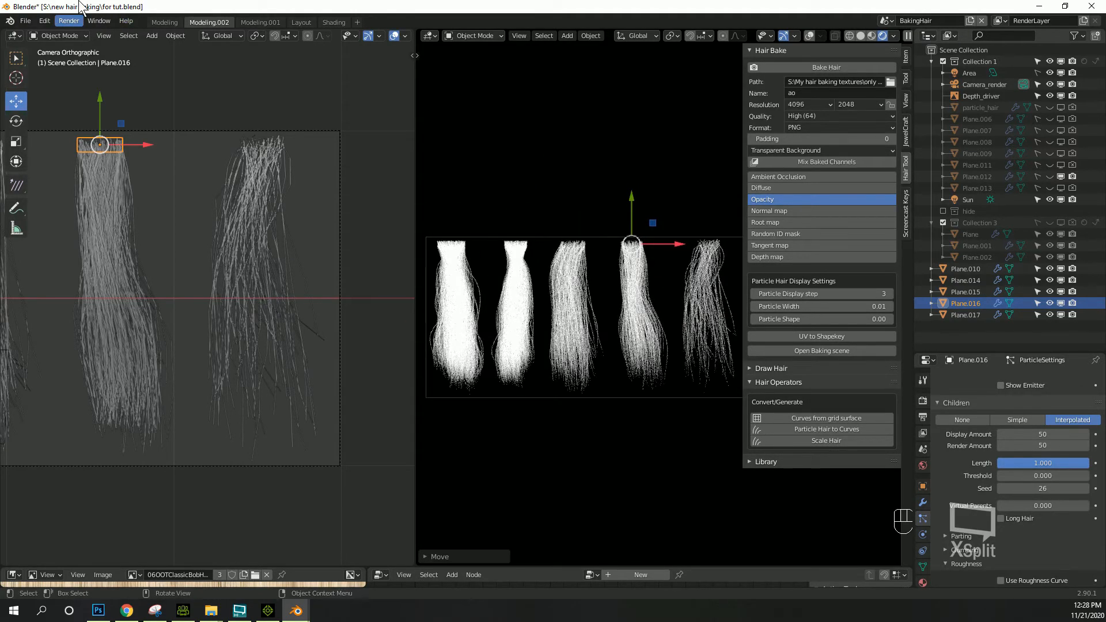
# - Save the Blender file and choose the Diffuse pass in the Hair Bake tool
pyautogui.click(32, 23)
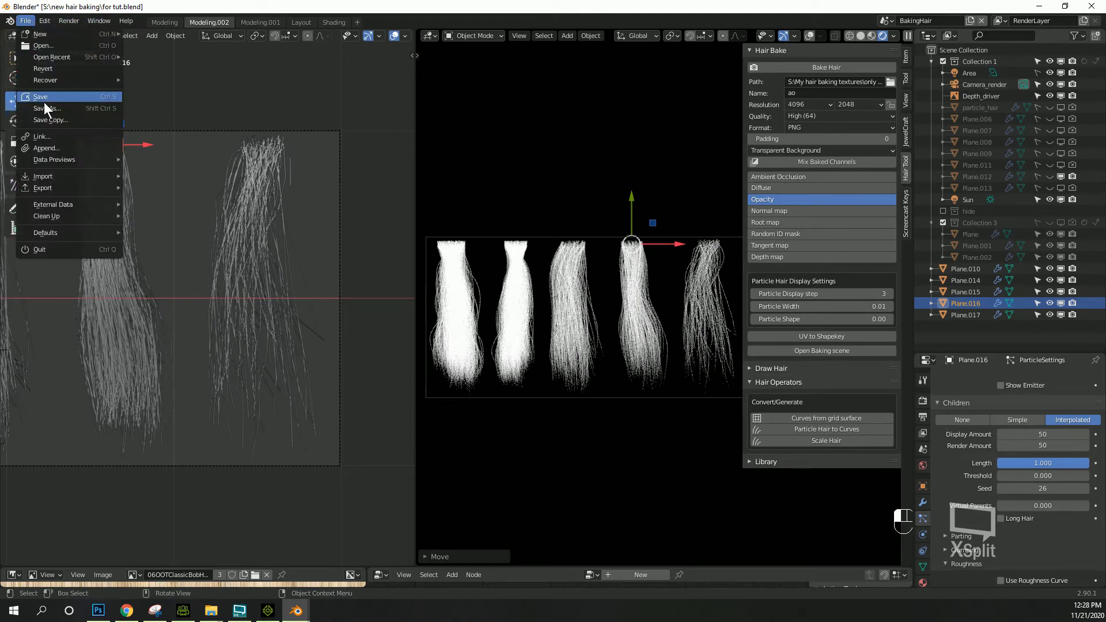
pyautogui.click(47, 99)
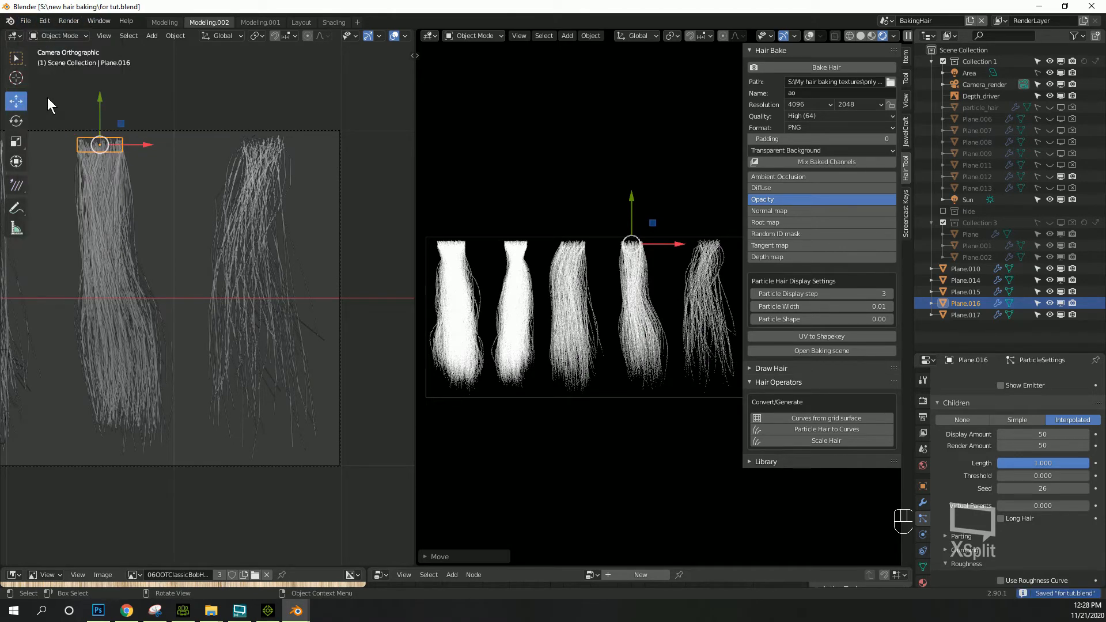
pyautogui.click(775, 189)
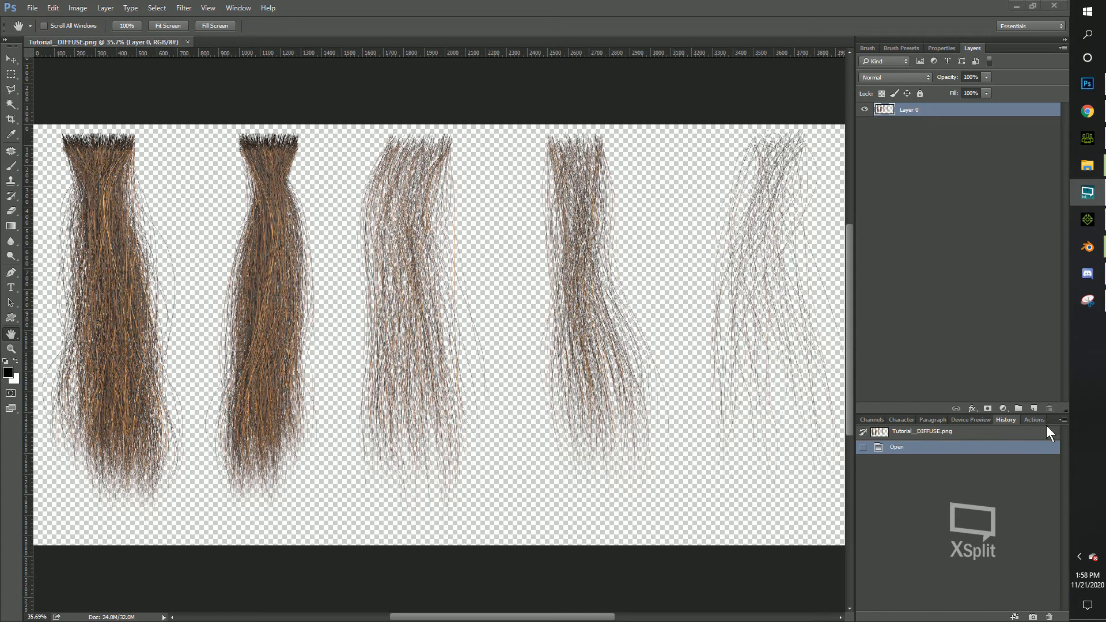
# - Switch to Photoshop and add a new layer beneath Layer 0 in Tutorial__DIFFUSE.png
pyautogui.click(1034, 408)
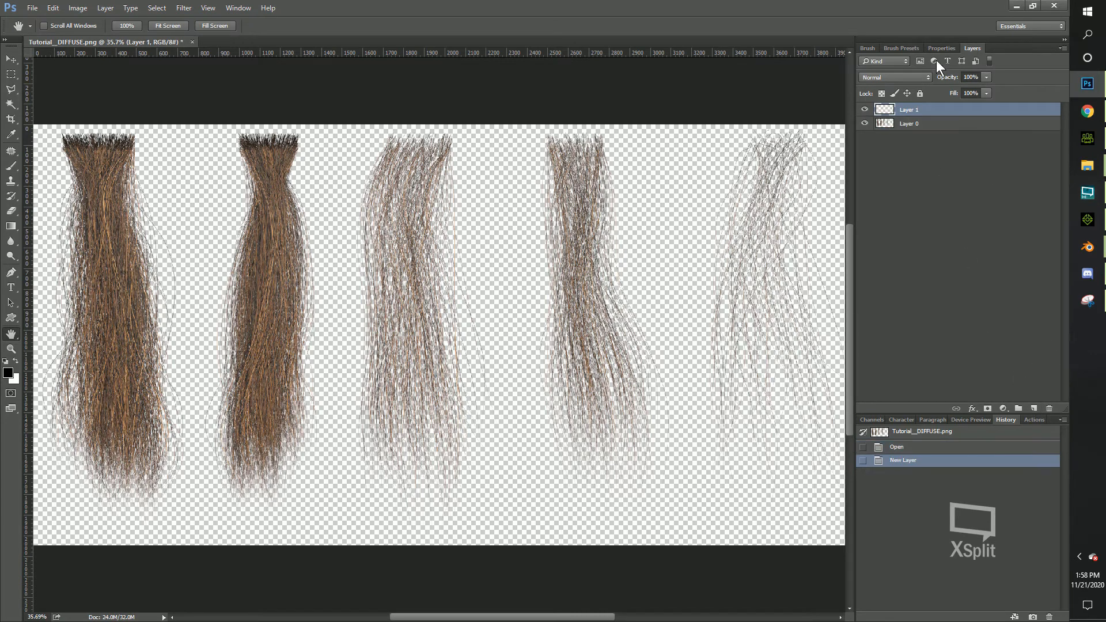
pyautogui.moveTo(919, 111); pyautogui.dragTo(921, 129)
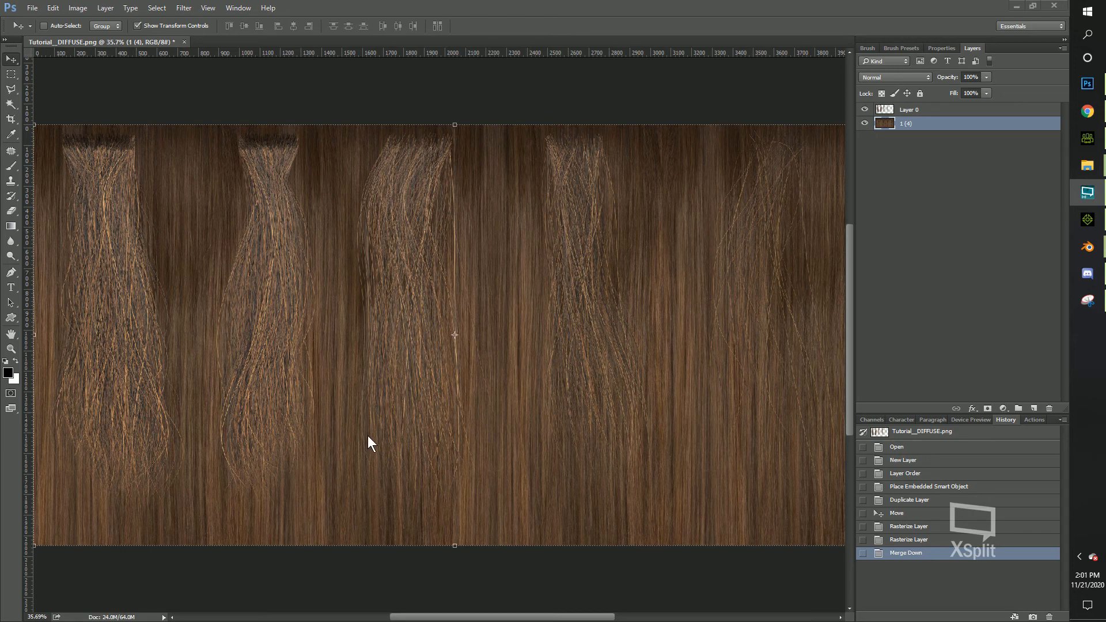
# - Save the composited diffuse texture as a Baseline Optimized JPEG at the largest-file quality
pyautogui.click(33, 9)
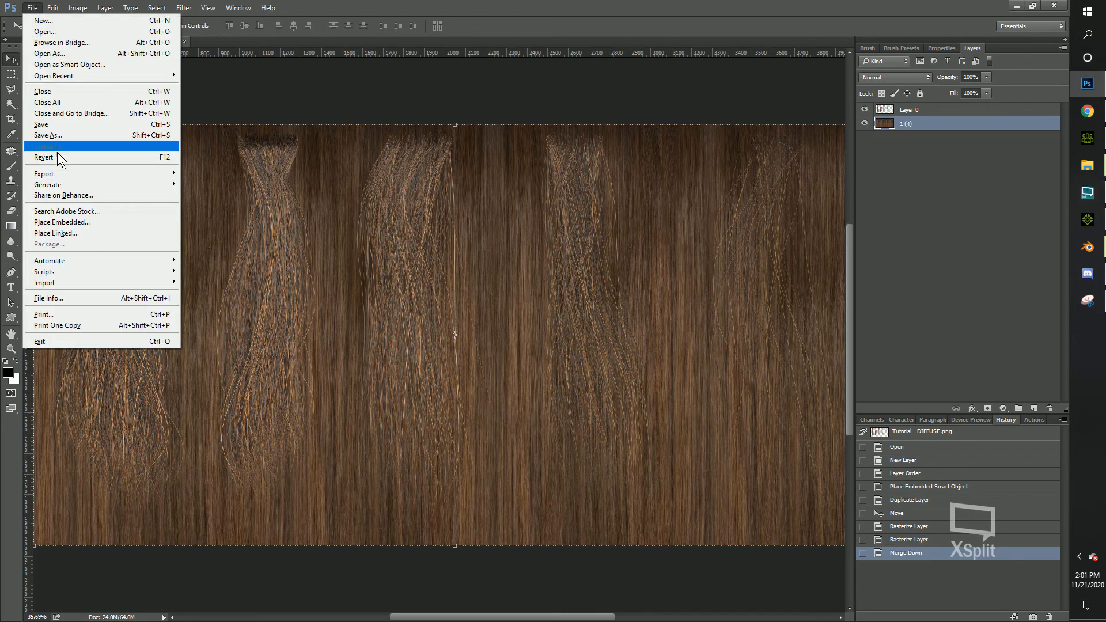
pyautogui.click(50, 136)
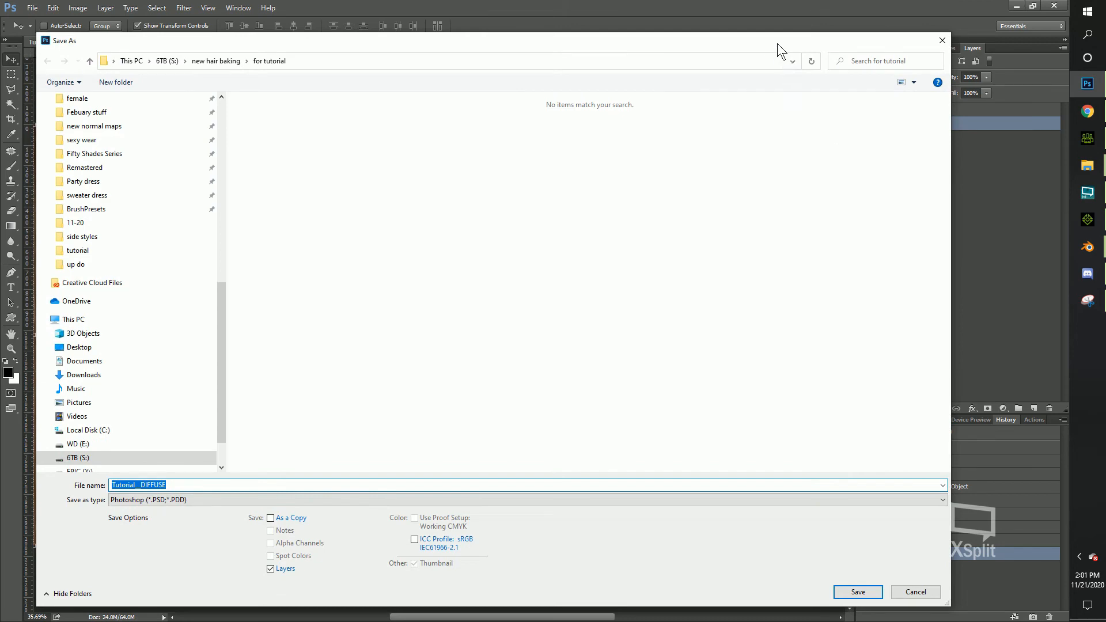
pyautogui.press('Escape')
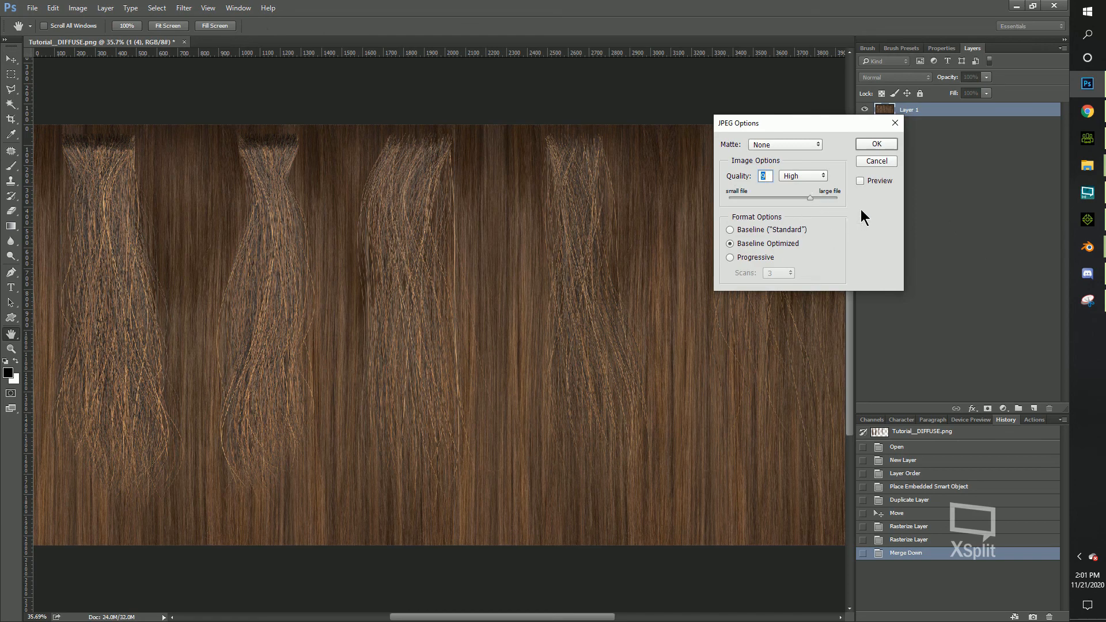
pyautogui.moveTo(810, 198); pyautogui.dragTo(837, 197)
pyautogui.click(873, 146)
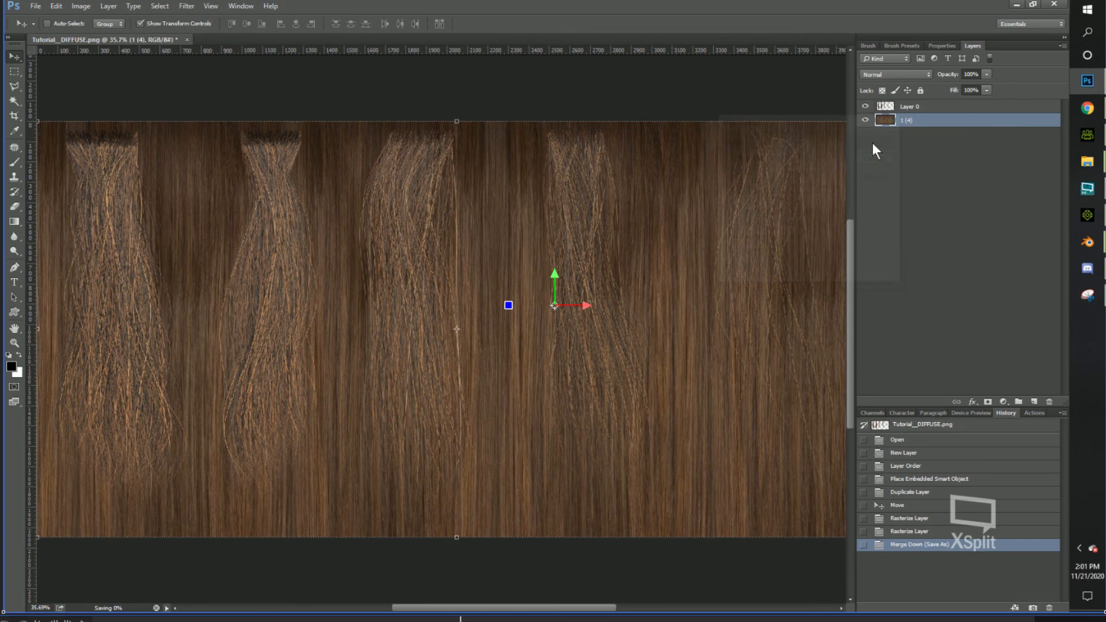